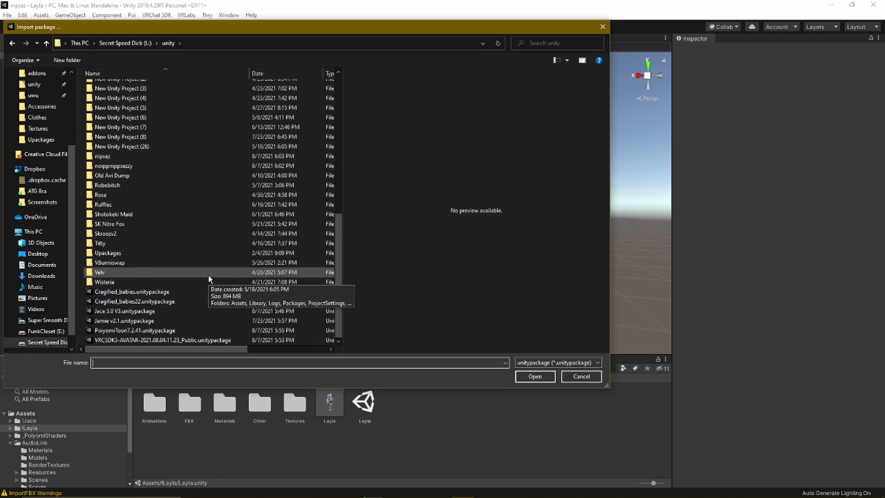
Step: Try to import PoiyomiPro7.2.21.unitypackage from the Upackages folder inside the unity folder
{"action": "scroll", "coordinate": [209, 292], "scroll_direction": "up", "scroll_amount": 1}
{"action": "scroll", "coordinate": [208, 293], "scroll_direction": "up", "scroll_amount": 8}
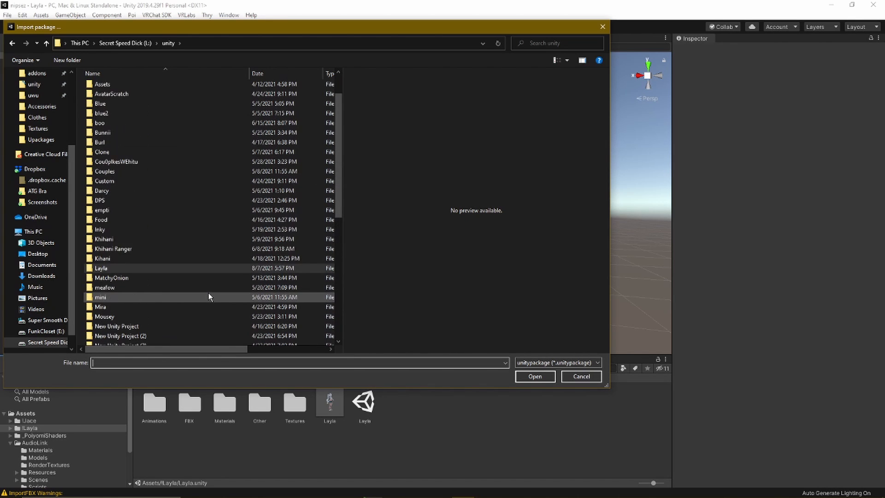
{"action": "scroll", "coordinate": [159, 210], "scroll_direction": "down", "scroll_amount": 5}
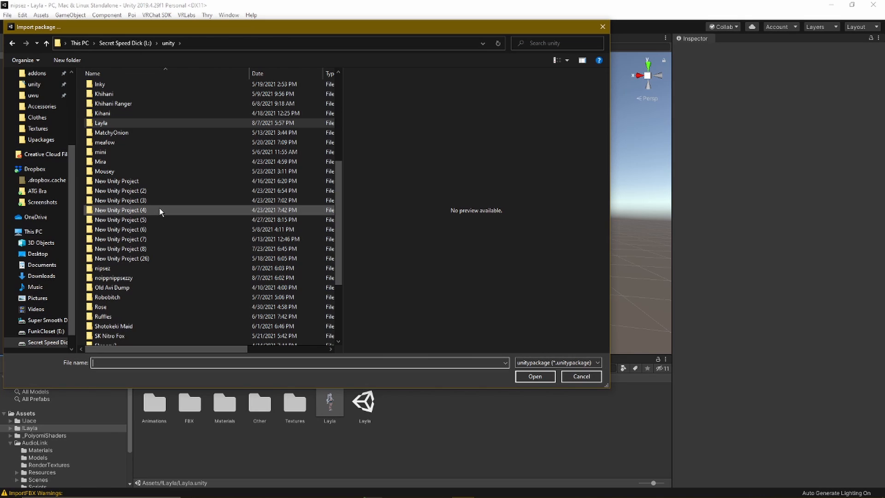
{"action": "scroll", "coordinate": [159, 211], "scroll_direction": "down", "scroll_amount": 4}
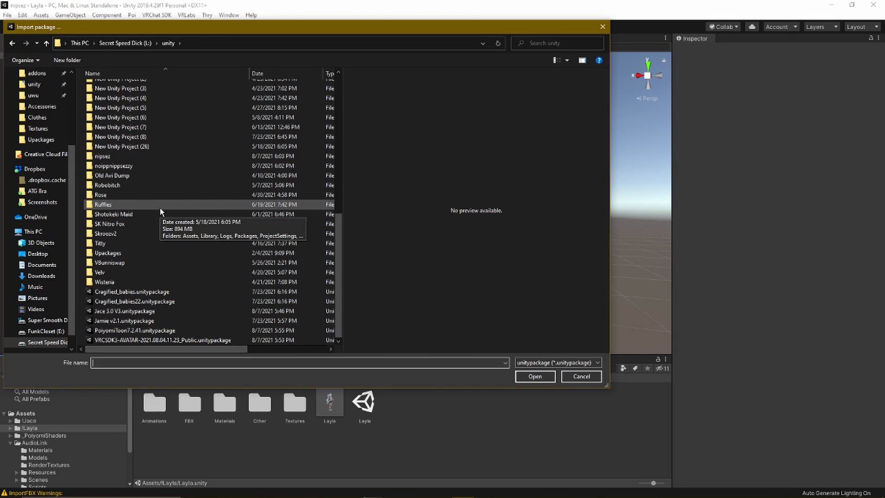
{"action": "double_click", "coordinate": [138, 252]}
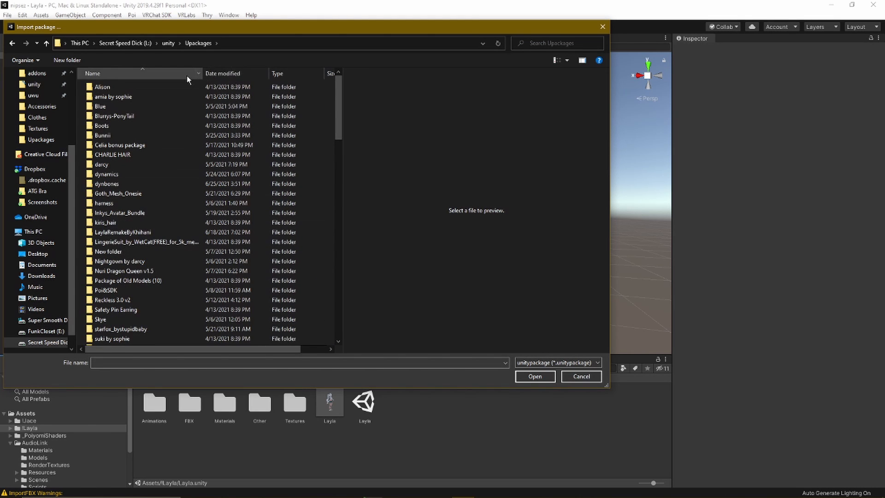
{"action": "left_click", "coordinate": [173, 73]}
{"action": "scroll", "coordinate": [199, 209], "scroll_direction": "down", "scroll_amount": 3}
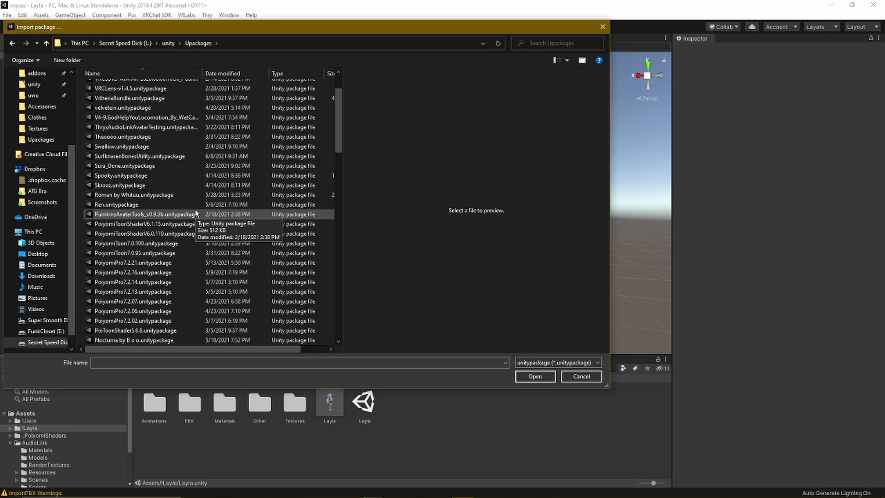
{"action": "scroll", "coordinate": [196, 212], "scroll_direction": "down", "scroll_amount": 4}
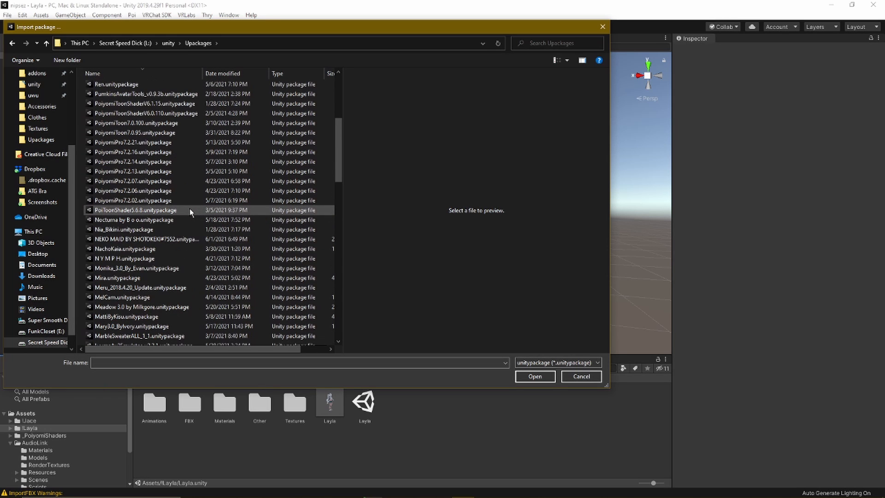
{"action": "double_click", "coordinate": [159, 146]}
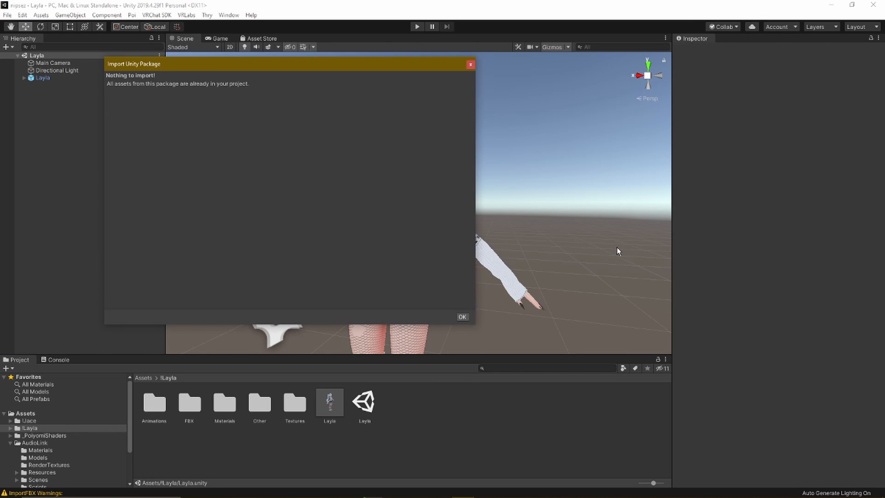
{"action": "left_click", "coordinate": [467, 316]}
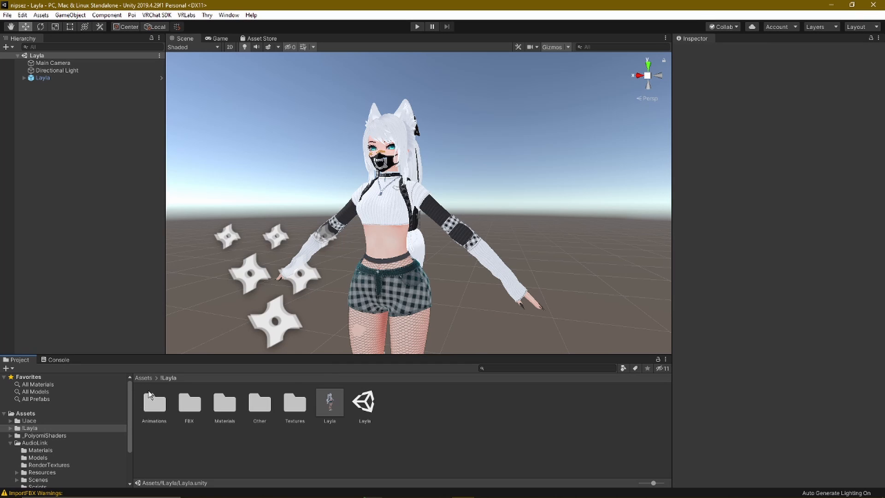
Step: Show the root Assets folder of the project and locate the _PoiyomiShaders folder in it
{"action": "left_click", "coordinate": [143, 378]}
{"action": "left_click", "coordinate": [68, 78]}
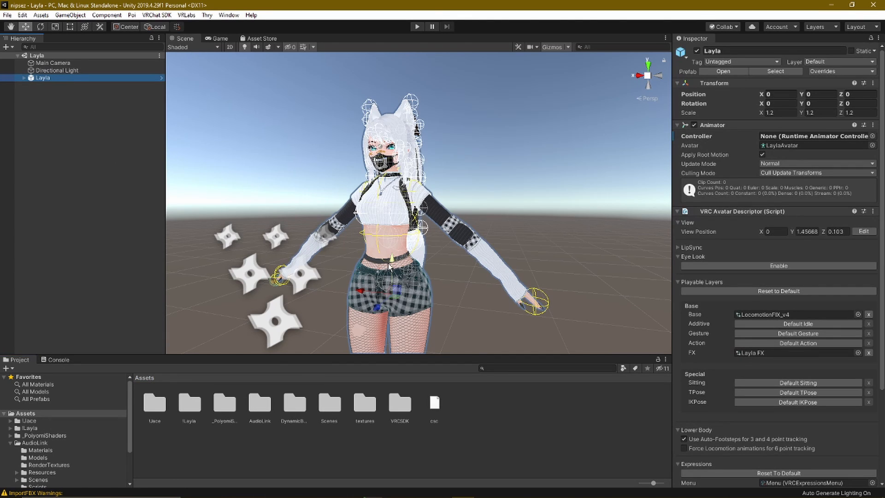
{"action": "left_click", "coordinate": [499, 326]}
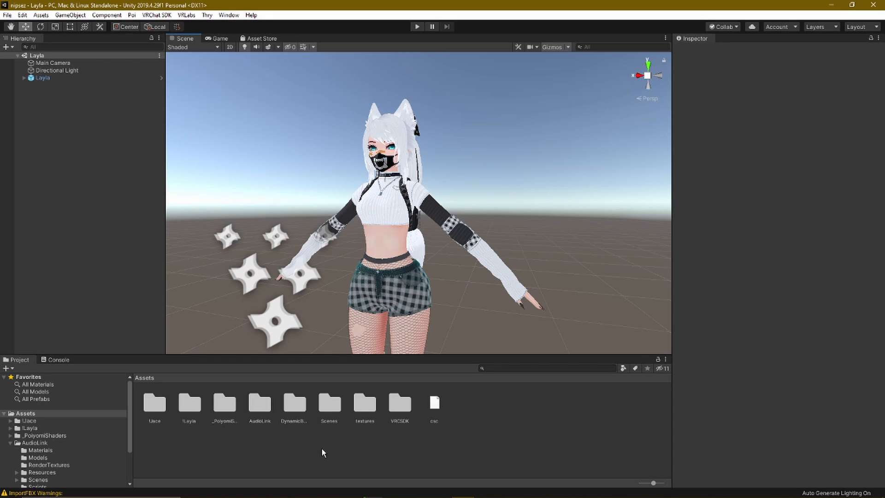
{"action": "left_click", "coordinate": [353, 454]}
{"action": "left_click", "coordinate": [224, 405]}
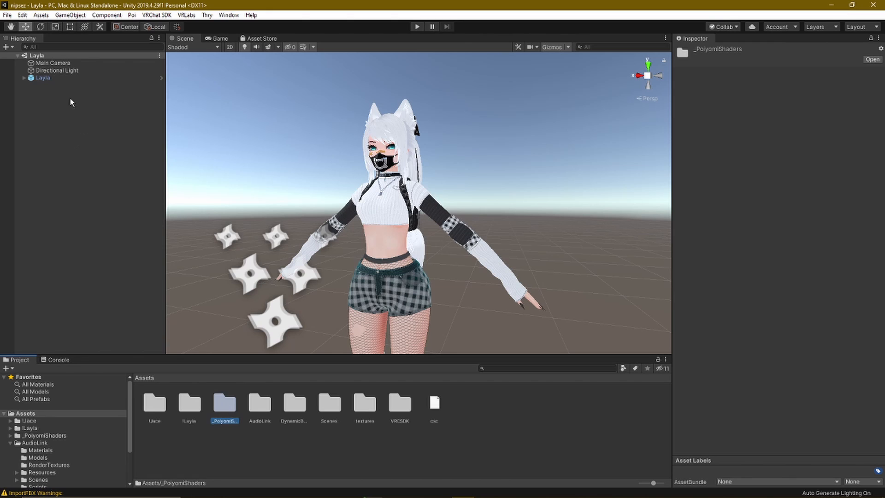
Step: Examine the Layla avatar in the scene from close up and at full-body distance
{"action": "left_click", "coordinate": [57, 78]}
{"action": "scroll", "coordinate": [496, 226], "scroll_direction": "up", "scroll_amount": 3}
{"action": "scroll", "coordinate": [496, 226], "scroll_direction": "down", "scroll_amount": 3}
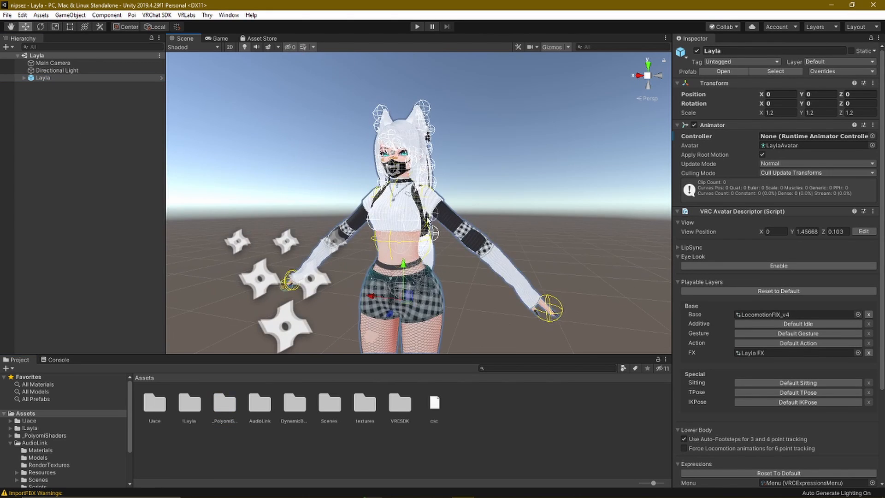
{"action": "left_click", "coordinate": [517, 231]}
{"action": "left_click_drag", "start_coordinate": [517, 231], "coordinate": [375, 251], "text": "alt"}
{"action": "scroll", "coordinate": [355, 243], "scroll_direction": "up", "scroll_amount": 5}
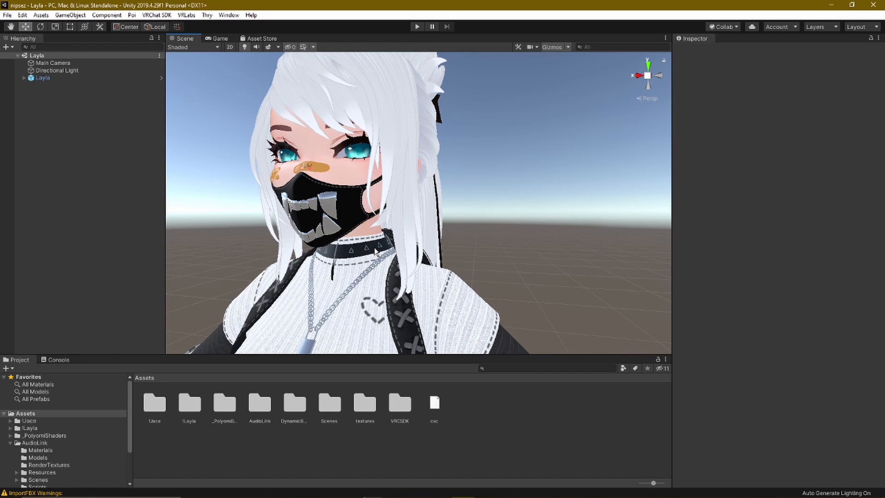
{"action": "left_click_drag", "start_coordinate": [376, 251], "coordinate": [373, 248], "text": "alt"}
{"action": "scroll", "coordinate": [373, 247], "scroll_direction": "down", "scroll_amount": 5}
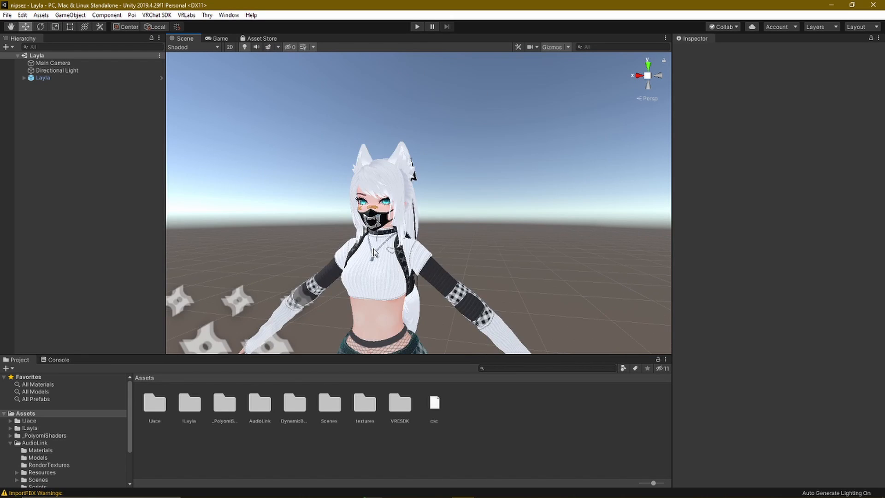
{"action": "scroll", "coordinate": [378, 239], "scroll_direction": "up", "scroll_amount": 3}
{"action": "scroll", "coordinate": [378, 239], "scroll_direction": "down", "scroll_amount": 4}
{"action": "key", "text": "w"}
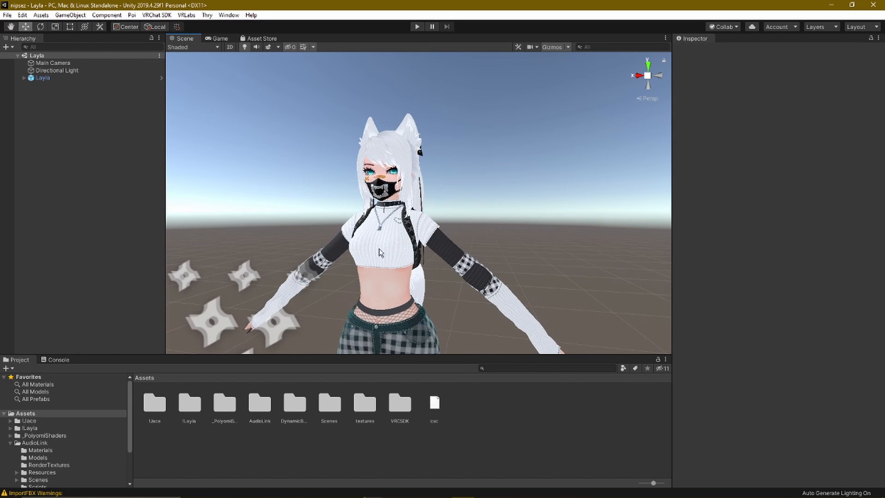
{"action": "scroll", "coordinate": [380, 252], "scroll_direction": "up", "scroll_amount": 4}
{"action": "scroll", "coordinate": [380, 252], "scroll_direction": "down", "scroll_amount": 3}
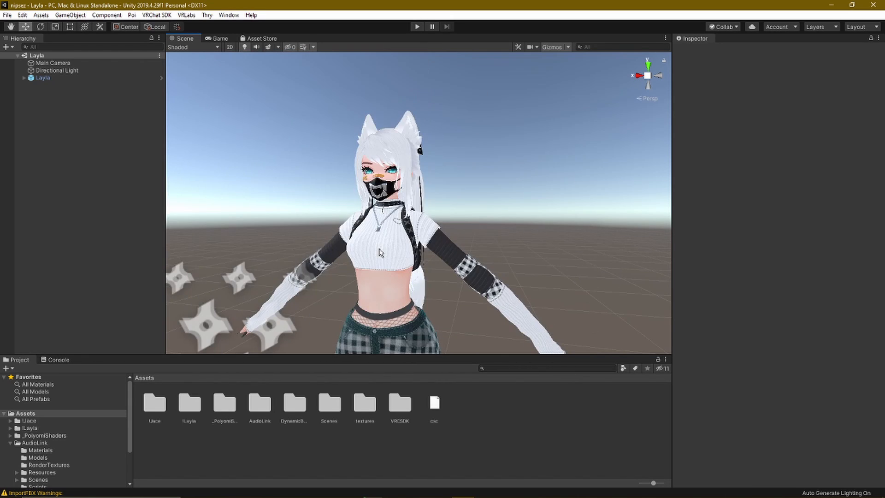
{"action": "scroll", "coordinate": [379, 252], "scroll_direction": "up", "scroll_amount": 4}
{"action": "key", "text": "q"}
{"action": "scroll", "coordinate": [376, 242], "scroll_direction": "down", "scroll_amount": 4}
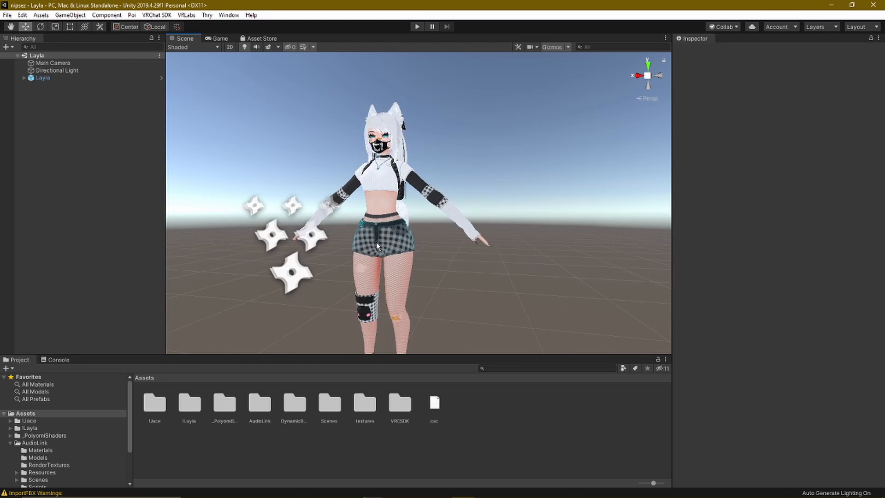
{"action": "scroll", "coordinate": [376, 242], "scroll_direction": "up", "scroll_amount": 4}
{"action": "scroll", "coordinate": [376, 241], "scroll_direction": "down", "scroll_amount": 2}
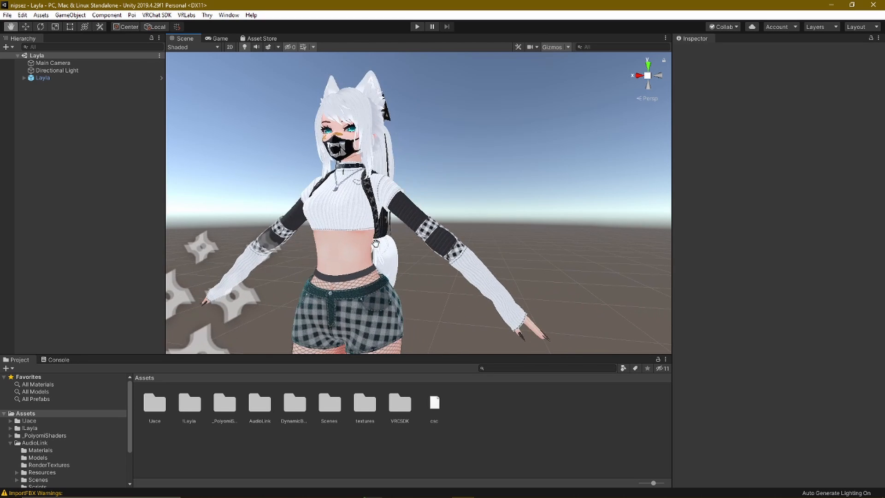
{"action": "key", "text": "w"}
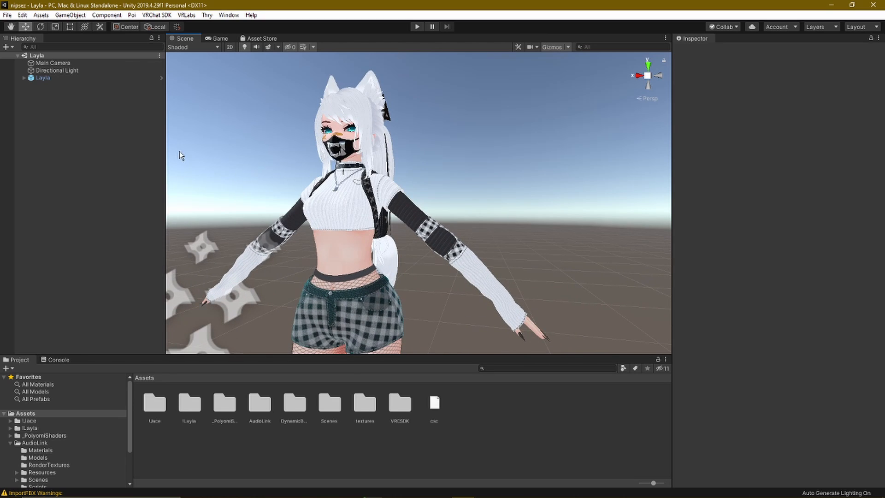
Step: Expand the Layla avatar's hierarchy, check its Vans mesh, and view the avatar's outfit from several angles
{"action": "left_click", "coordinate": [39, 78]}
{"action": "left_click", "coordinate": [25, 78]}
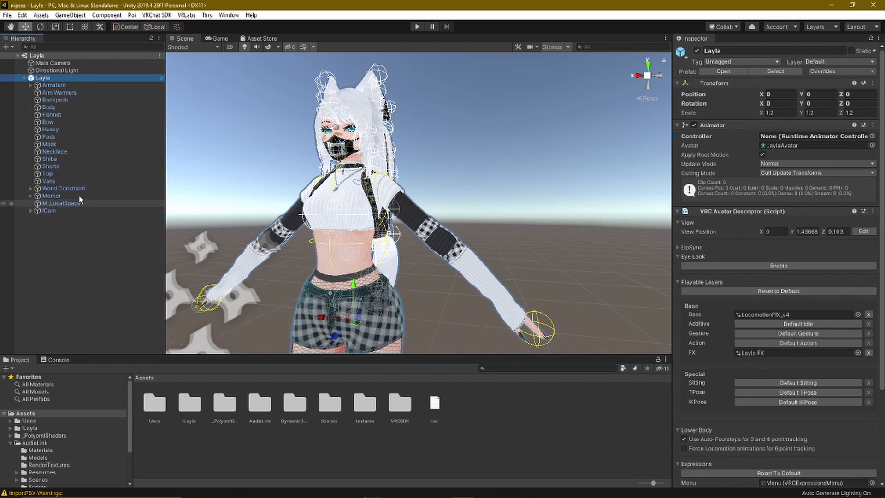
{"action": "left_click", "coordinate": [51, 180]}
{"action": "left_click_drag", "start_coordinate": [333, 241], "coordinate": [353, 266], "text": "alt"}
{"action": "middle_click_drag", "start_coordinate": [354, 266], "coordinate": [488, 286]}
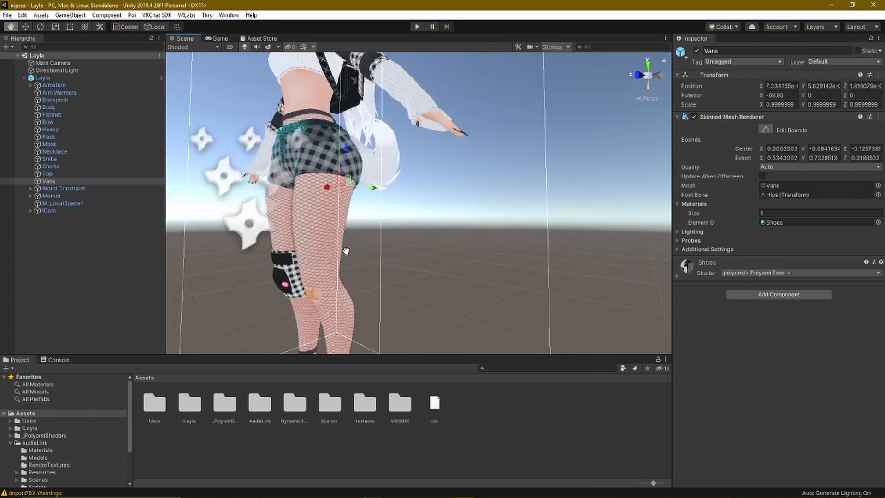
{"action": "left_click", "coordinate": [397, 272]}
{"action": "left_click_drag", "start_coordinate": [489, 286], "coordinate": [408, 256], "text": "alt"}
{"action": "scroll", "coordinate": [406, 254], "scroll_direction": "up", "scroll_amount": 3}
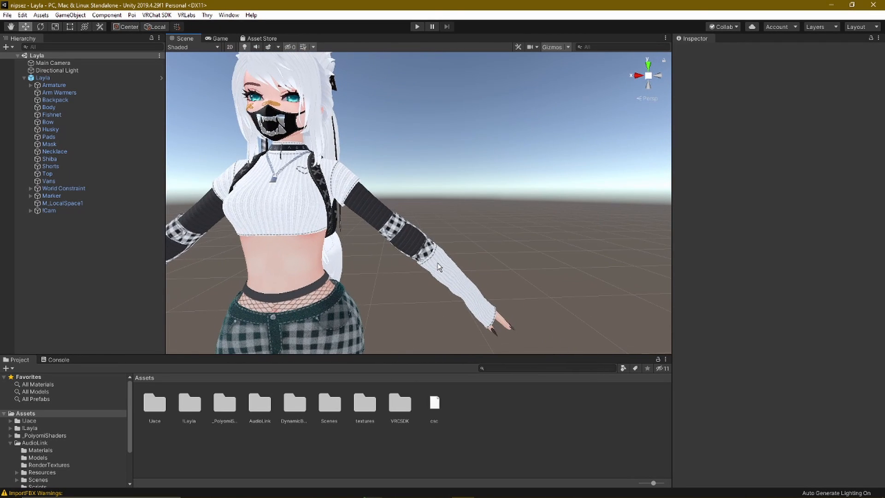
{"action": "left_click_drag", "start_coordinate": [355, 219], "coordinate": [357, 226], "text": "alt"}
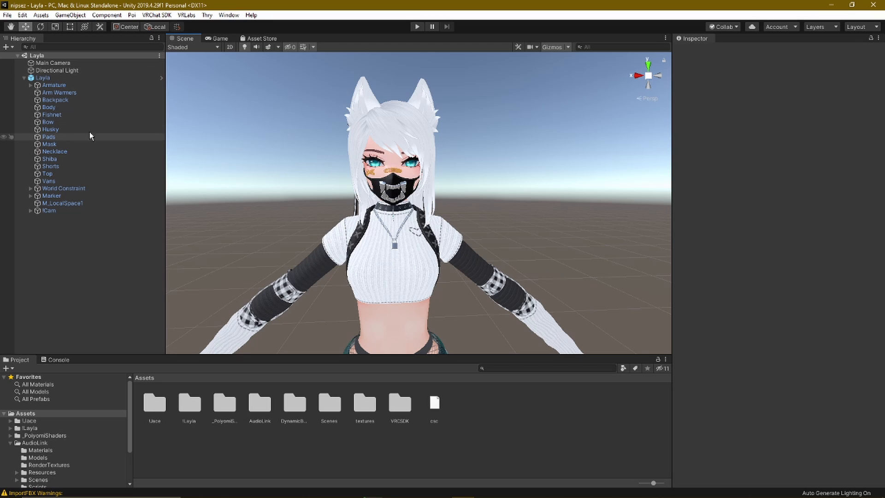
{"action": "middle_click_drag", "start_coordinate": [560, 313], "coordinate": [503, 201]}
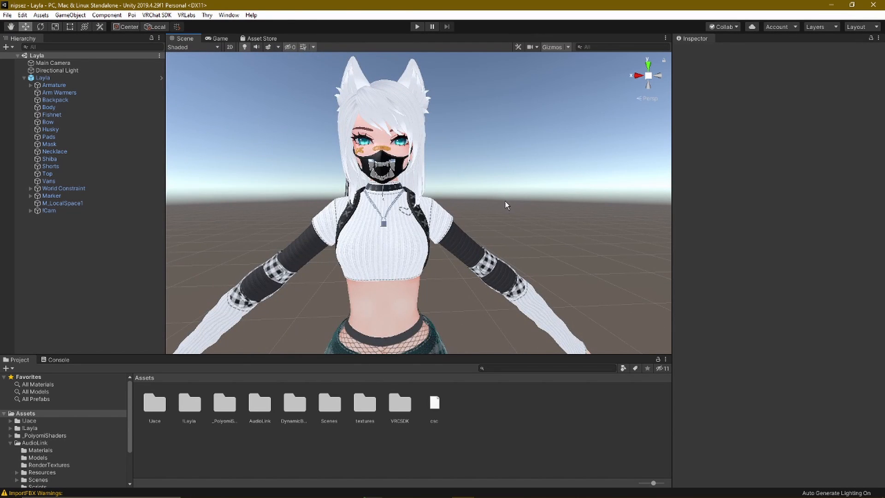
Step: Select the avatar's Top mesh and change its Shirt material's shader to Poiyomi Pro
{"action": "left_click_drag", "start_coordinate": [571, 152], "coordinate": [397, 247]}
{"action": "left_click", "coordinate": [430, 255]}
{"action": "left_click", "coordinate": [324, 235]}
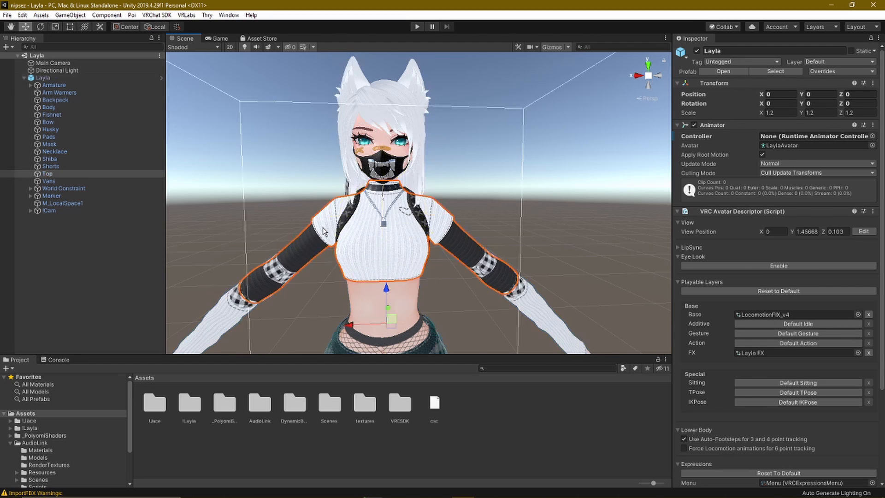
{"action": "left_click", "coordinate": [746, 273]}
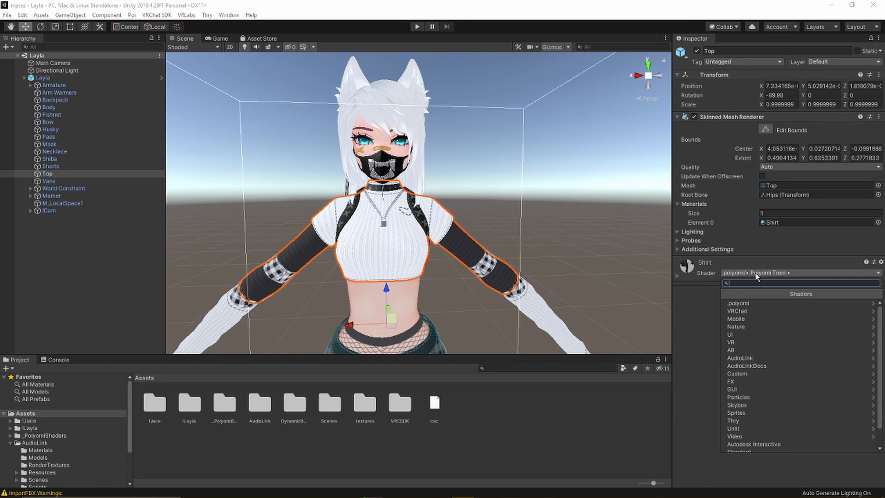
{"action": "left_click", "coordinate": [738, 303]}
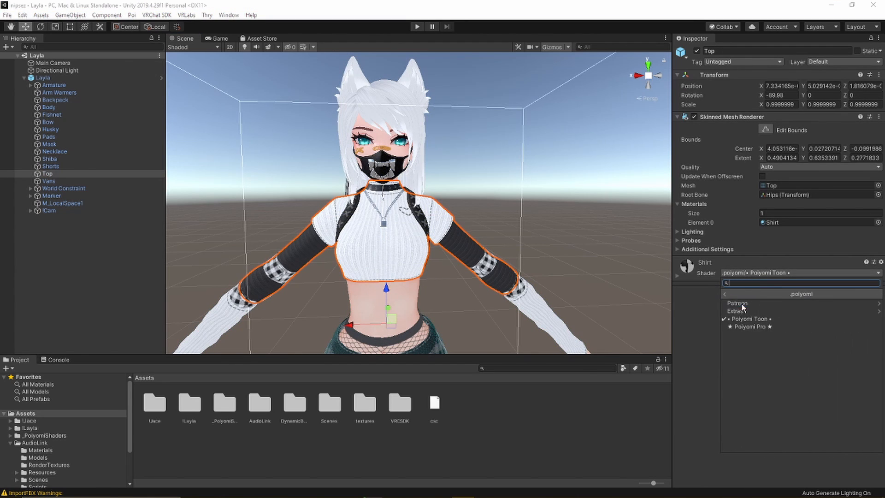
{"action": "left_click", "coordinate": [751, 326]}
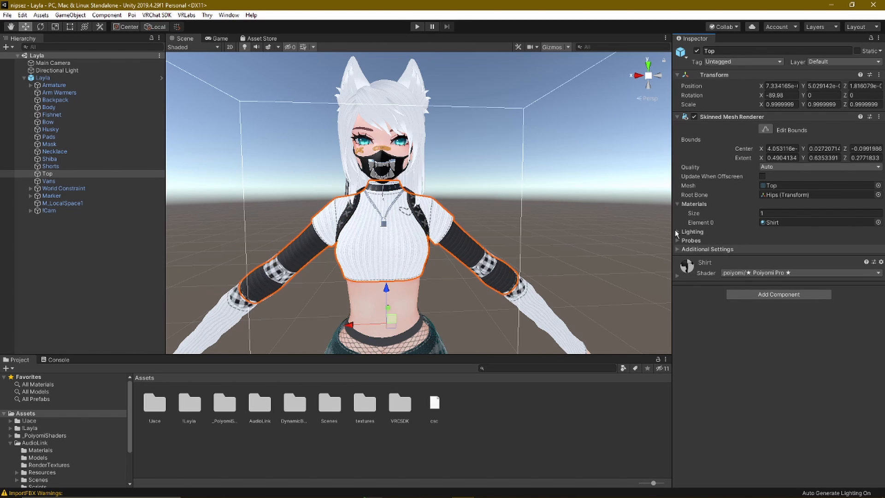
Step: Expand the Shirt material's settings in a wider Inspector and enable Audio Link under Special Effects
{"action": "left_click", "coordinate": [677, 278]}
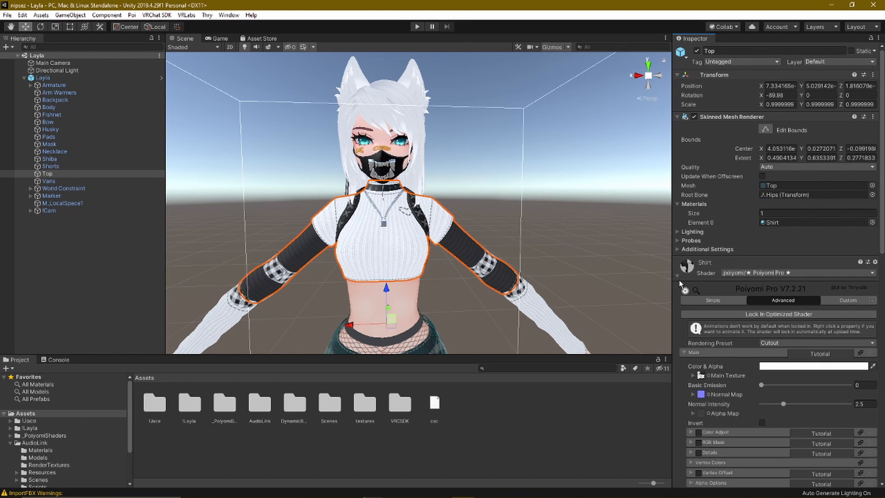
{"action": "left_click_drag", "start_coordinate": [672, 288], "coordinate": [513, 278]}
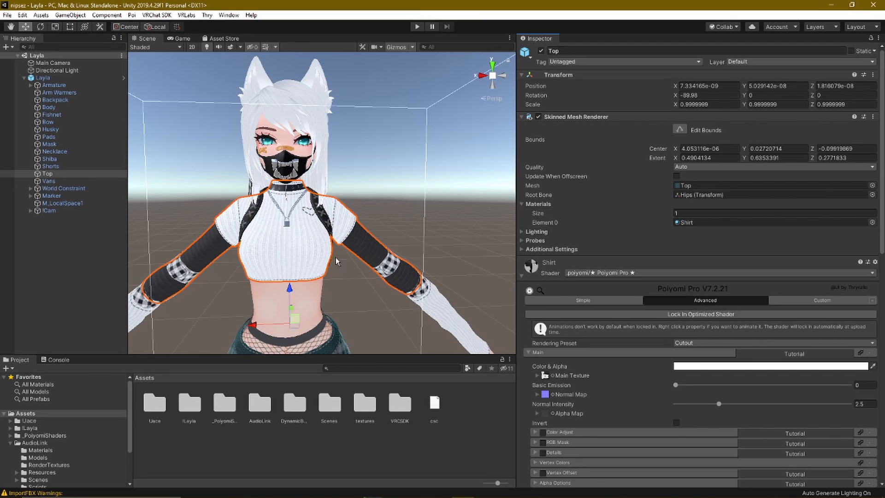
{"action": "scroll", "coordinate": [658, 329], "scroll_direction": "down", "scroll_amount": 5}
{"action": "scroll", "coordinate": [625, 226], "scroll_direction": "down", "scroll_amount": 5}
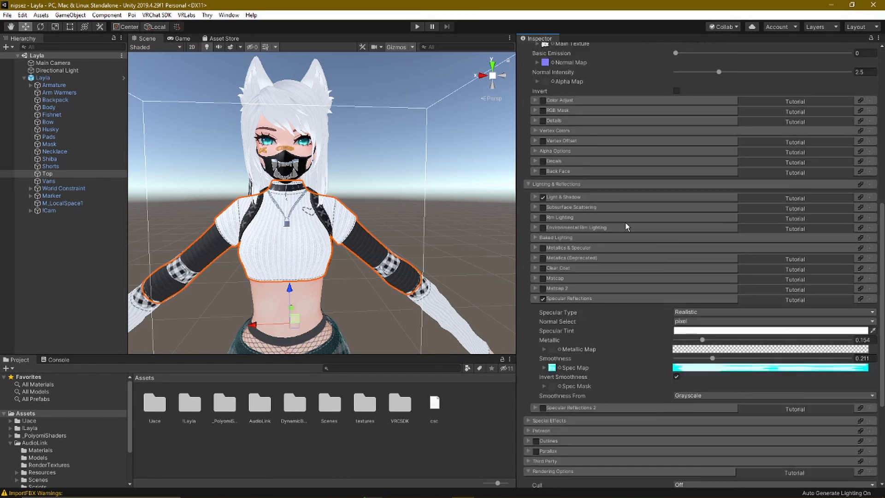
{"action": "left_click", "coordinate": [561, 301]}
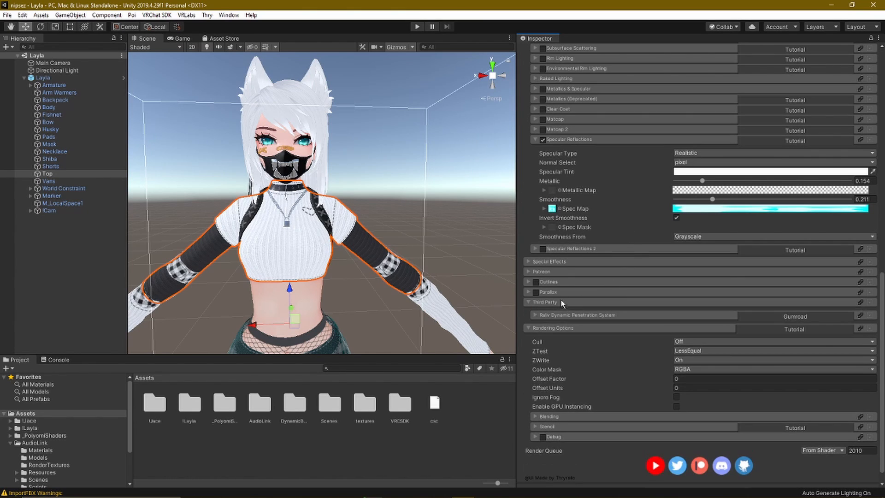
{"action": "left_click", "coordinate": [557, 263]}
{"action": "scroll", "coordinate": [559, 280], "scroll_direction": "down", "scroll_amount": 3}
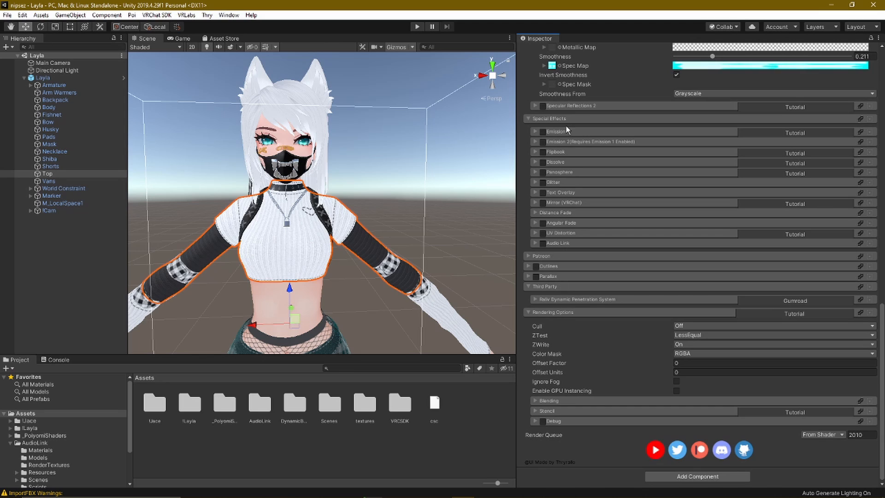
{"action": "scroll", "coordinate": [558, 122], "scroll_direction": "up", "scroll_amount": 2}
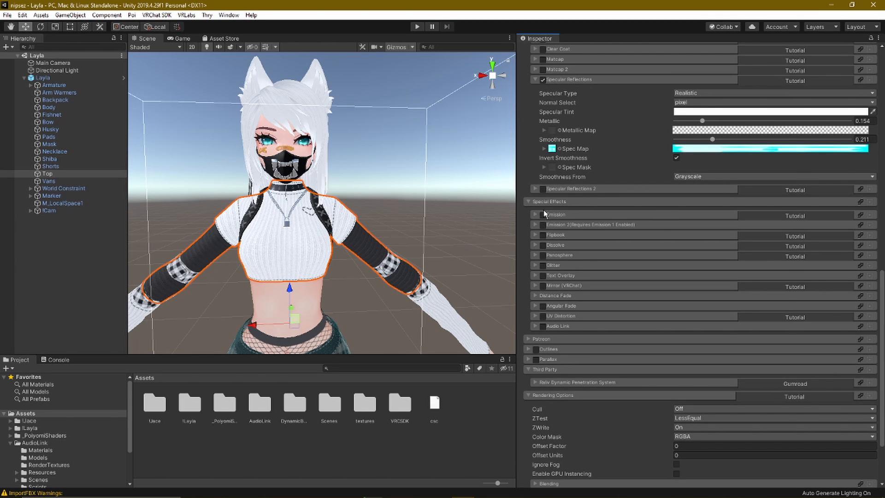
{"action": "left_click", "coordinate": [543, 325]}
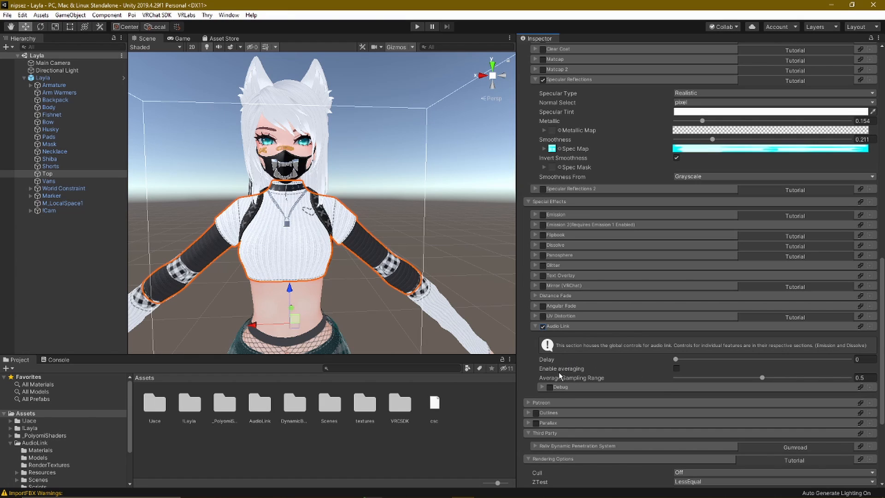
Step: Examine the global Audio Link settings of the Shirt material, including its Debug subsection
{"action": "left_click", "coordinate": [575, 327]}
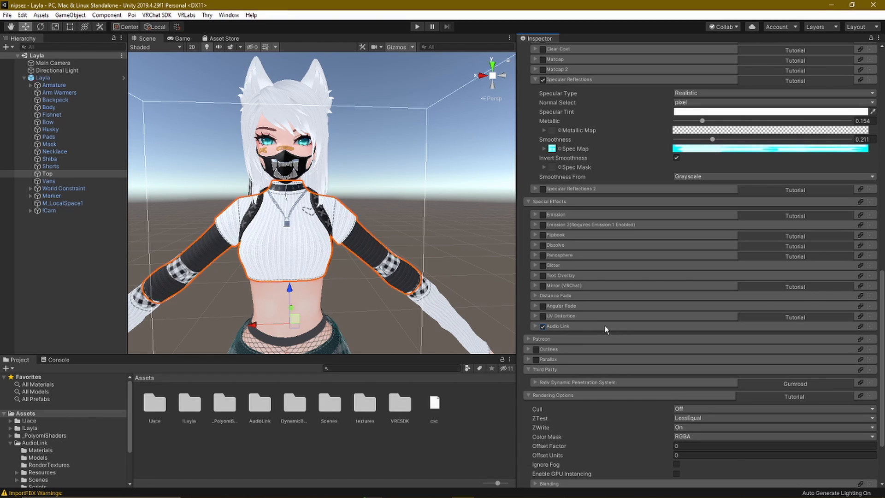
{"action": "left_click", "coordinate": [604, 326]}
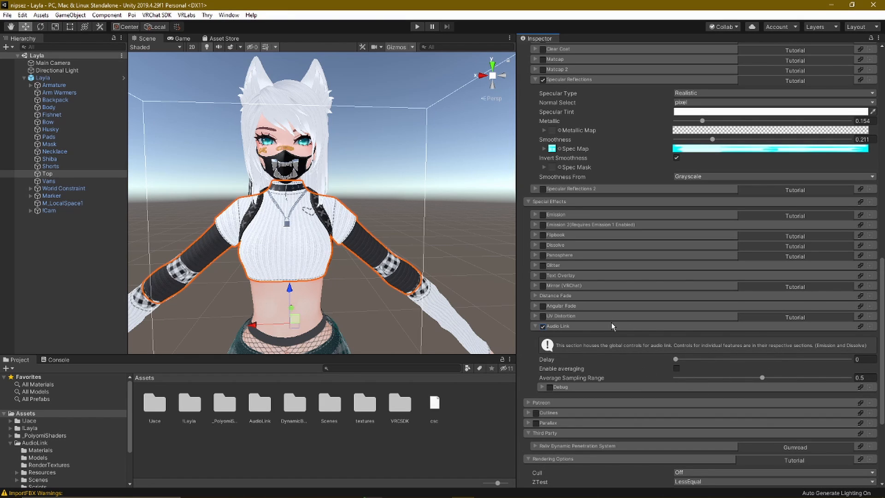
{"action": "left_click", "coordinate": [612, 327]}
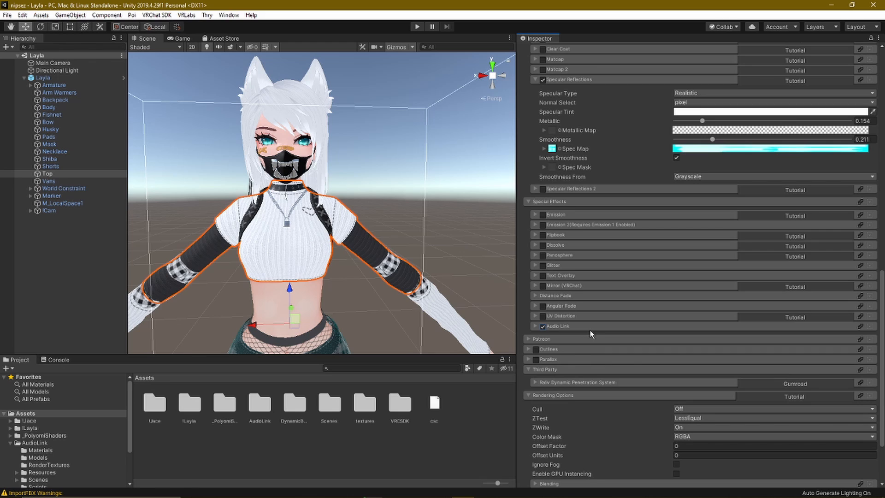
{"action": "left_click", "coordinate": [585, 325]}
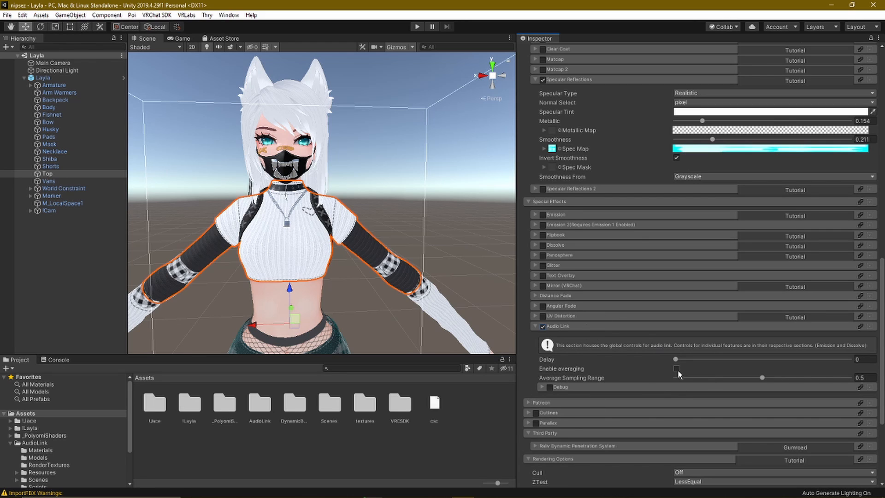
{"action": "left_click", "coordinate": [586, 387]}
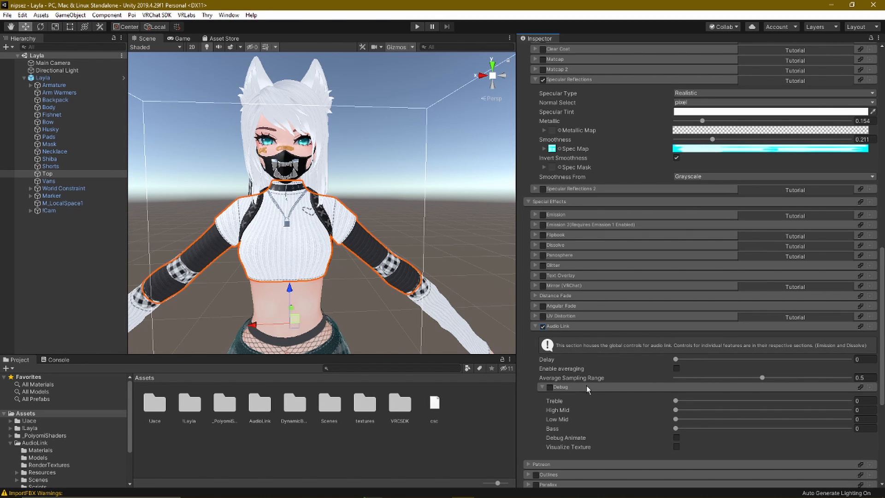
{"action": "left_click", "coordinate": [586, 386]}
{"action": "left_click", "coordinate": [587, 385]}
{"action": "left_click", "coordinate": [576, 386]}
{"action": "scroll", "coordinate": [597, 387], "scroll_direction": "up", "scroll_amount": 2}
{"action": "left_click", "coordinate": [582, 410]}
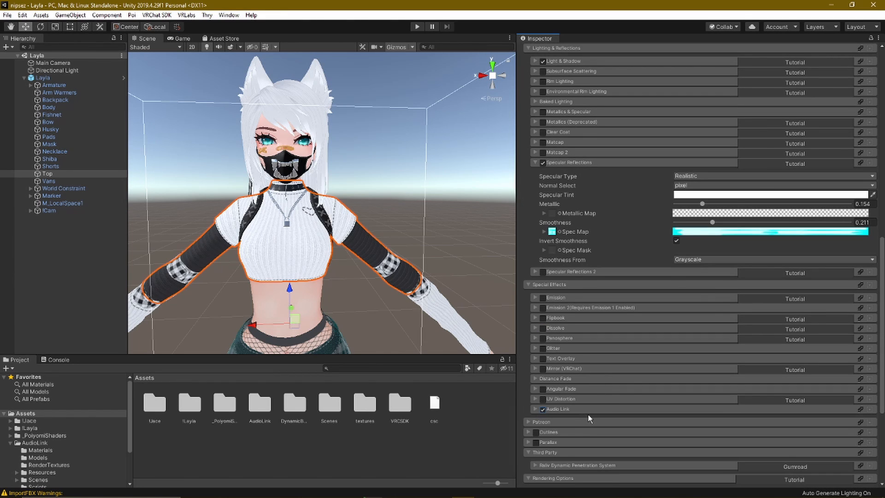
Step: Expand the Shirt material's Emission settings under Special Effects, along with their Audio Link subsection
{"action": "scroll", "coordinate": [586, 414], "scroll_direction": "up", "scroll_amount": 2}
{"action": "scroll", "coordinate": [592, 360], "scroll_direction": "down", "scroll_amount": 2}
{"action": "left_click", "coordinate": [568, 297]}
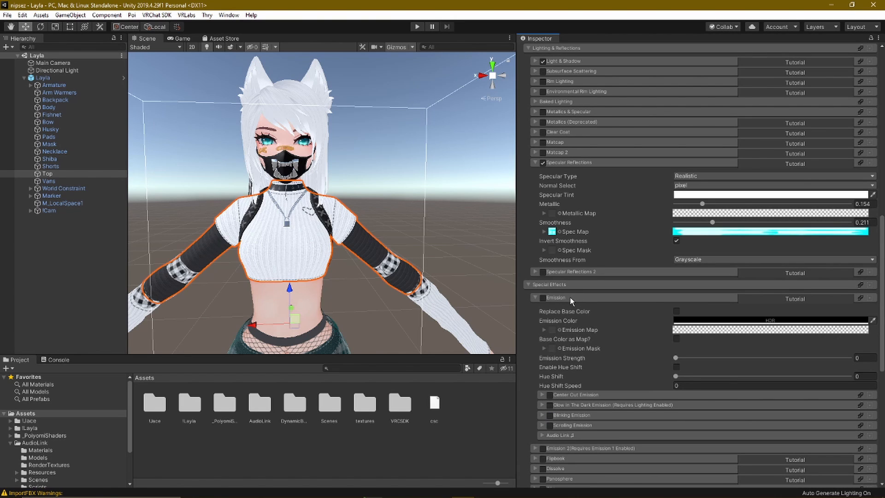
{"action": "scroll", "coordinate": [569, 296], "scroll_direction": "down", "scroll_amount": 4}
{"action": "left_click", "coordinate": [570, 270]}
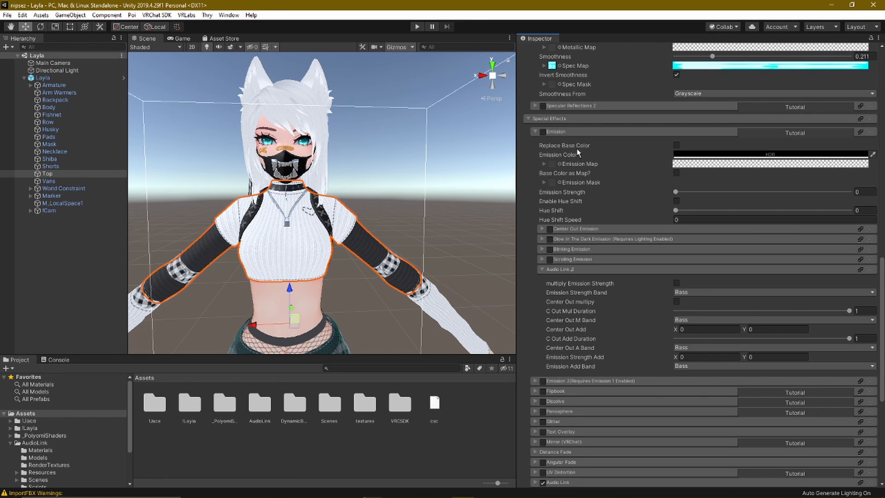
Step: Examine the Center Out Emission subsection alongside the Audio Link options of the Emission settings
{"action": "left_click", "coordinate": [578, 229]}
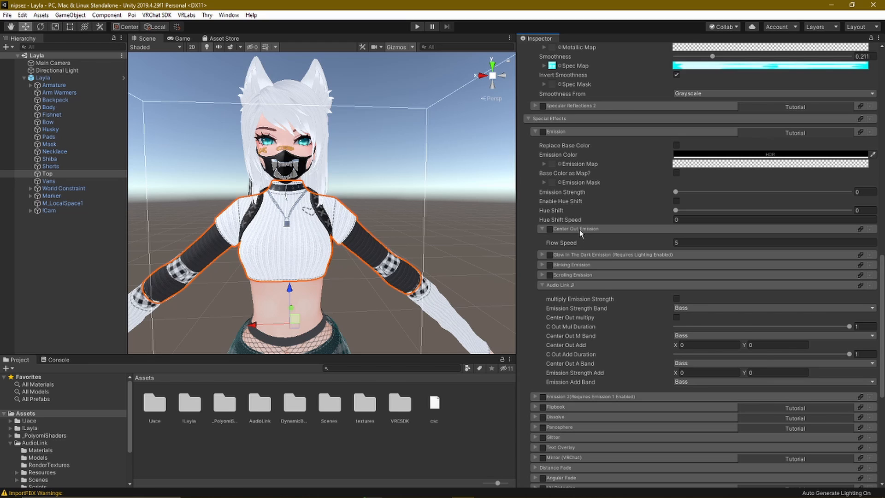
{"action": "left_click", "coordinate": [579, 229]}
{"action": "left_click", "coordinate": [579, 230]}
{"action": "left_click", "coordinate": [579, 230]}
{"action": "left_click", "coordinate": [579, 229]}
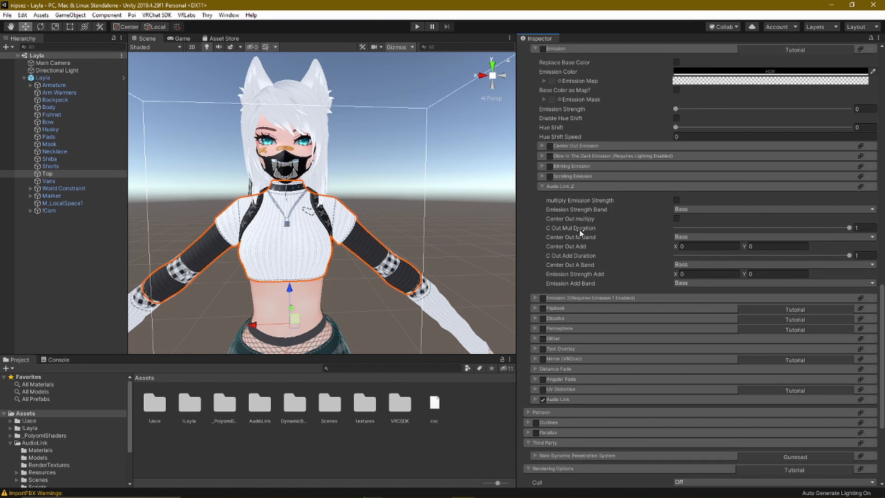
{"action": "left_click", "coordinate": [579, 229]}
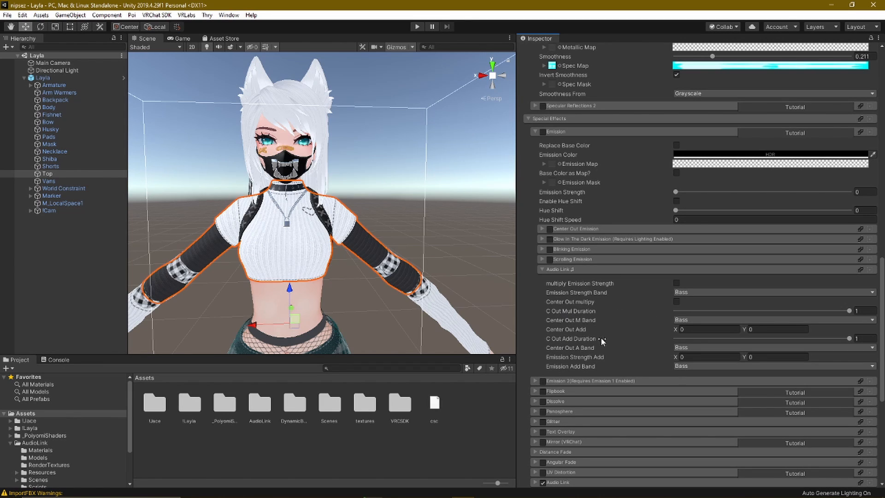
{"action": "left_click", "coordinate": [585, 229]}
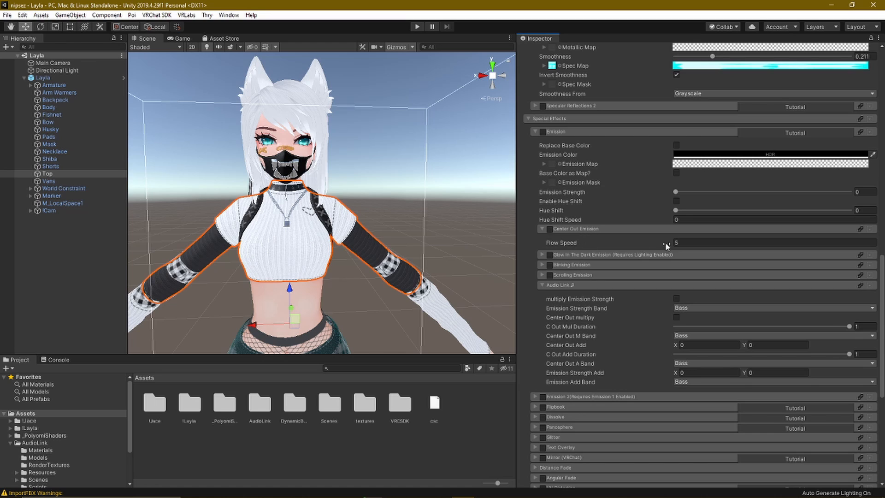
{"action": "left_click", "coordinate": [633, 230]}
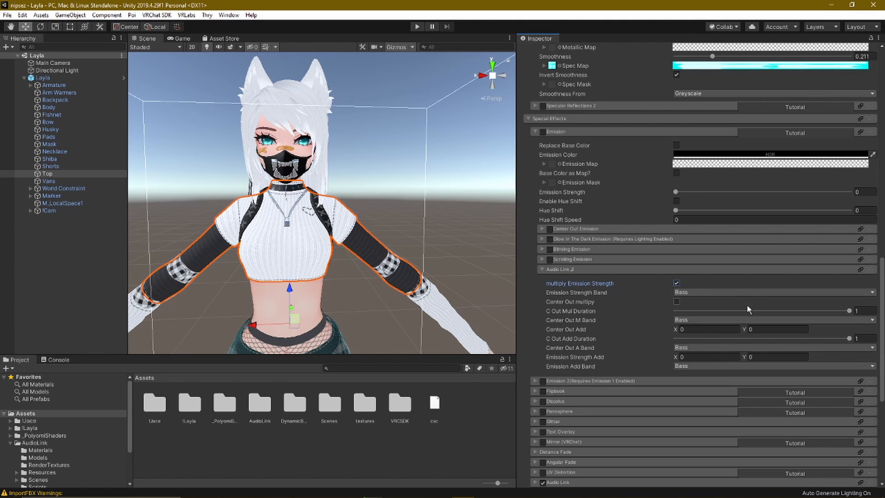
Step: Turn off multiply Emission Strength and set Emission Strength Add to X -1 and Y 2 in Emission's Audio Link settings
{"action": "left_click", "coordinate": [676, 283]}
{"action": "scroll", "coordinate": [620, 375], "scroll_direction": "down", "scroll_amount": 3}
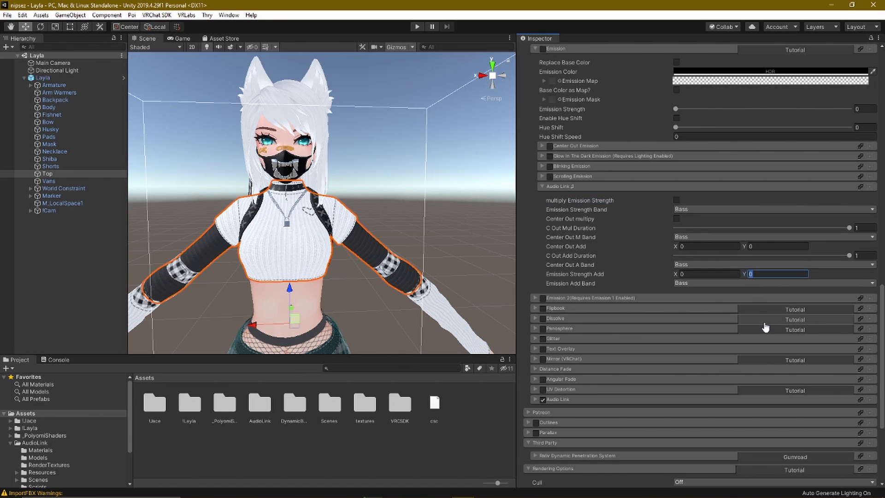
{"action": "type", "text": "2"}
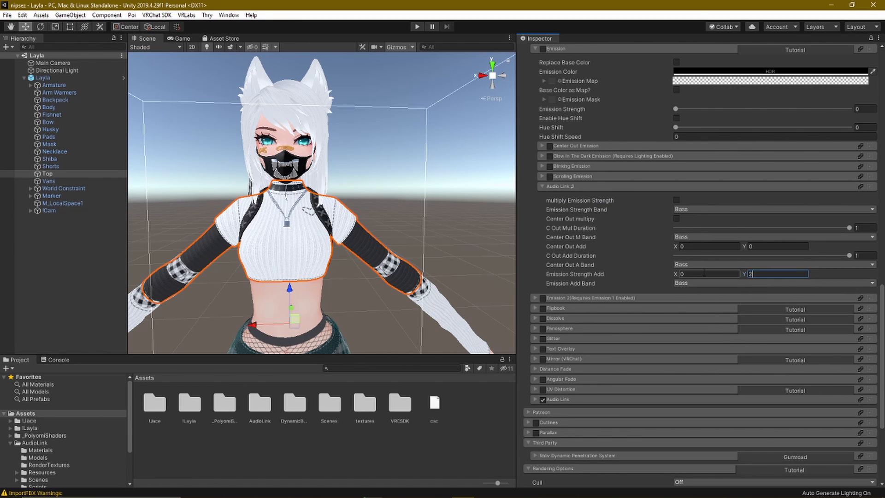
{"action": "left_click", "coordinate": [719, 275]}
{"action": "type", "text": "1"}
{"action": "key", "text": "BackSpace"}
{"action": "type", "text": "-1"}
{"action": "scroll", "coordinate": [701, 265], "scroll_direction": "up", "scroll_amount": 3}
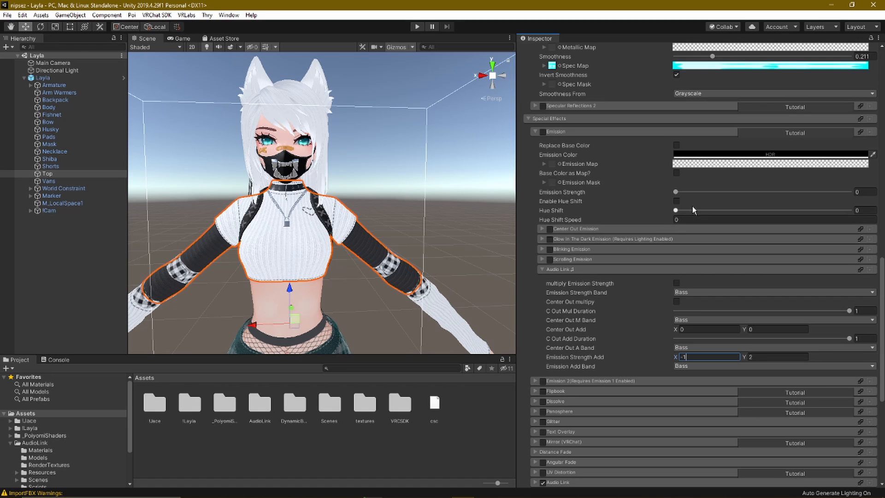
Step: Enable Emission on the Shirt material and set its Emission Strength to 1
{"action": "left_click", "coordinate": [542, 131]}
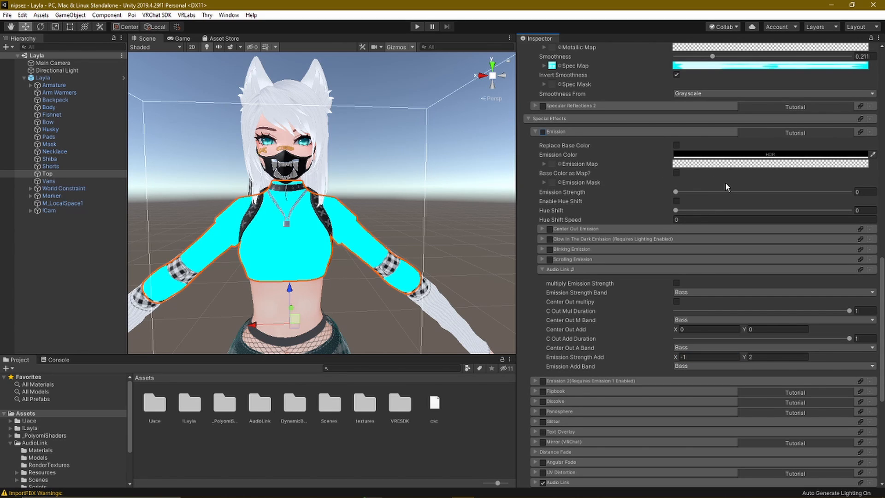
{"action": "left_click", "coordinate": [860, 192]}
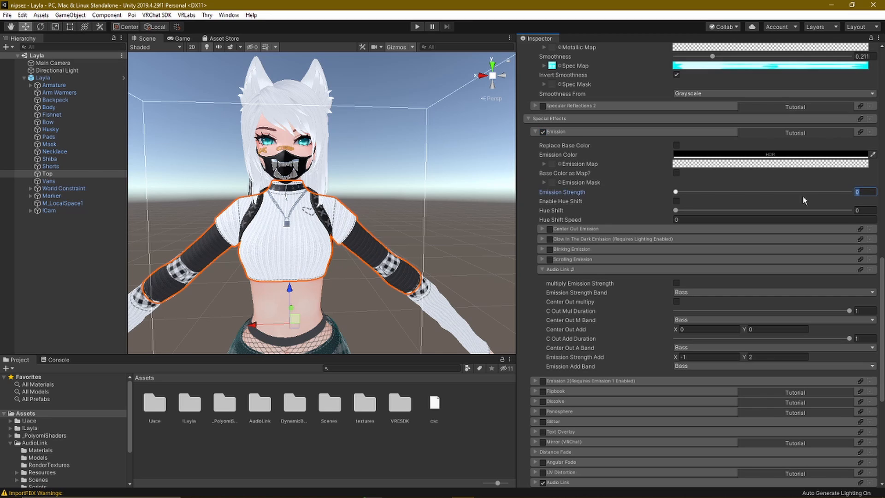
{"action": "type", "text": "1"}
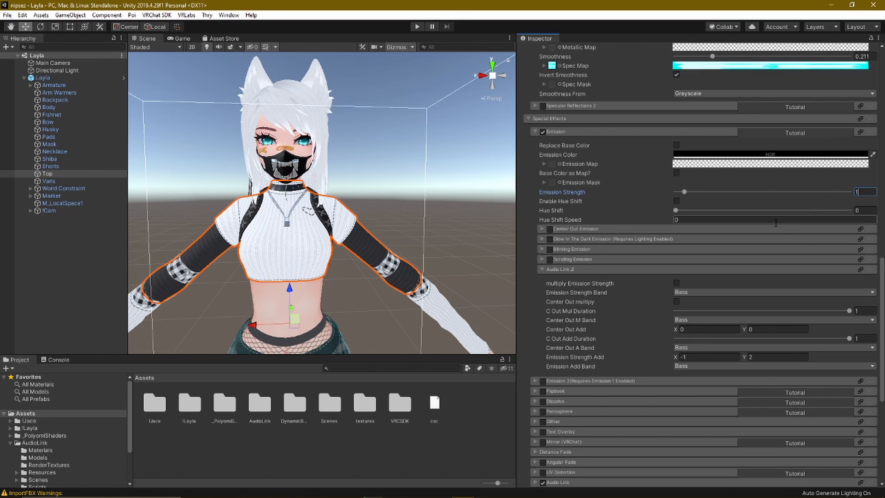
Step: Set the Emission Color to pure red (255, 0, 0) and turn on Replace Base Color
{"action": "left_click", "coordinate": [682, 154]}
{"action": "left_click_drag", "start_coordinate": [627, 280], "coordinate": [700, 236]}
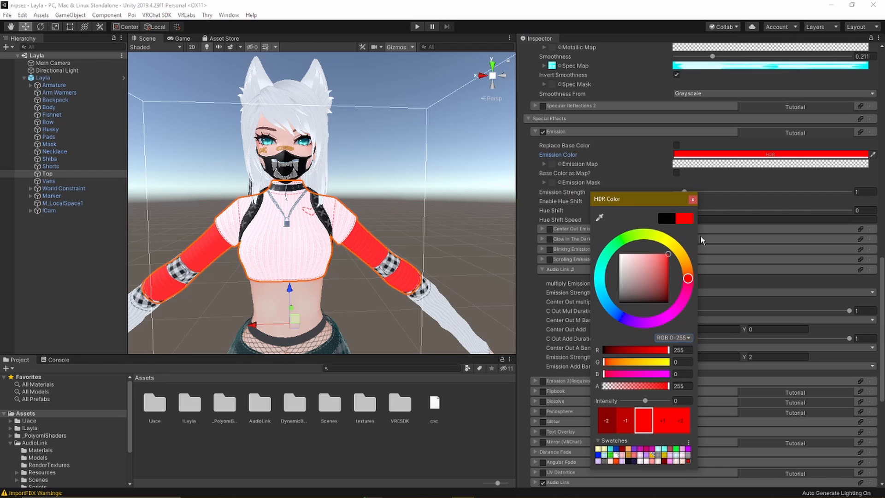
{"action": "left_click", "coordinate": [693, 201]}
{"action": "left_click", "coordinate": [676, 146]}
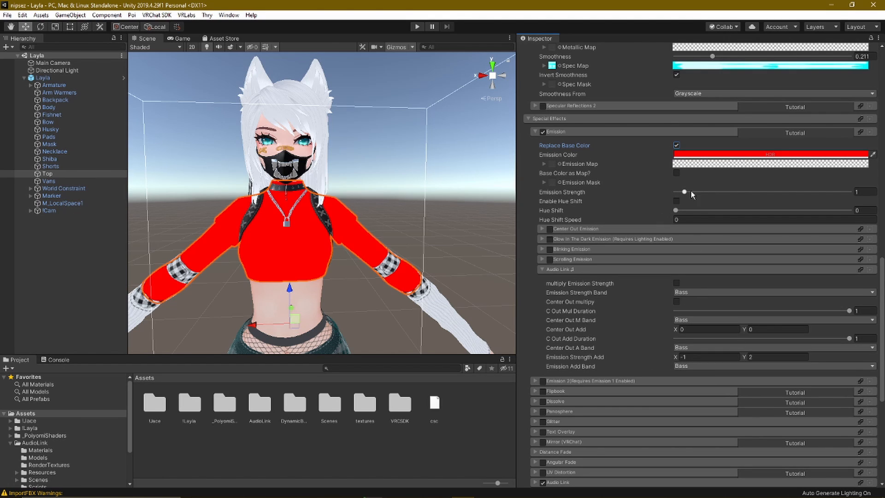
Step: Preview the red emission on the top by switching Emission Strength between 0 and 1 twice, ending at 1
{"action": "left_click_drag", "start_coordinate": [684, 192], "coordinate": [652, 200]}
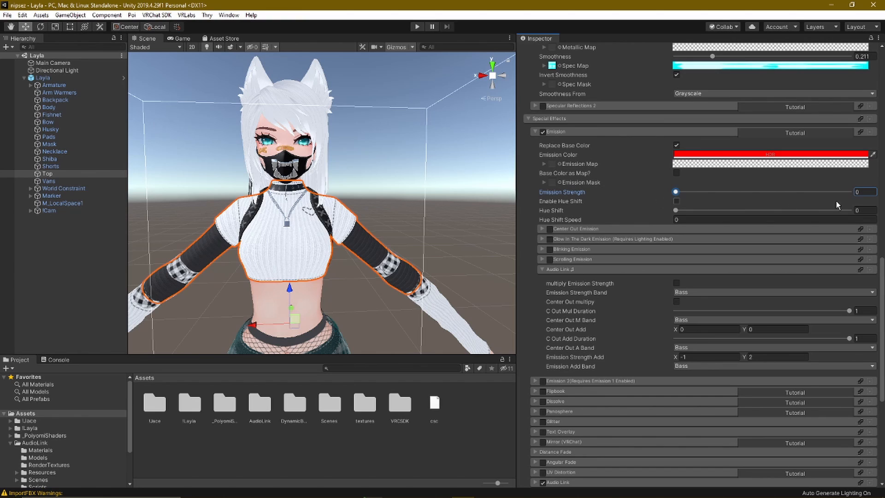
{"action": "type", "text": "1"}
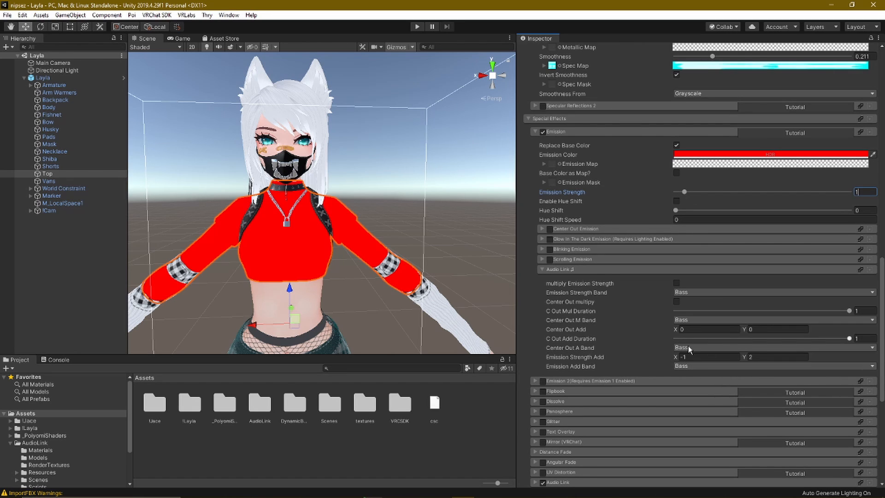
{"action": "left_click_drag", "start_coordinate": [683, 192], "coordinate": [575, 189]}
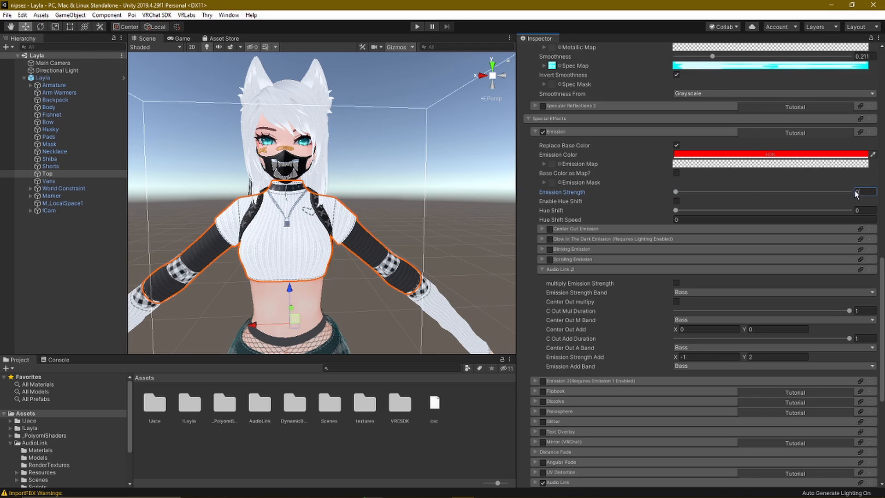
{"action": "type", "text": "1"}
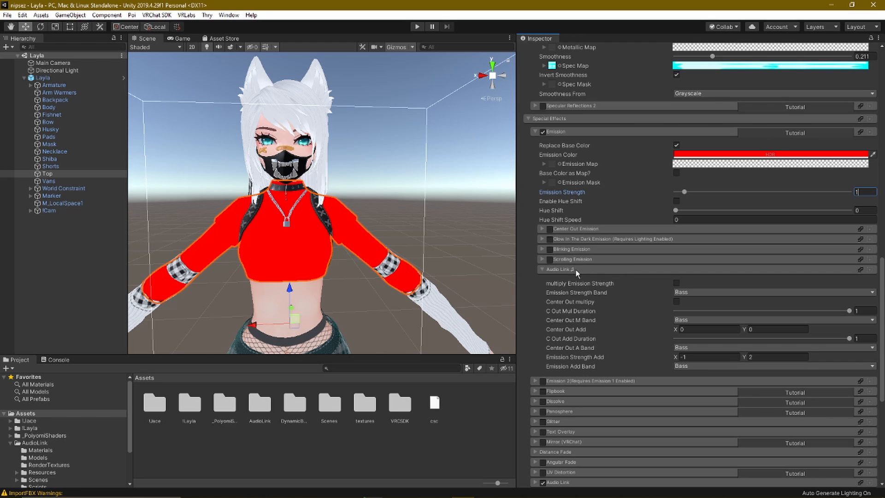
Step: Try Center Out Emission on the Shirt material and switch it back off
{"action": "scroll", "coordinate": [624, 306], "scroll_direction": "down", "scroll_amount": 3}
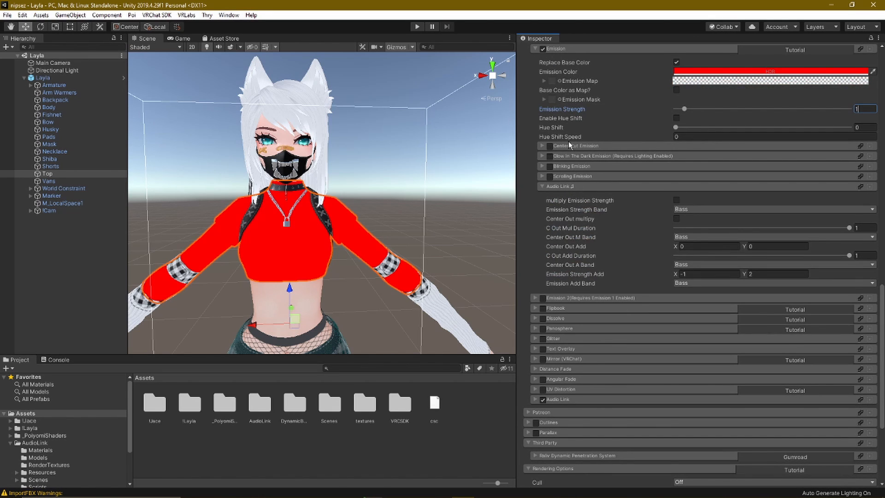
{"action": "left_click", "coordinate": [550, 146]}
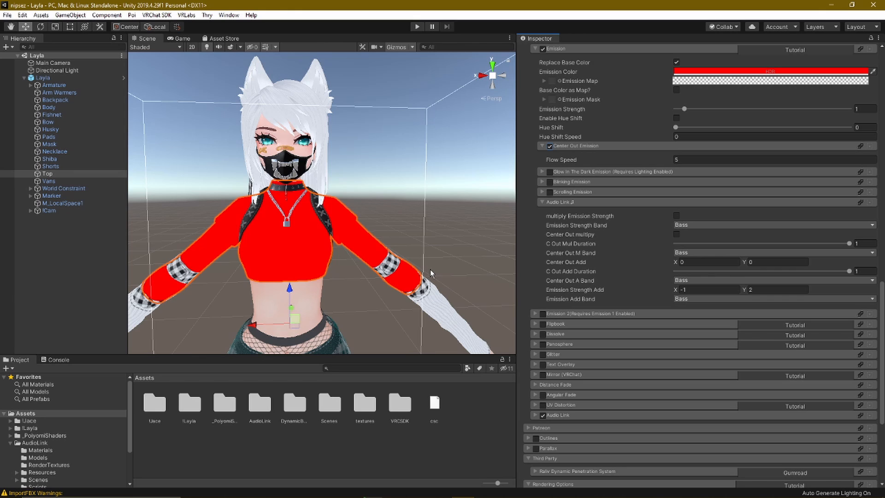
{"action": "left_click", "coordinate": [549, 146]}
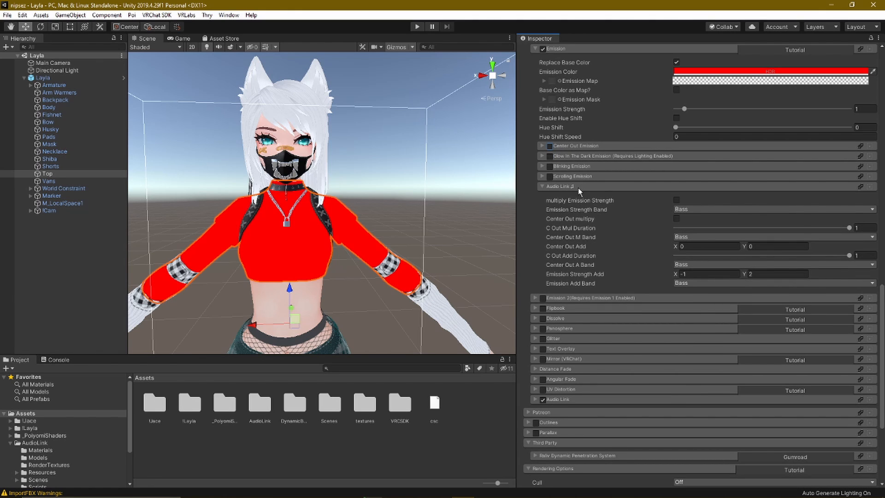
Step: Turn off Emission on the Shirt material and collapse its settings
{"action": "left_click", "coordinate": [578, 188]}
{"action": "left_click", "coordinate": [555, 49]}
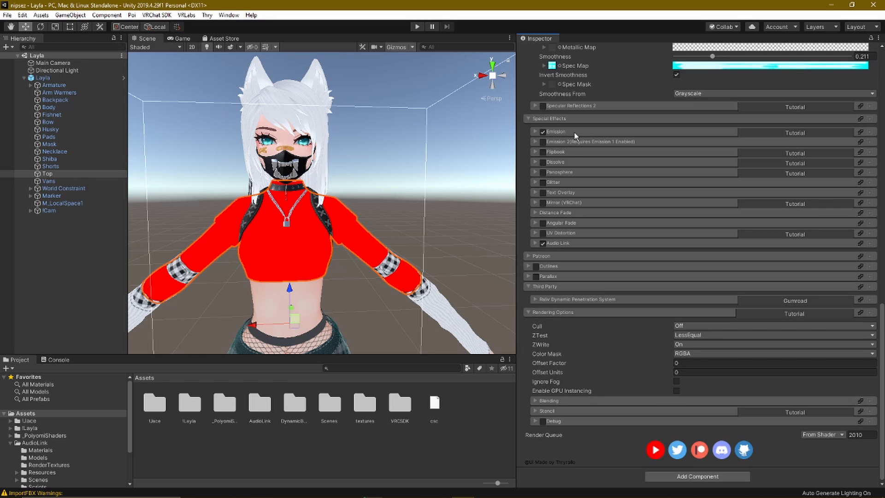
{"action": "left_click", "coordinate": [543, 132]}
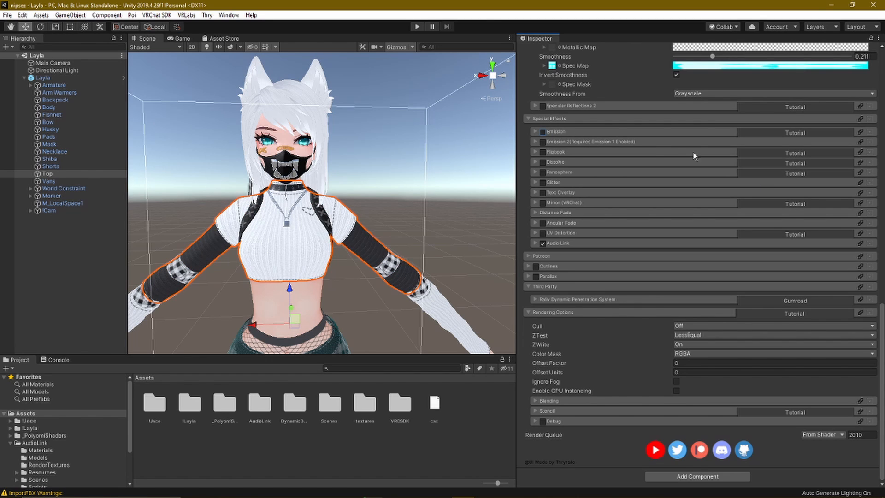
{"action": "left_click", "coordinate": [567, 133]}
{"action": "left_click", "coordinate": [576, 269]}
{"action": "left_click", "coordinate": [576, 269]}
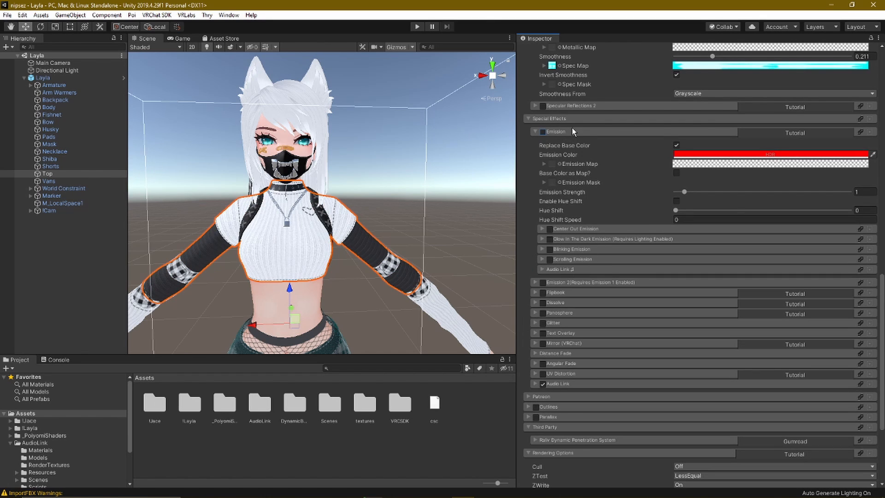
{"action": "left_click", "coordinate": [572, 132]}
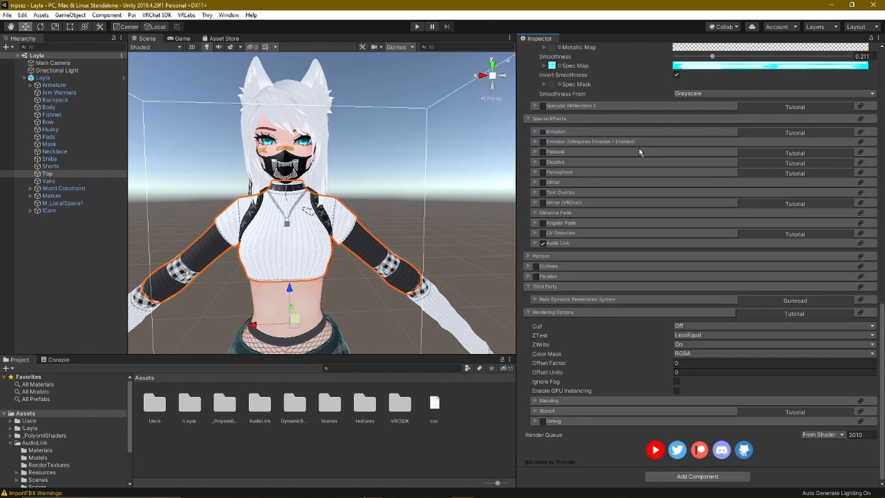
Step: Enable Dissolve on the Shirt material and set its Dissolve Type to Point2Point
{"action": "left_click", "coordinate": [565, 162]}
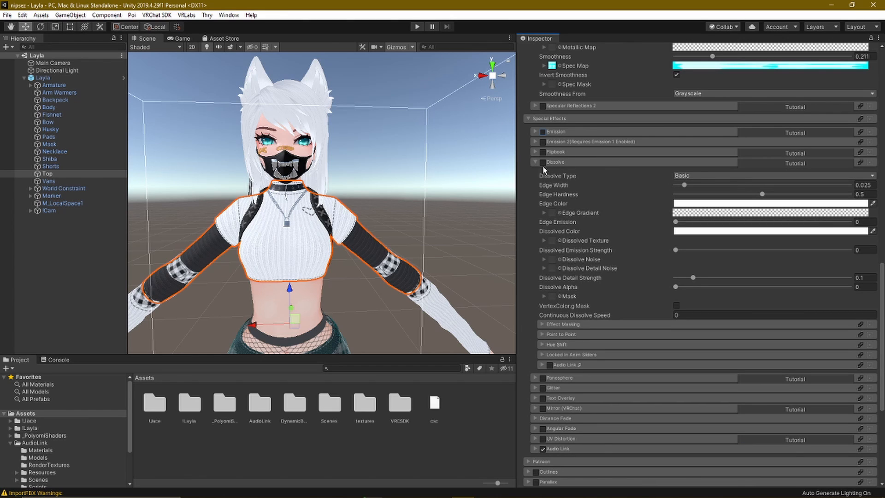
{"action": "left_click", "coordinate": [542, 162]}
{"action": "middle_click_drag", "start_coordinate": [453, 242], "coordinate": [336, 231]}
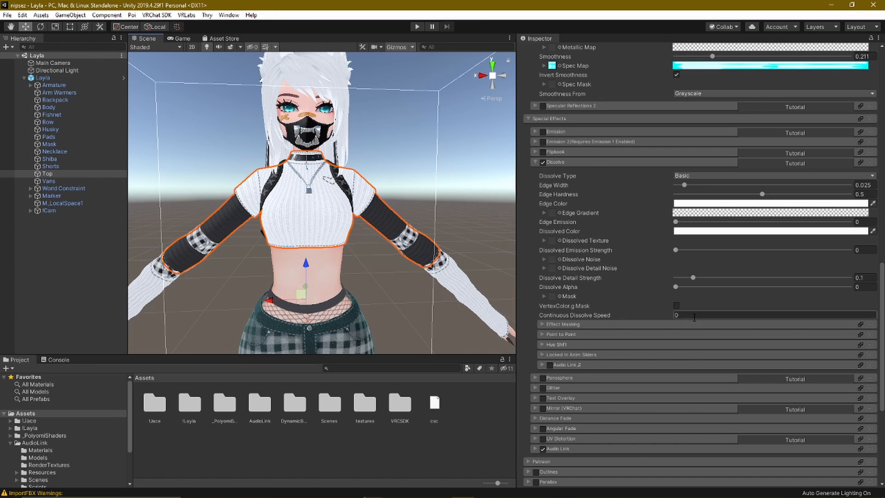
{"action": "left_click", "coordinate": [694, 176]}
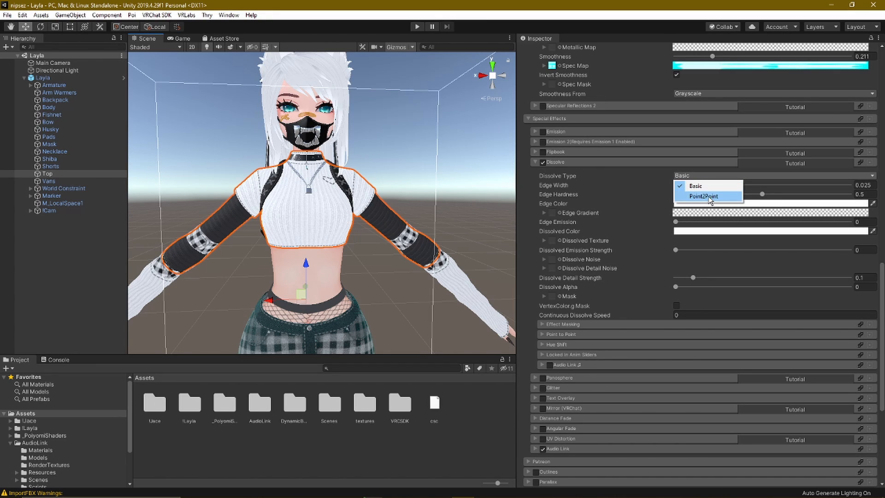
{"action": "left_click", "coordinate": [710, 197]}
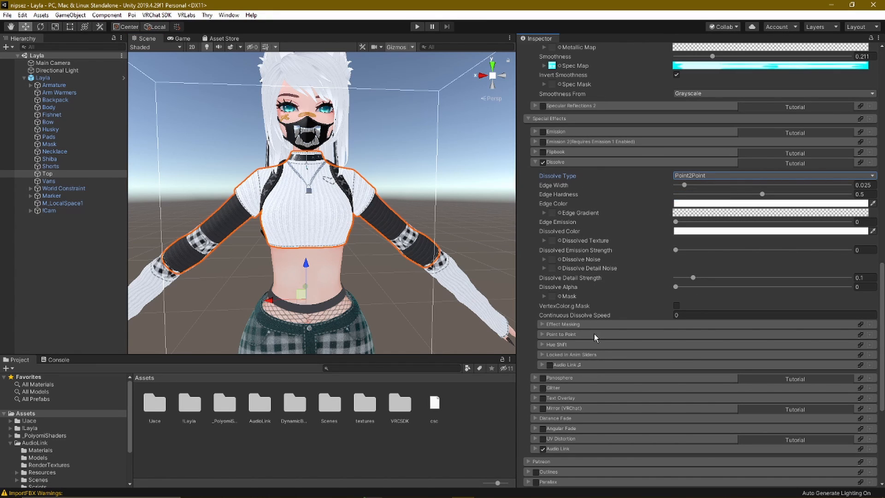
Step: Turn on Audio Link within the Dissolve settings and collapse that section
{"action": "left_click", "coordinate": [563, 364]}
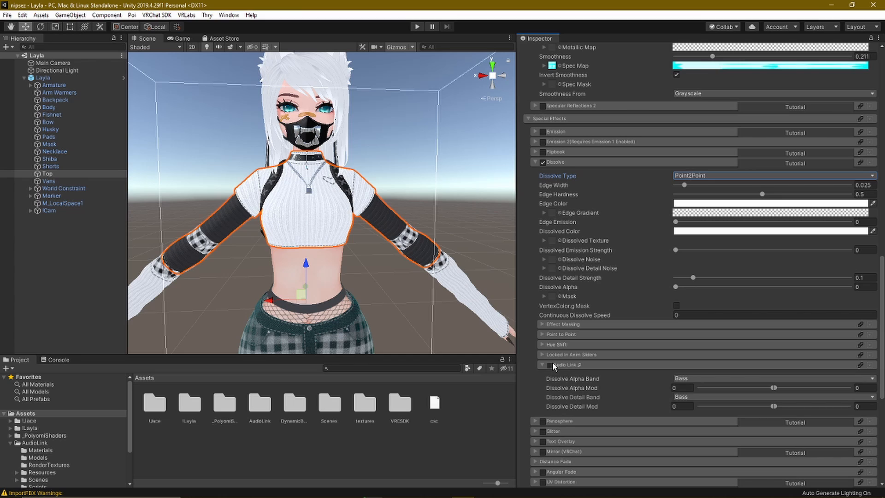
{"action": "left_click", "coordinate": [549, 364]}
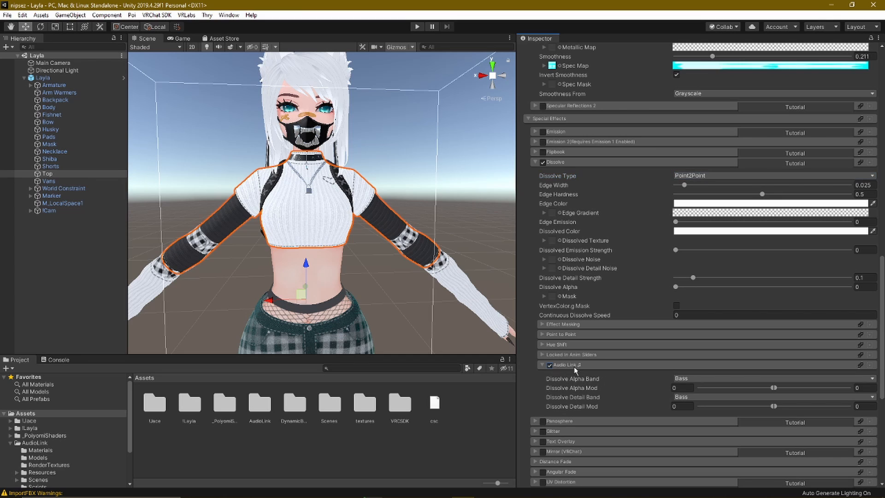
{"action": "left_click", "coordinate": [604, 367]}
Step: Expand the Point to Point settings of Dissolve and keep World/Local on Local
{"action": "left_click", "coordinate": [576, 334]}
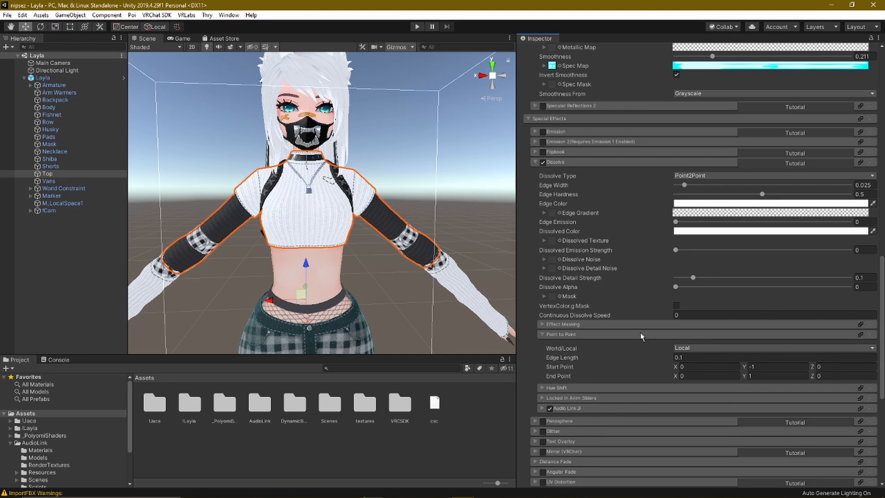
{"action": "left_click", "coordinate": [704, 348]}
{"action": "left_click", "coordinate": [710, 359]}
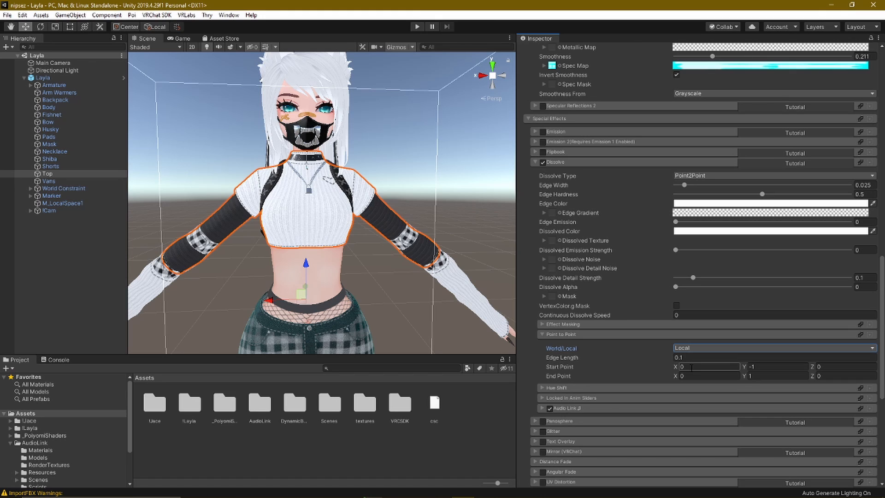
Step: Set the Dissolve Edge Color to pure red (255, 0, 0), keeping Dissolve Alpha at 0
{"action": "scroll", "coordinate": [376, 329], "scroll_direction": "down", "scroll_amount": 5}
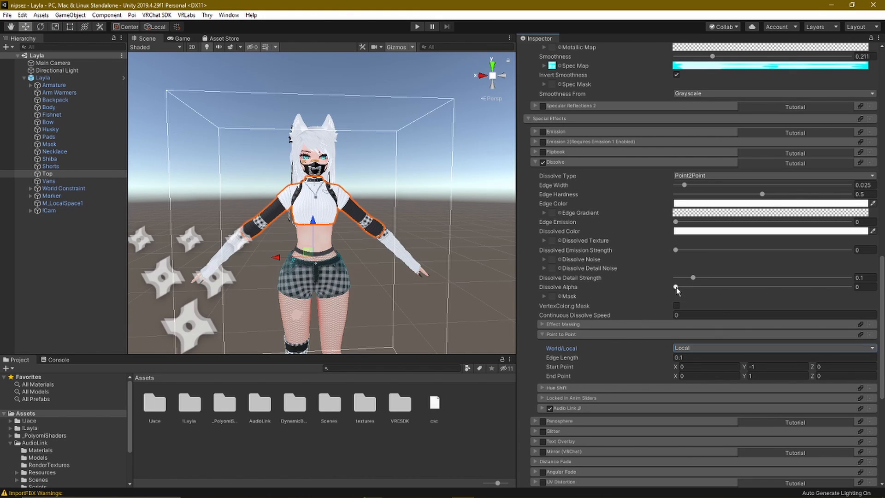
{"action": "mouse_move", "coordinate": [676, 287]}
{"action": "left_mouse_down"}
{"action": "mouse_move", "coordinate": [705, 289]}
{"action": "mouse_move", "coordinate": [675, 289]}
{"action": "left_mouse_up"}
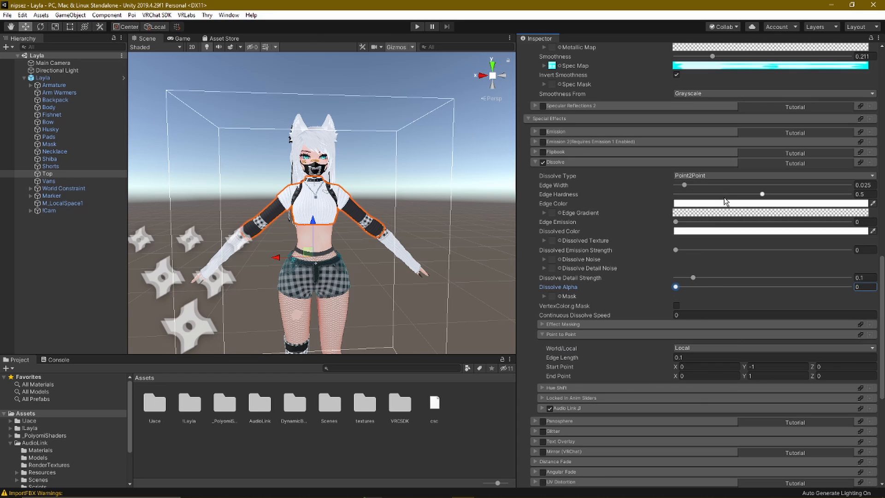
{"action": "left_click", "coordinate": [725, 203]}
{"action": "left_click_drag", "start_coordinate": [654, 248], "coordinate": [669, 254]}
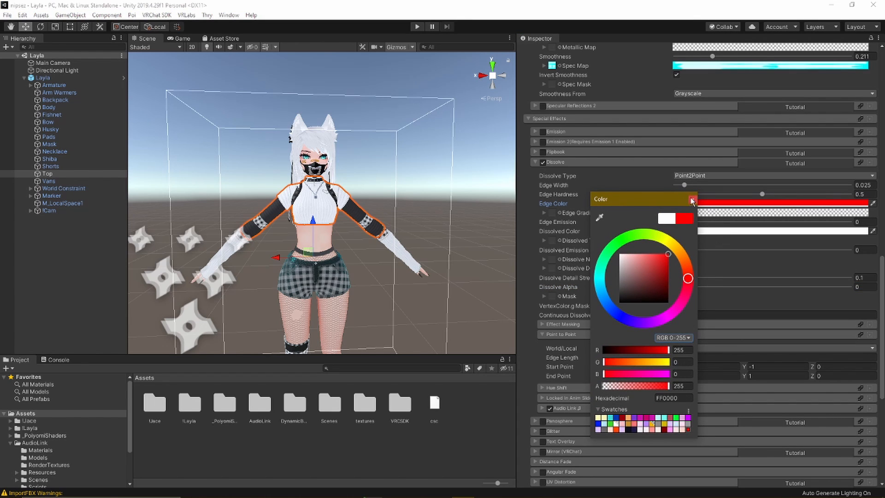
{"action": "left_click", "coordinate": [692, 201]}
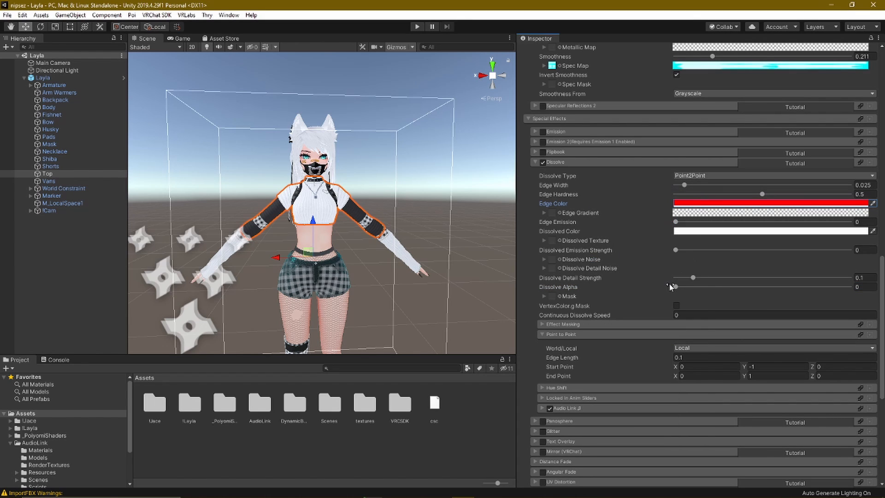
Step: Test the dissolve on the top with Dissolve Alpha at 0.531 and briefly check the OBS recording window
{"action": "left_click_drag", "start_coordinate": [675, 287], "coordinate": [768, 292]}
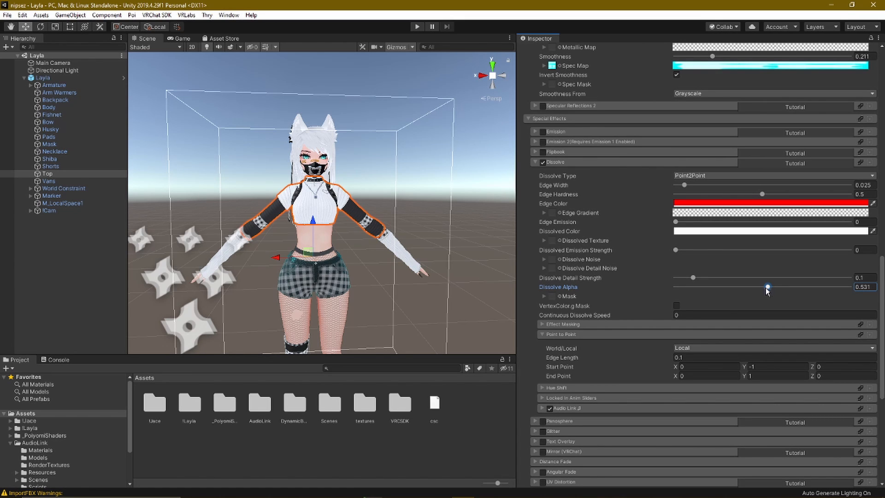
{"action": "left_click", "coordinate": [437, 489]}
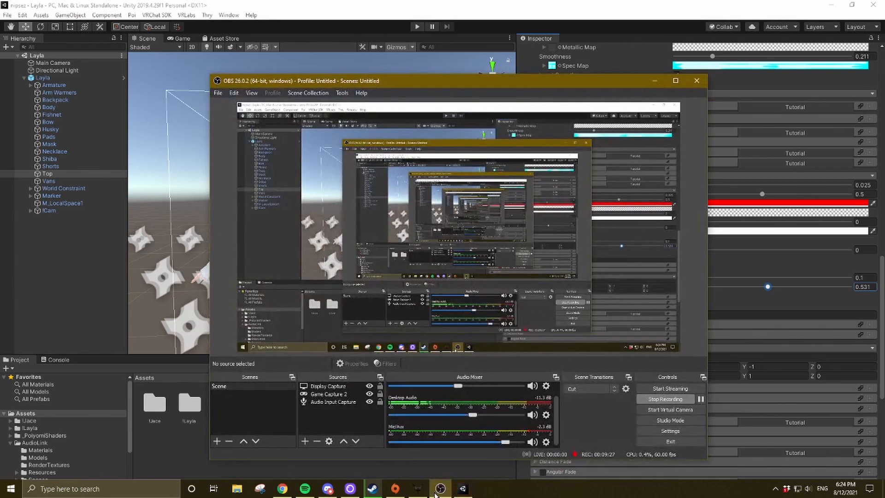
{"action": "left_click", "coordinate": [437, 489]}
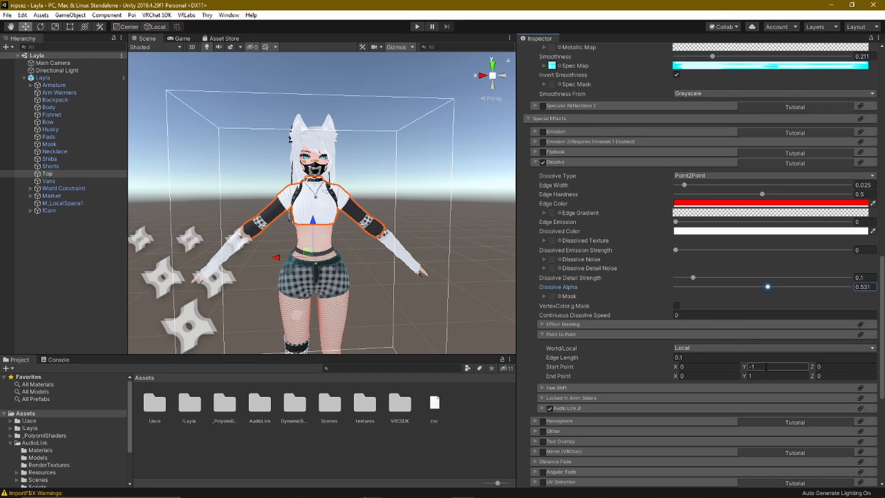
Step: Try a Point to Point Start Point Y of 0.5 and lower Dissolve Alpha to 0
{"action": "left_click", "coordinate": [766, 367]}
{"action": "key", "text": "BackSpace"}
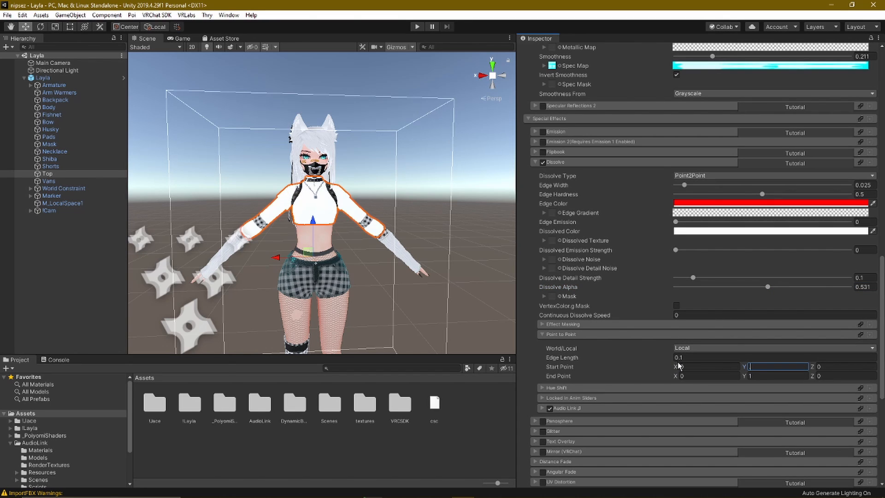
{"action": "type", "text": ".5"}
{"action": "left_click_drag", "start_coordinate": [767, 288], "coordinate": [644, 302]}
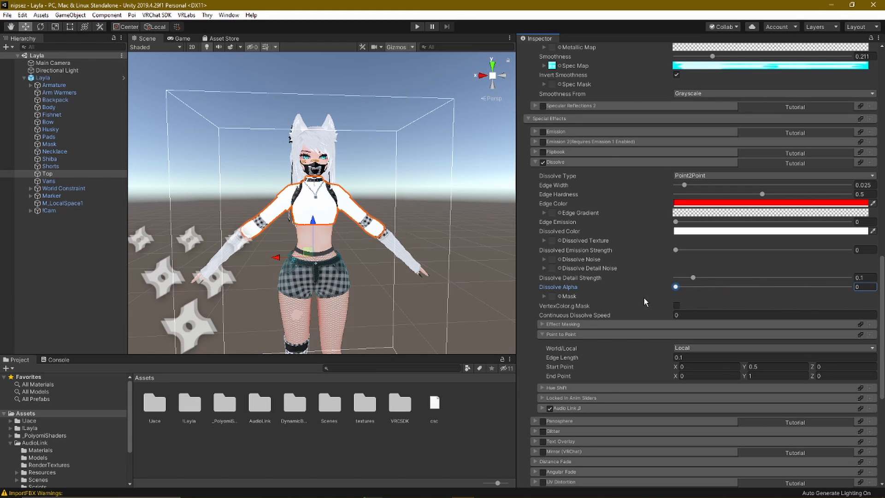
Step: Tune the Point to Point Start Point Y to 0.07, testing it against small Dissolve Alpha changes and ending with the alpha at 0
{"action": "left_click", "coordinate": [768, 376]}
{"action": "left_click_drag", "start_coordinate": [680, 287], "coordinate": [688, 287]}
{"action": "left_click_drag", "start_coordinate": [743, 365], "coordinate": [733, 366]}
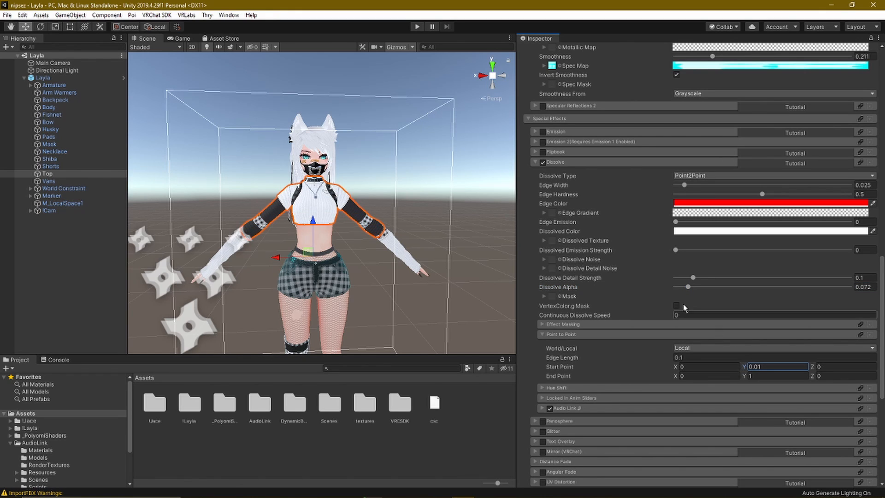
{"action": "left_click_drag", "start_coordinate": [688, 287], "coordinate": [626, 283]}
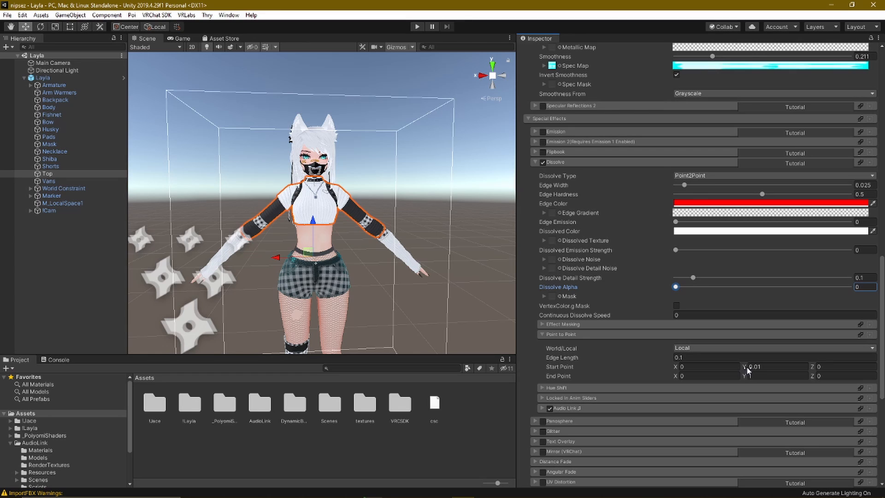
{"action": "left_click", "coordinate": [743, 366]}
{"action": "left_click_drag", "start_coordinate": [744, 366], "coordinate": [744, 367]}
{"action": "middle_click_drag", "start_coordinate": [368, 284], "coordinate": [376, 261]}
{"action": "key", "text": "f"}
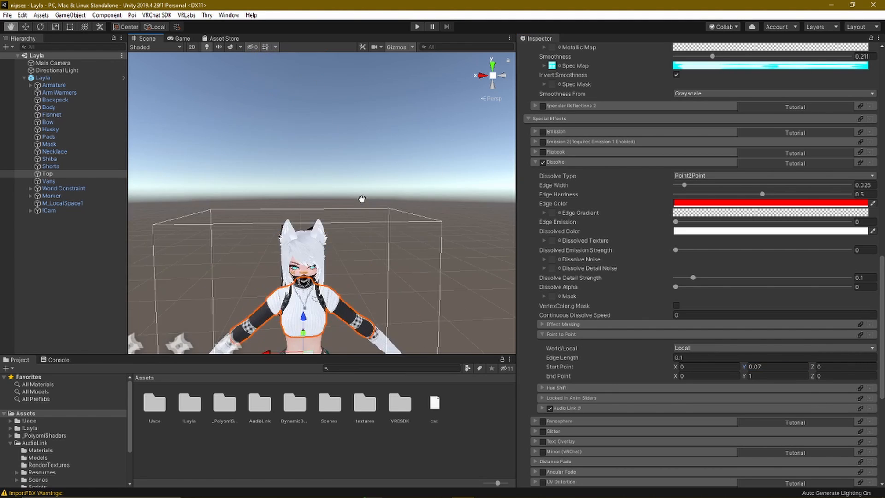
{"action": "left_click", "coordinate": [676, 286]}
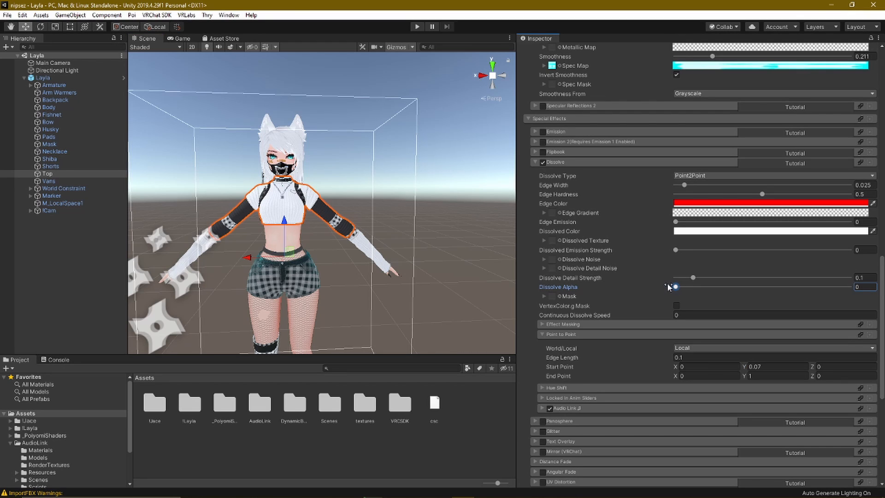
Step: Raise Dissolve Alpha to 1 and reduce the Point to Point End Point Y to 0.49
{"action": "left_click_drag", "start_coordinate": [674, 287], "coordinate": [849, 287]}
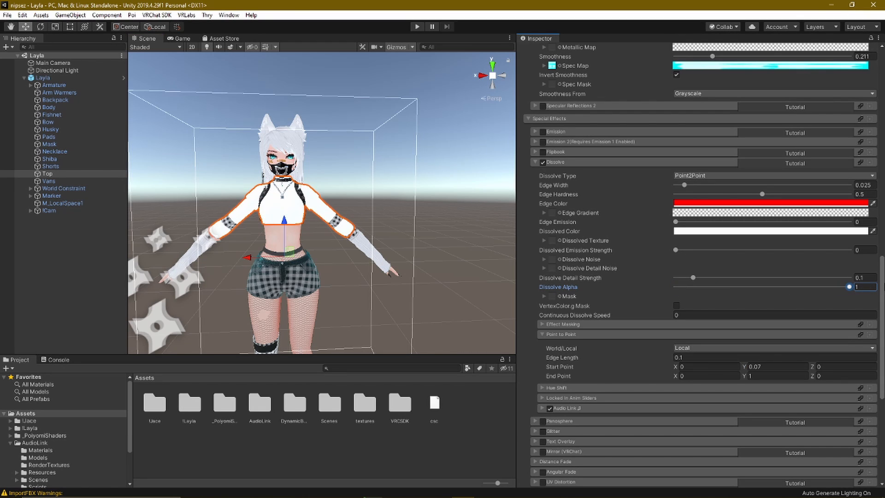
{"action": "left_click", "coordinate": [745, 376]}
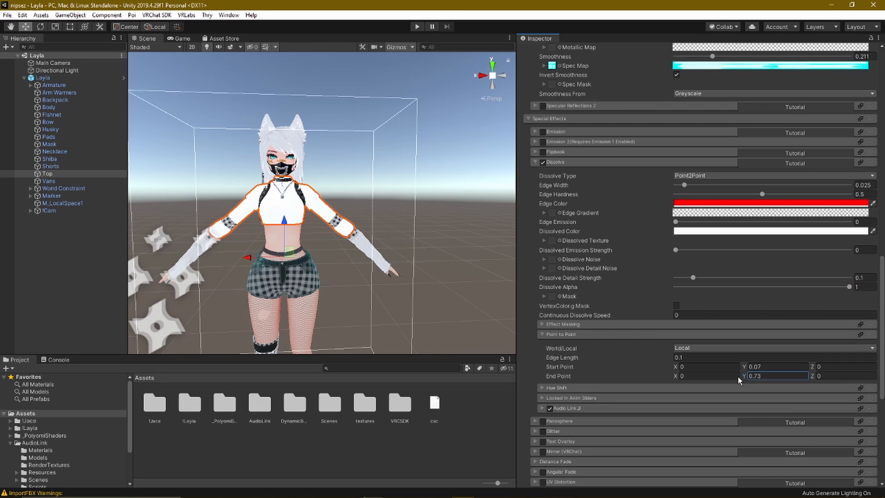
{"action": "left_click_drag", "start_coordinate": [738, 377], "coordinate": [734, 375]}
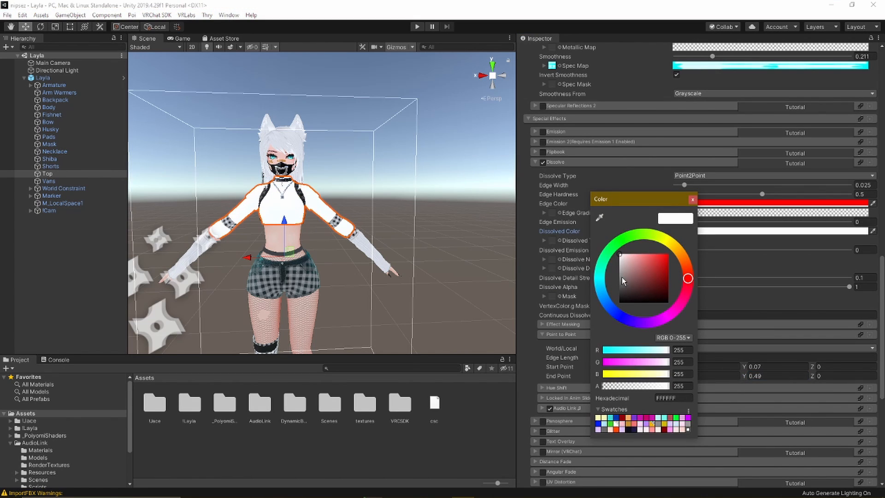
Step: Set the Dissolved Color to bright green (77FF00)
{"action": "left_click", "coordinate": [643, 234]}
{"action": "left_click", "coordinate": [667, 254]}
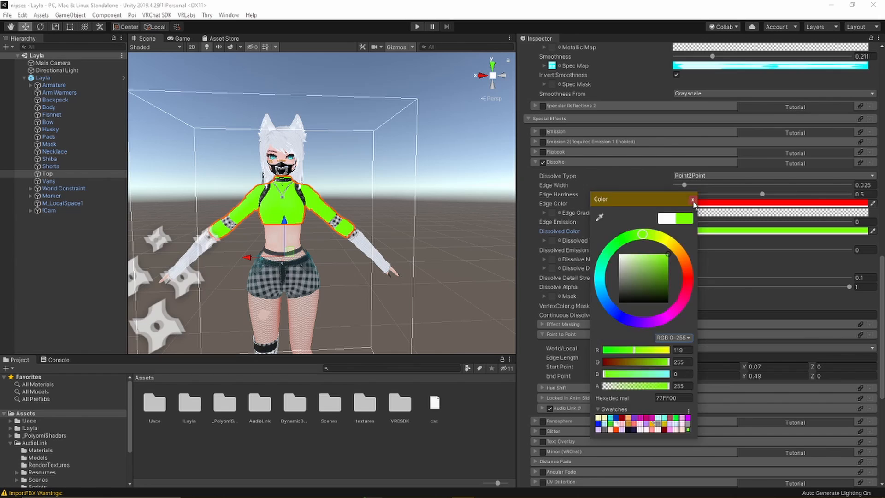
{"action": "left_click", "coordinate": [693, 200]}
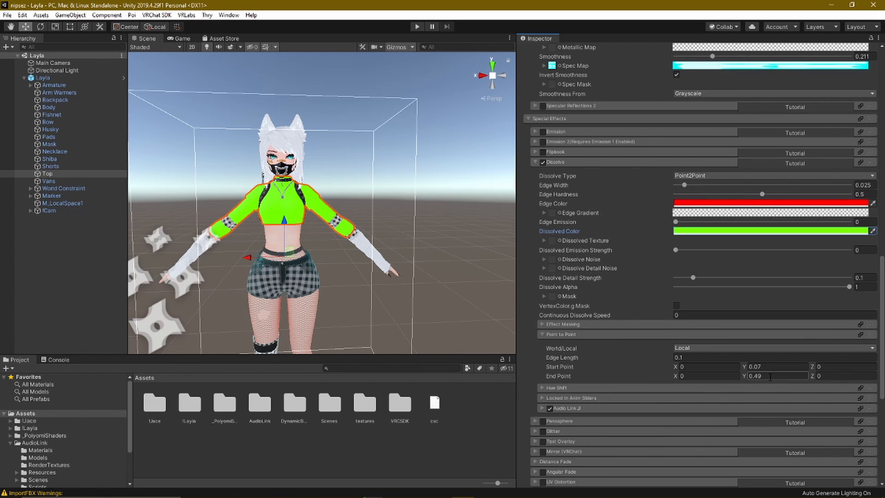
Step: Preview the green dissolve across the top by sweeping Dissolve Alpha between 0 and 1, ending at 1
{"action": "left_click_drag", "start_coordinate": [849, 287], "coordinate": [530, 283]}
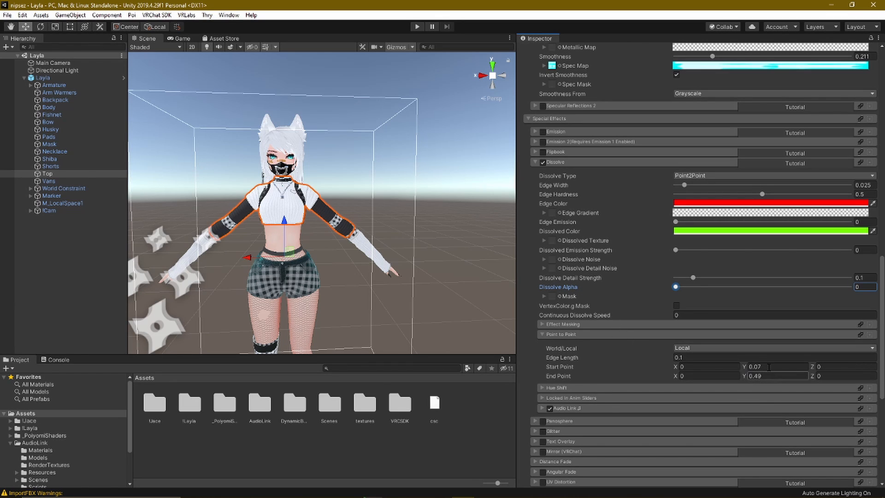
{"action": "left_click", "coordinate": [654, 335]}
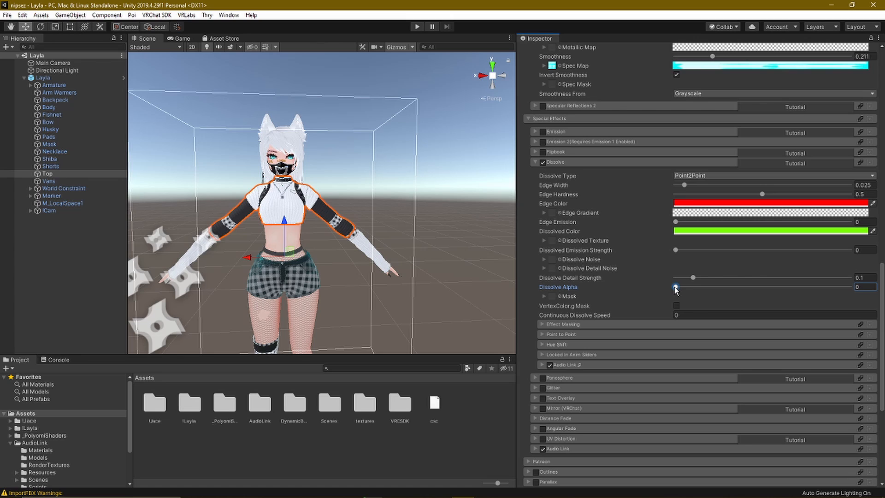
{"action": "left_click_drag", "start_coordinate": [676, 287], "coordinate": [599, 291]}
{"action": "left_click", "coordinate": [585, 335]}
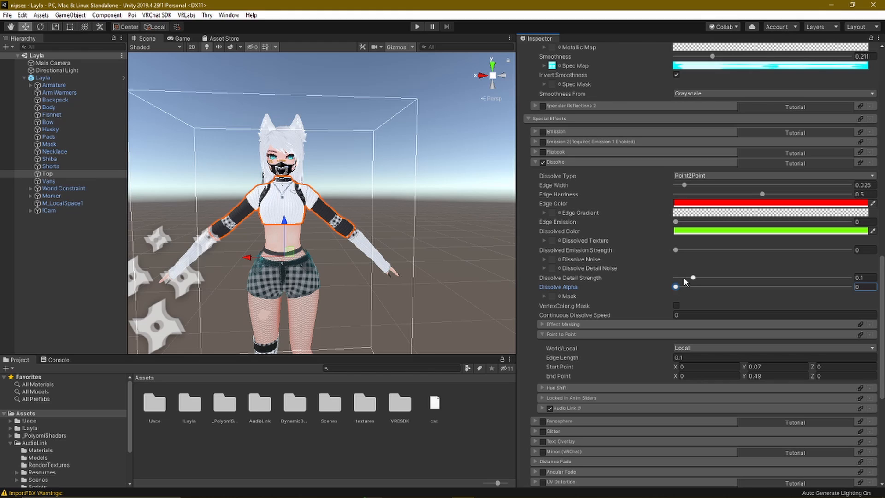
{"action": "left_click_drag", "start_coordinate": [684, 282], "coordinate": [783, 287]}
{"action": "left_click_drag", "start_coordinate": [676, 287], "coordinate": [852, 286]}
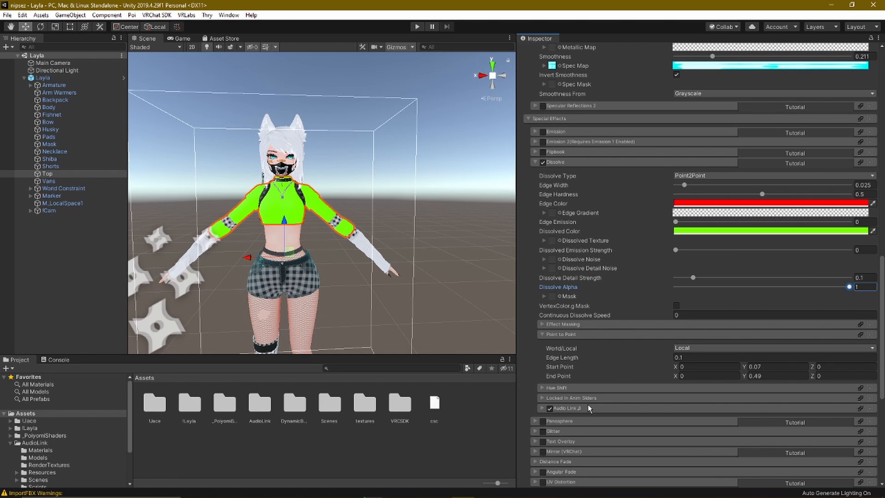
Step: Check the Dissolve Audio Link settings, collapse them and return Dissolve Alpha to 0
{"action": "scroll", "coordinate": [402, 320], "scroll_direction": "up", "scroll_amount": 3}
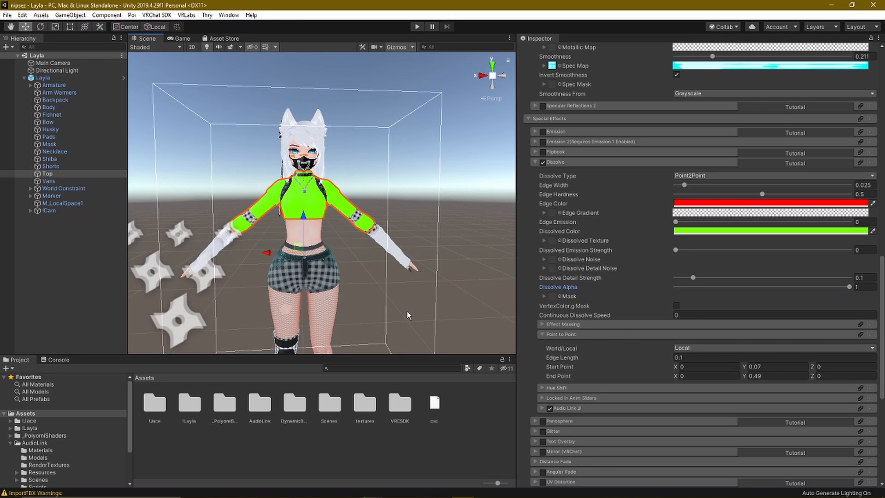
{"action": "left_click", "coordinate": [609, 408]}
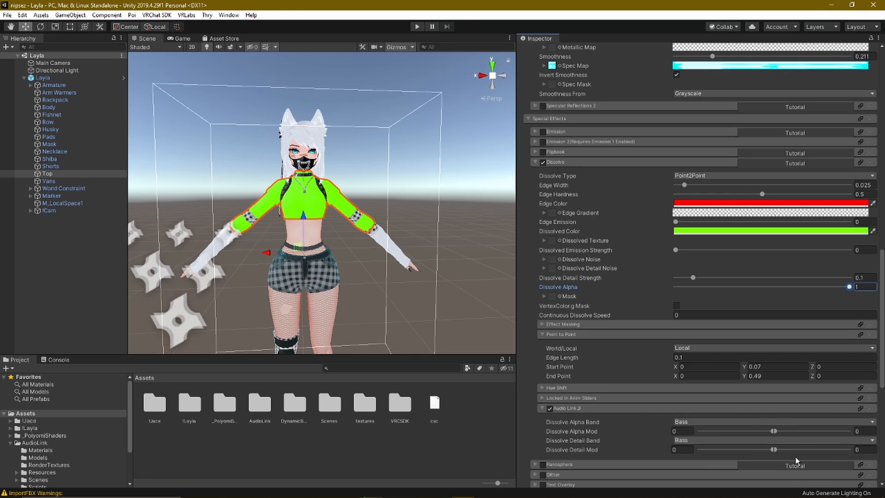
{"action": "left_click", "coordinate": [629, 407]}
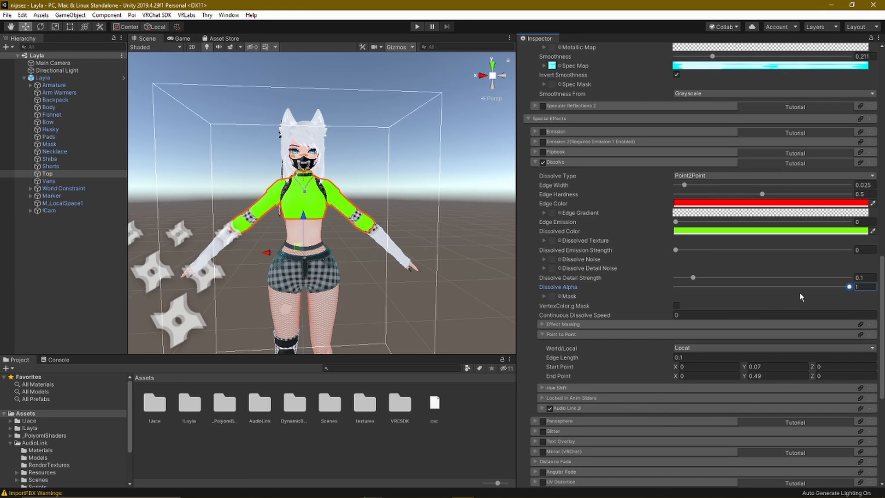
{"action": "left_click_drag", "start_coordinate": [838, 287], "coordinate": [627, 283]}
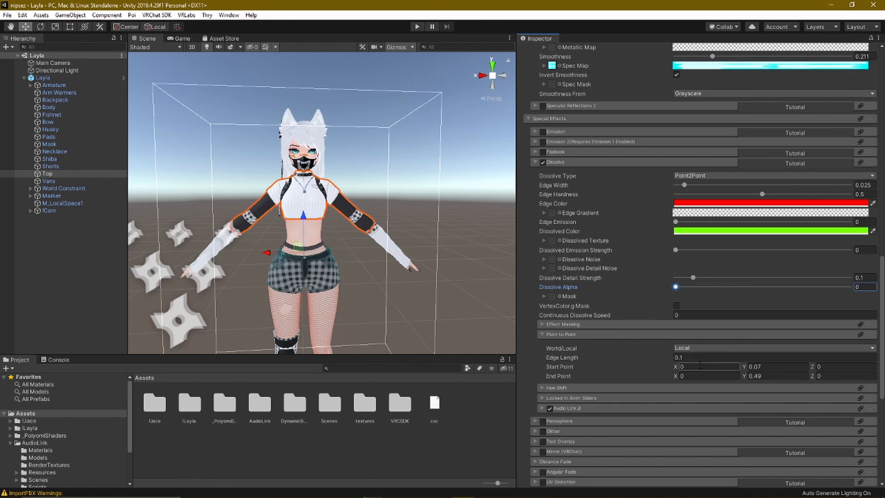
Step: Set the Dissolve Audio Link ranges of Dissolve Alpha Mod and Dissolve Detail Mod to about 0.13 minimum and 1 maximum
{"action": "left_click", "coordinate": [585, 409]}
{"action": "scroll", "coordinate": [585, 410], "scroll_direction": "down", "scroll_amount": 3}
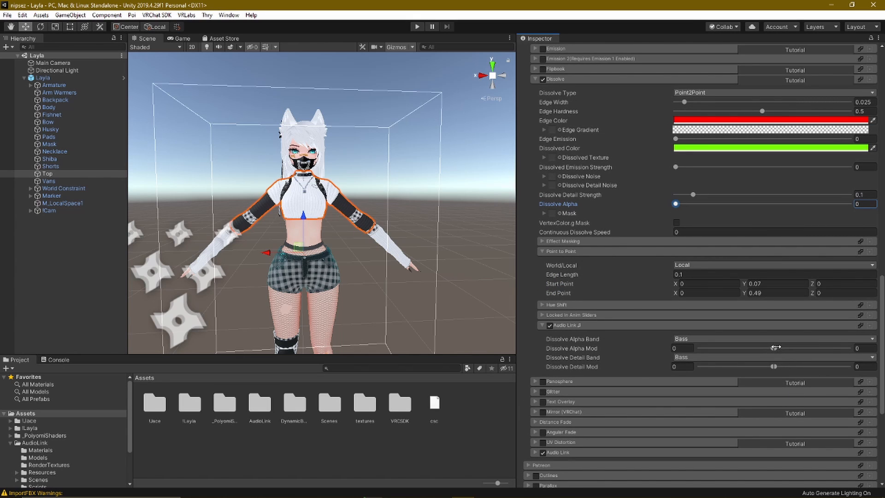
{"action": "left_click_drag", "start_coordinate": [776, 347], "coordinate": [782, 368]}
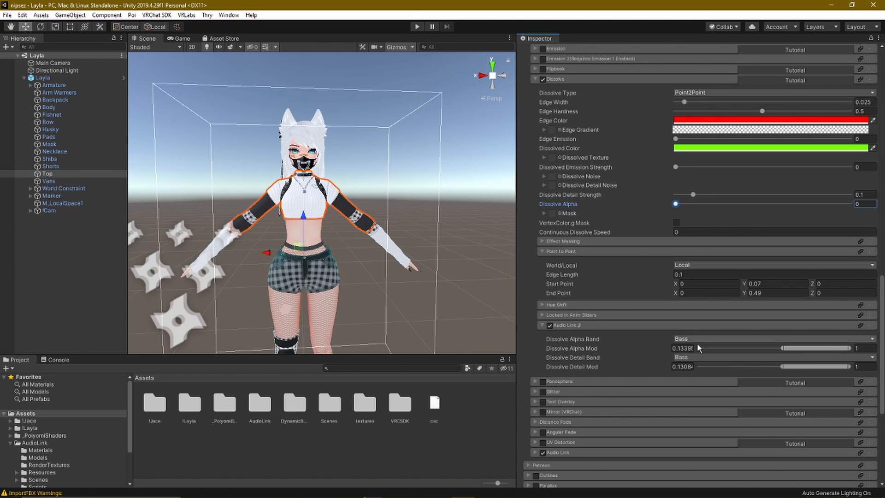
Step: Raise Dissolve Alpha to about 0.703 so most of the top is dissolved
{"action": "scroll", "coordinate": [707, 358], "scroll_direction": "up", "scroll_amount": 3}
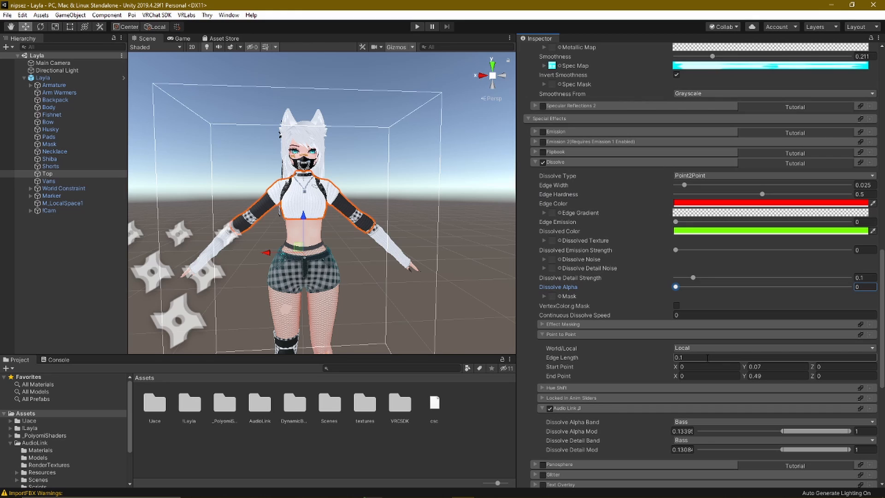
{"action": "scroll", "coordinate": [708, 356], "scroll_direction": "up", "scroll_amount": 3}
{"action": "scroll", "coordinate": [708, 356], "scroll_direction": "down", "scroll_amount": 3}
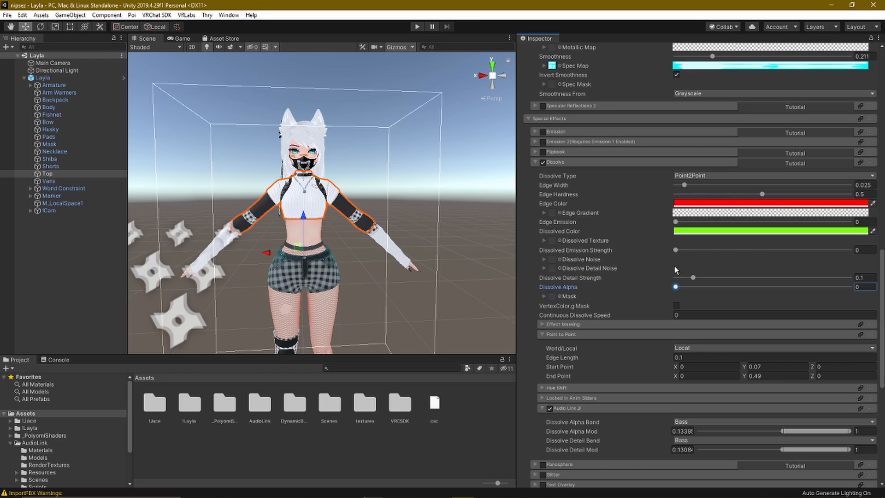
{"action": "left_click_drag", "start_coordinate": [674, 287], "coordinate": [798, 287]}
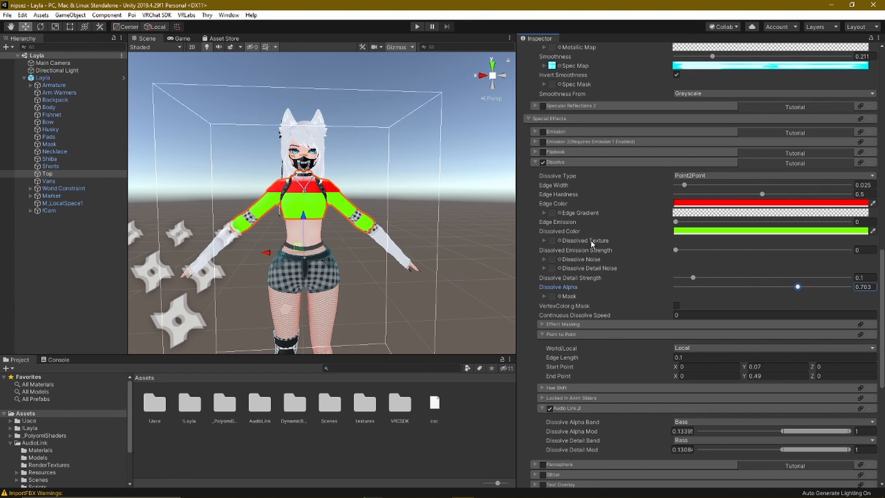
Step: Assign the noise texture T_Noise_No.png (14) as the Dissolved Texture
{"action": "left_click", "coordinate": [559, 240]}
{"action": "left_click_drag", "start_coordinate": [352, 213], "coordinate": [355, 353]}
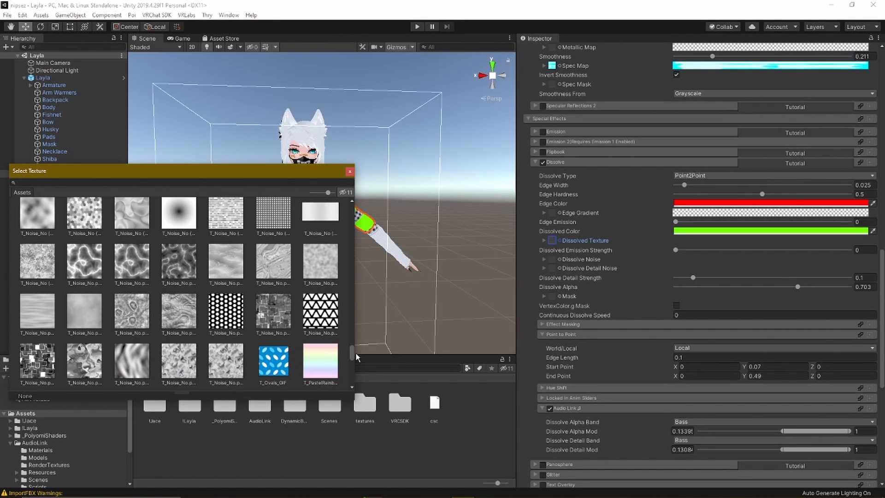
{"action": "left_click", "coordinate": [41, 361]}
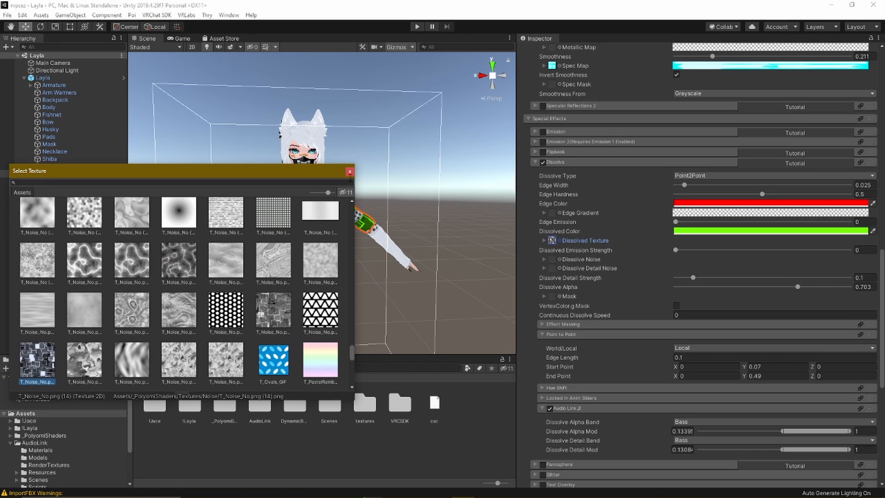
{"action": "left_click", "coordinate": [350, 172]}
Step: Set the Dissolved Texture's tiling to 5 in both X and Y
{"action": "scroll", "coordinate": [312, 221], "scroll_direction": "up", "scroll_amount": 3}
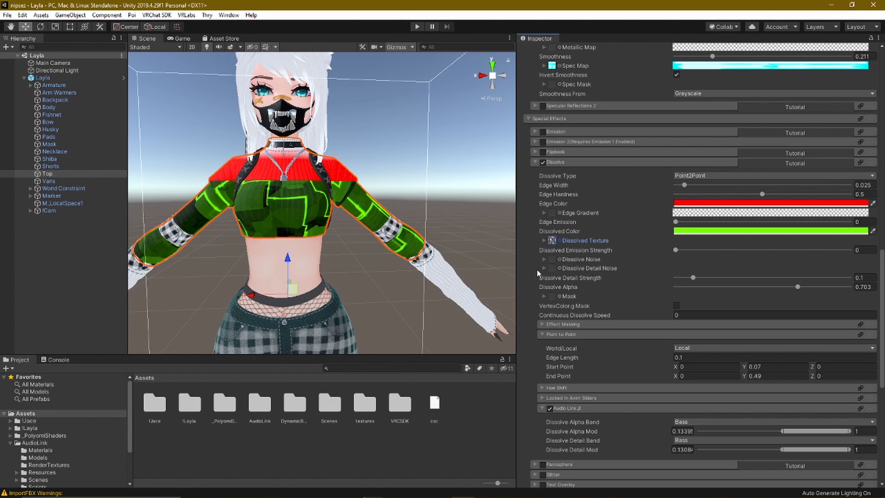
{"action": "left_click", "coordinate": [543, 240]}
{"action": "left_click", "coordinate": [690, 250]}
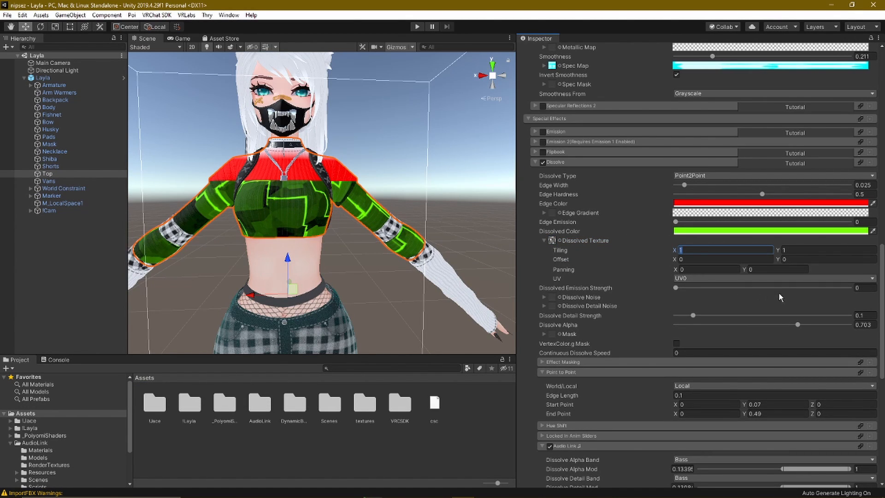
{"action": "type", "text": "5"}
{"action": "left_click", "coordinate": [806, 250]}
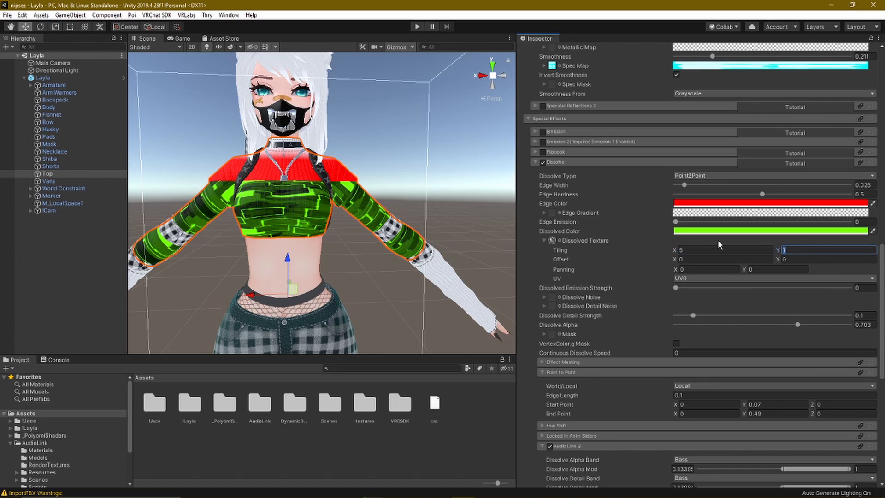
{"action": "type", "text": "5"}
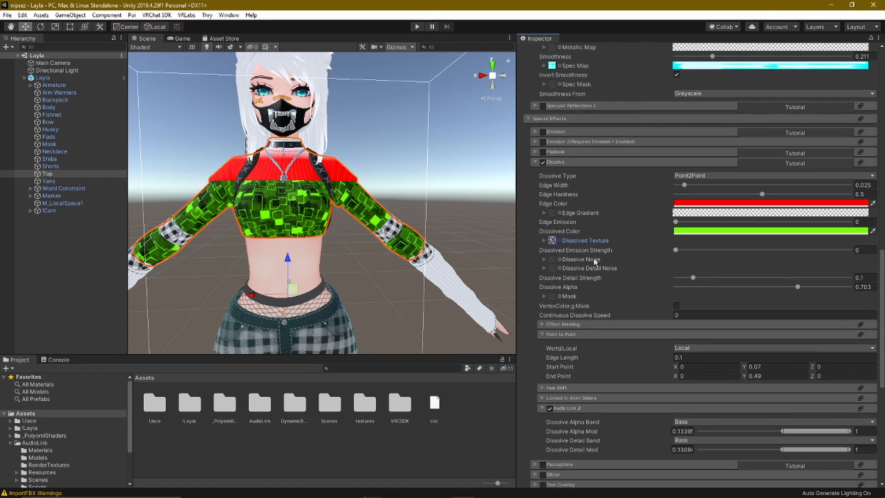
Step: Set the Dissolved Texture's panning to 1 in both X and Y
{"action": "left_click", "coordinate": [592, 241]}
{"action": "left_click", "coordinate": [704, 270]}
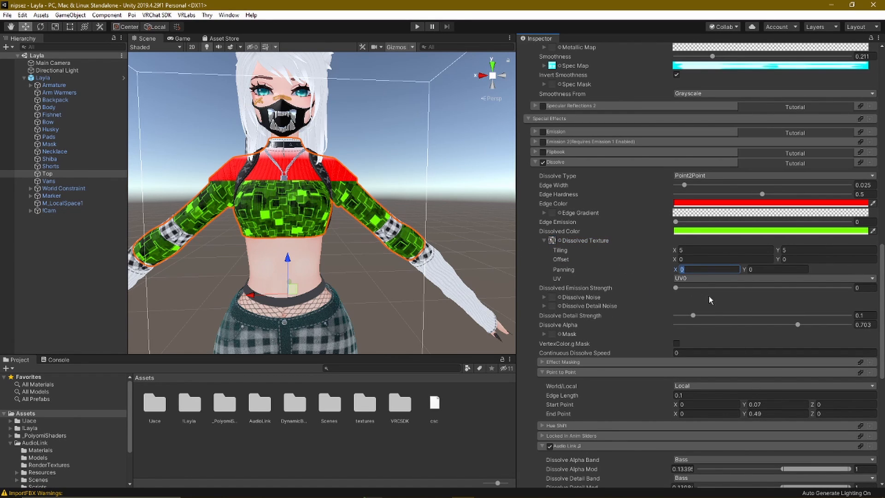
{"action": "type", "text": "1"}
{"action": "key", "text": "Tab"}
{"action": "type", "text": "1"}
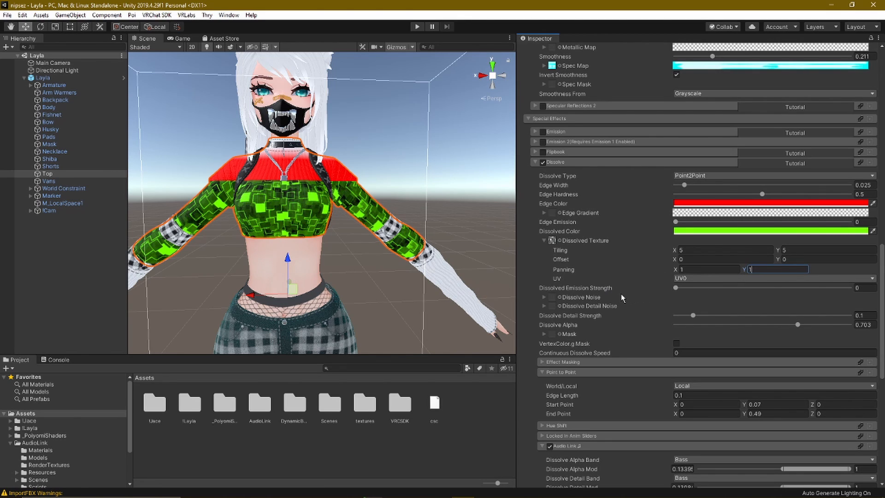
Step: Keep Dissolved Emission Strength at 0 and lower Dissolve Alpha to about 0.541
{"action": "left_click_drag", "start_coordinate": [680, 290], "coordinate": [635, 301]}
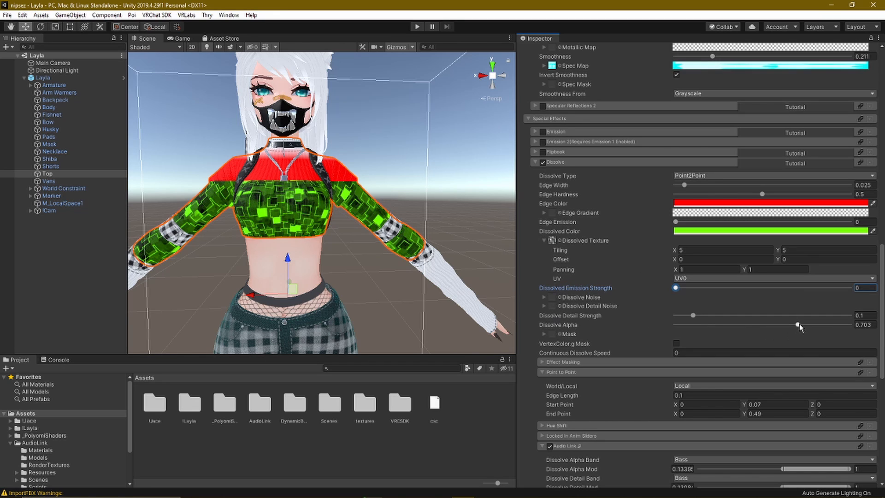
{"action": "left_click_drag", "start_coordinate": [798, 325], "coordinate": [769, 325]}
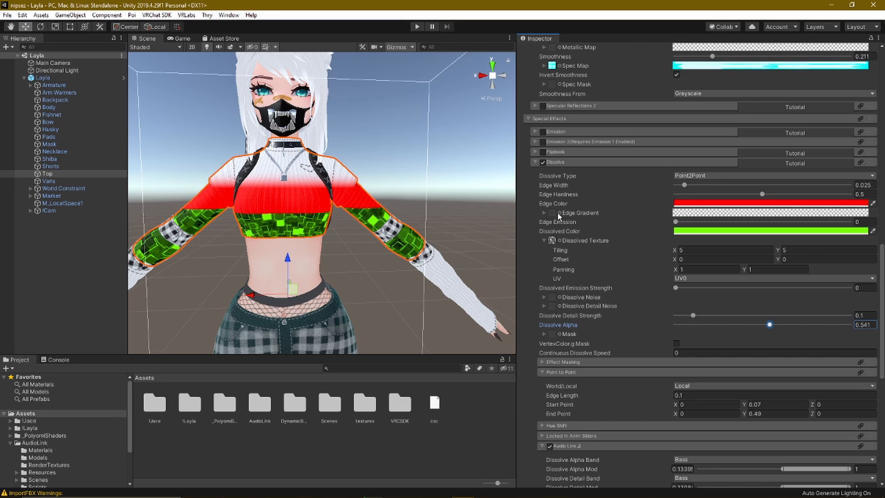
Step: Adjust the dissolve look with Edge Width 0.026, Edge Hardness 0.04, Edge Emission 0.53 and Dissolved Emission Strength 0.64
{"action": "left_click_drag", "start_coordinate": [684, 185], "coordinate": [687, 189]}
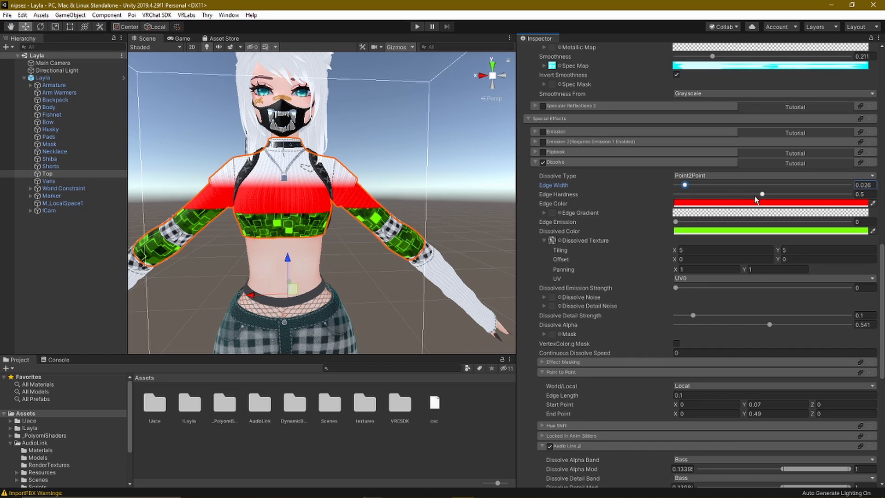
{"action": "left_click_drag", "start_coordinate": [761, 194], "coordinate": [683, 196]}
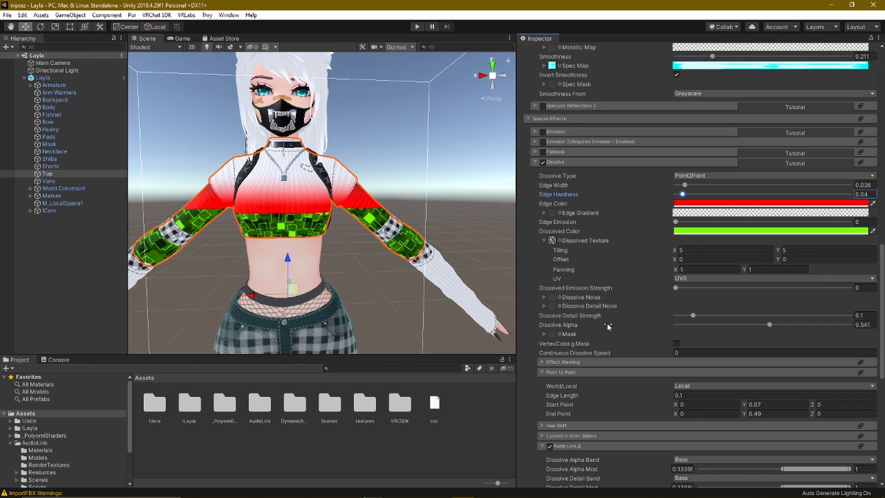
{"action": "left_click_drag", "start_coordinate": [675, 222], "coordinate": [681, 223]}
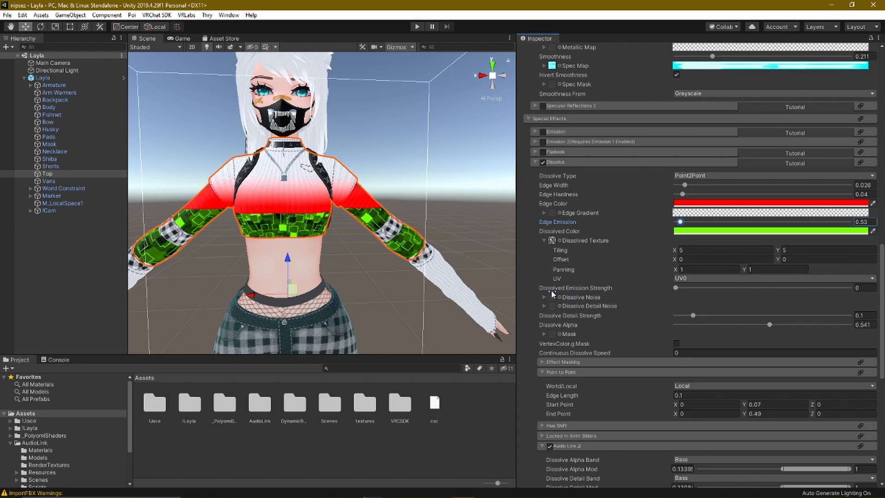
{"action": "left_click_drag", "start_coordinate": [675, 287], "coordinate": [682, 290]}
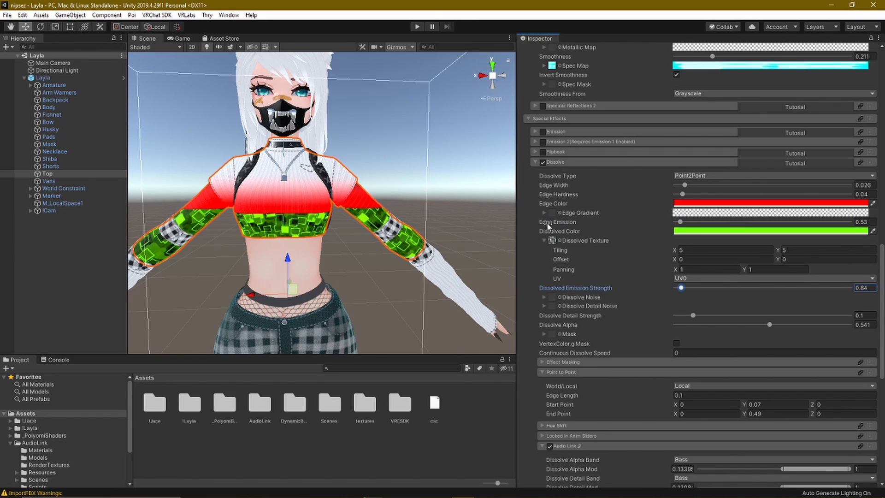
Step: Expand the Dissolve Noise settings, open the texture picker for Dissolve Detail Noise at the noise textures and move it clear of the avatar
{"action": "left_click", "coordinate": [580, 298]}
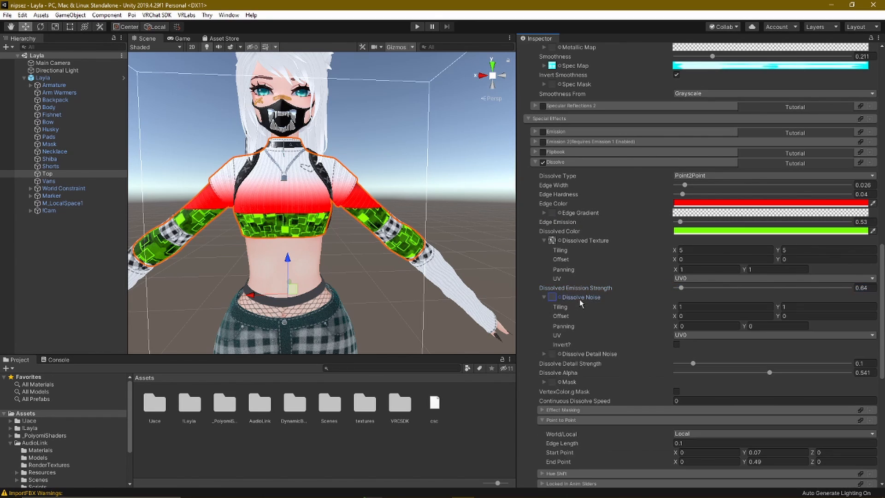
{"action": "left_click", "coordinate": [585, 353]}
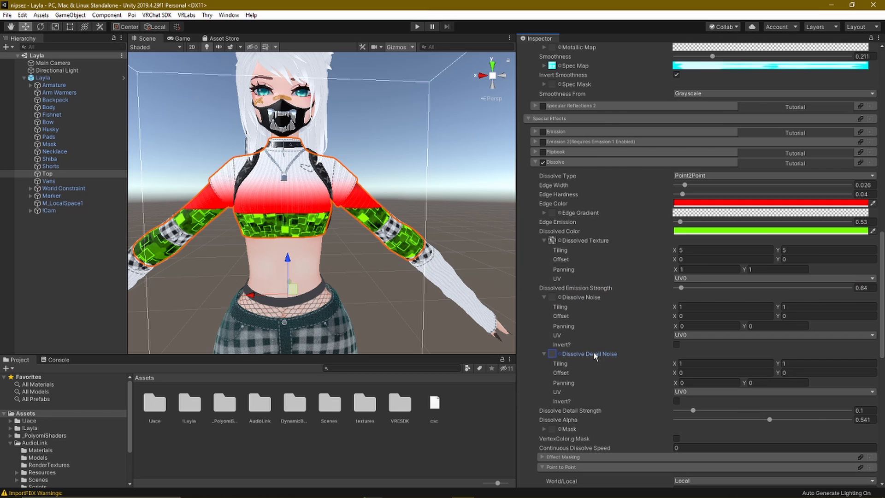
{"action": "scroll", "coordinate": [594, 355], "scroll_direction": "down", "scroll_amount": 6}
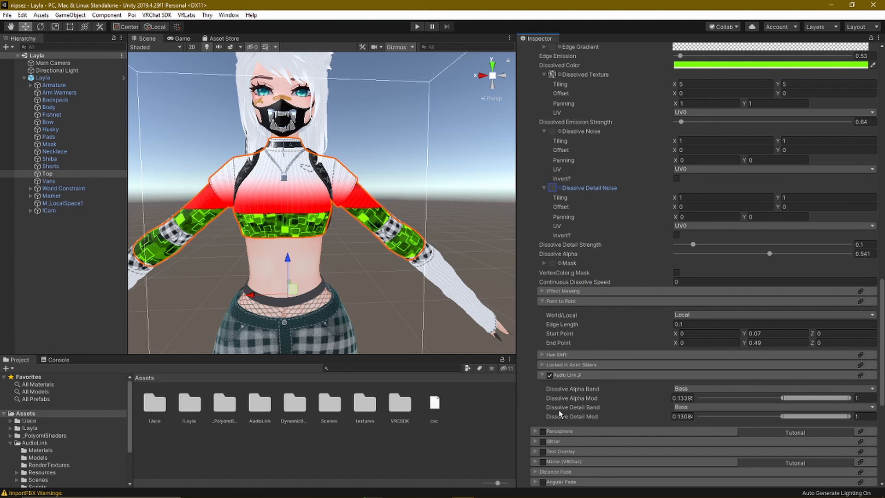
{"action": "scroll", "coordinate": [552, 261], "scroll_direction": "up", "scroll_amount": 3}
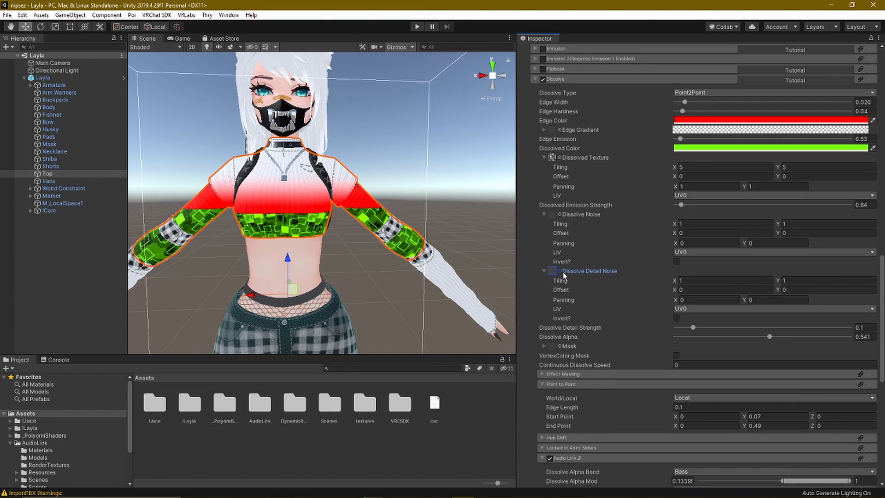
{"action": "left_click", "coordinate": [561, 272]}
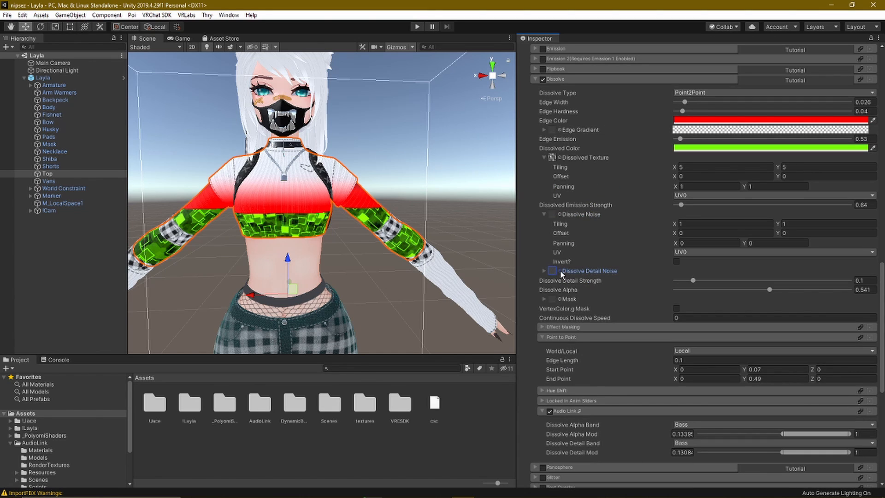
{"action": "left_click", "coordinate": [561, 271]}
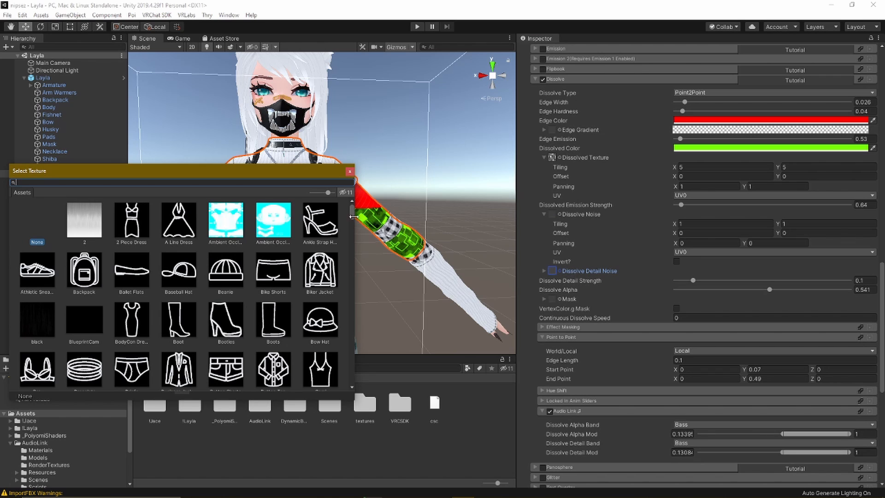
{"action": "left_click_drag", "start_coordinate": [352, 213], "coordinate": [339, 357]}
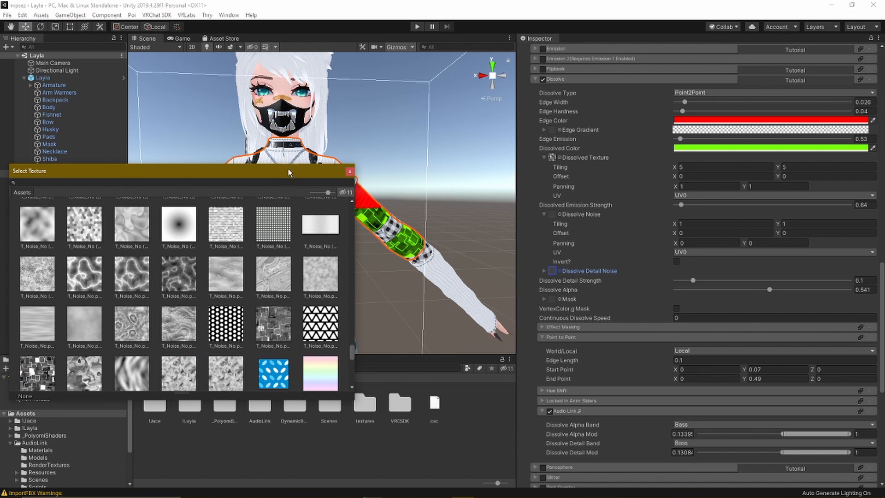
{"action": "left_click_drag", "start_coordinate": [289, 172], "coordinate": [394, 237]}
Step: Try T_Noise_No.png (13), (11), (12), (4) and other noise textures as the Dissolve Detail Noise
{"action": "left_click", "coordinate": [436, 392]}
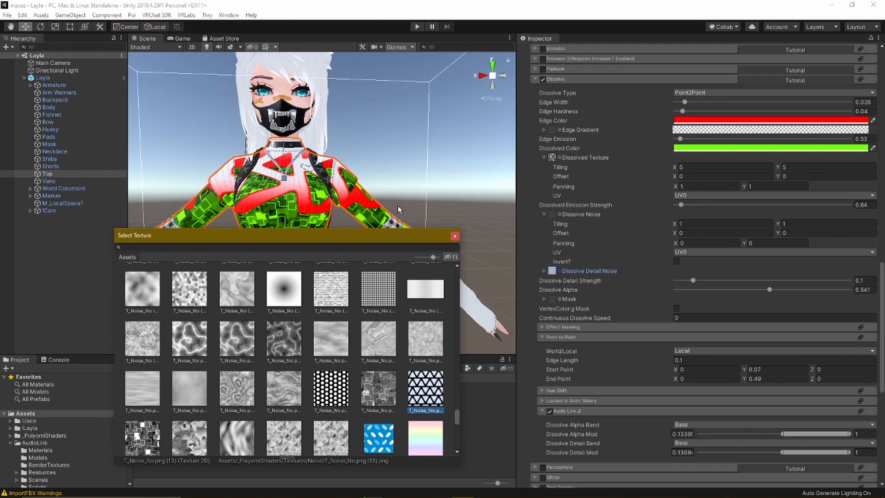
{"action": "left_click", "coordinate": [342, 392]}
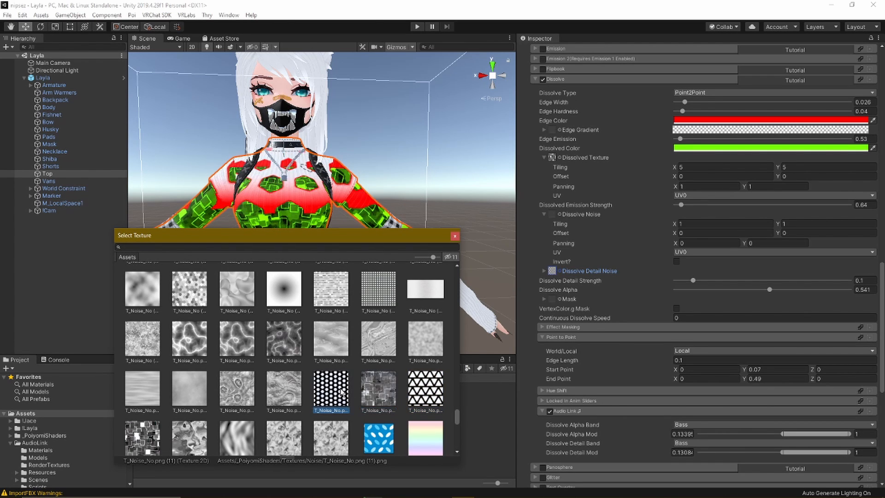
{"action": "left_click", "coordinate": [374, 398]}
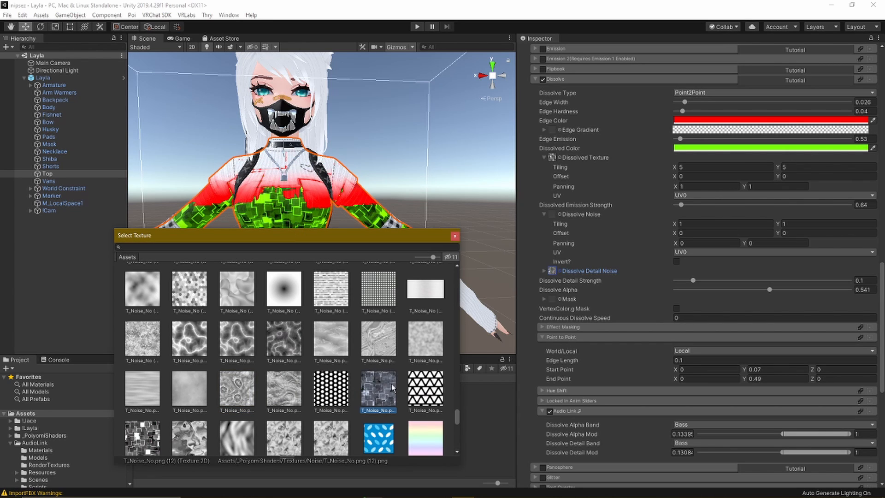
{"action": "scroll", "coordinate": [198, 395], "scroll_direction": "up", "scroll_amount": 1}
{"action": "left_click", "coordinate": [189, 303]}
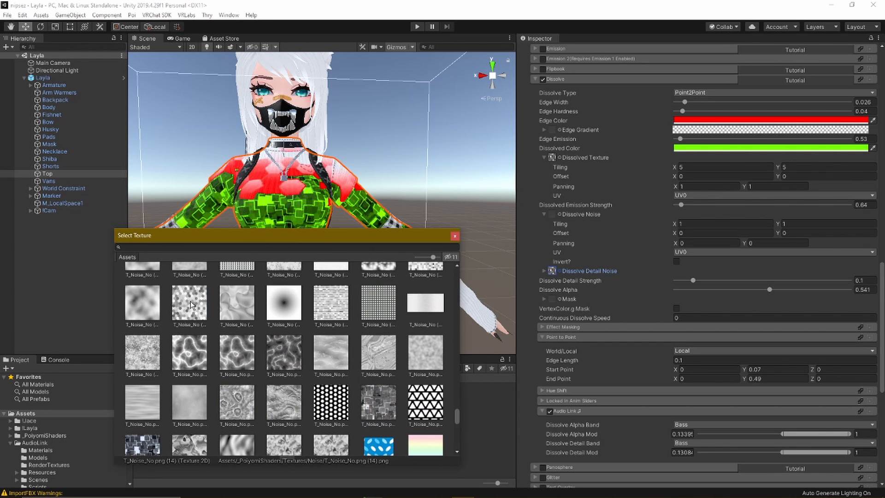
{"action": "left_click", "coordinate": [227, 309]}
{"action": "left_click", "coordinate": [230, 349]}
{"action": "left_click", "coordinate": [178, 359]}
{"action": "left_click", "coordinate": [320, 342]}
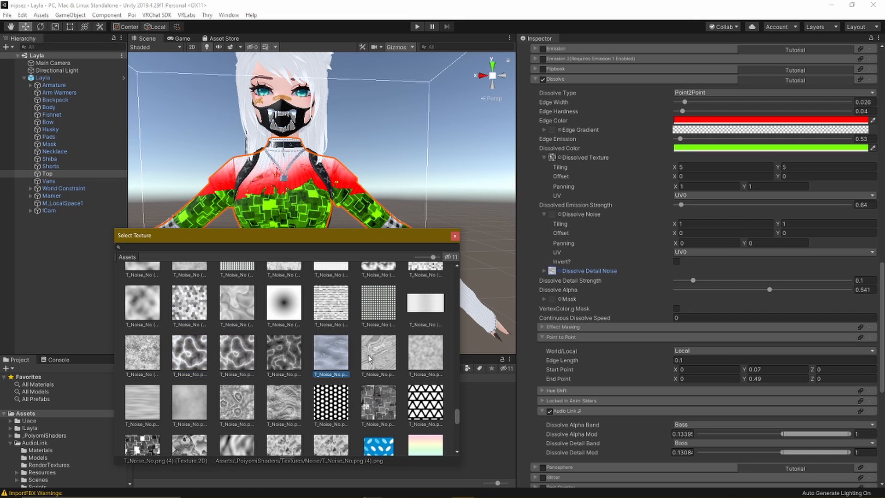
{"action": "left_click", "coordinate": [369, 342]}
Step: Assign T_Noise_No (21) as the Dissolve Detail Noise and set its panning to 1 in both X and Y
{"action": "left_click", "coordinate": [365, 310]}
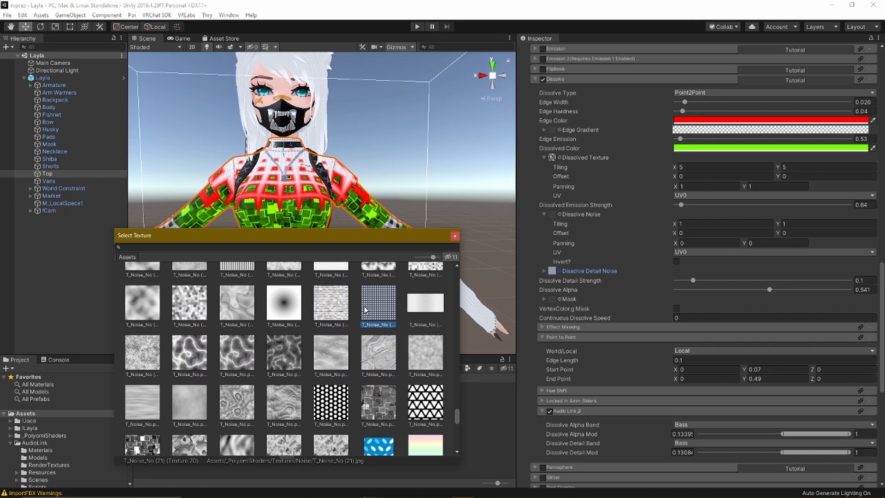
{"action": "left_click", "coordinate": [455, 235]}
{"action": "left_click", "coordinate": [545, 270]}
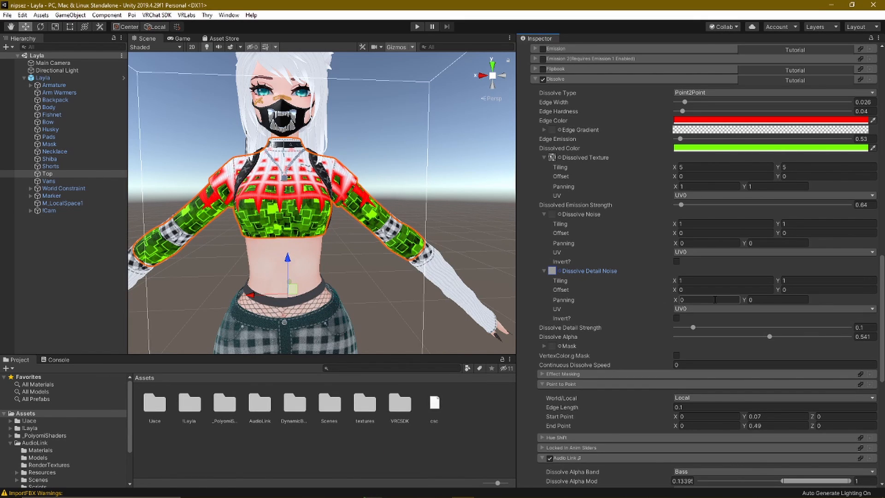
{"action": "left_click", "coordinate": [714, 300]}
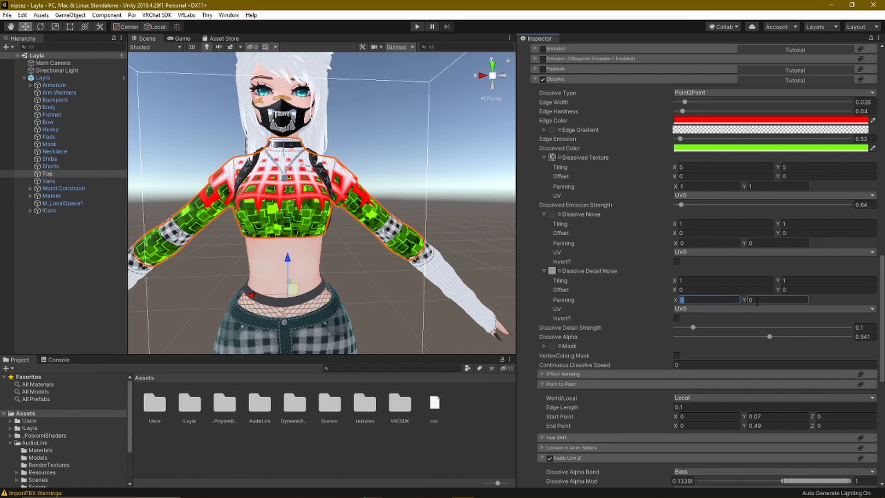
{"action": "type", "text": "1"}
{"action": "left_click", "coordinate": [759, 300]}
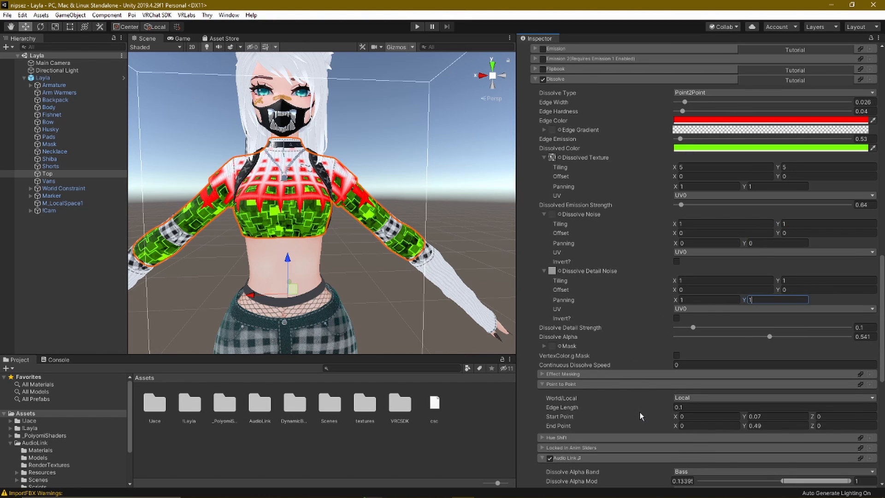
Step: Set the Dissolve Alpha to 0 and the dissolve Edge Hardness to 0.053
{"action": "scroll", "coordinate": [639, 412], "scroll_direction": "down", "scroll_amount": 3}
{"action": "scroll", "coordinate": [640, 412], "scroll_direction": "up", "scroll_amount": 3}
{"action": "left_click_drag", "start_coordinate": [769, 337], "coordinate": [628, 336]}
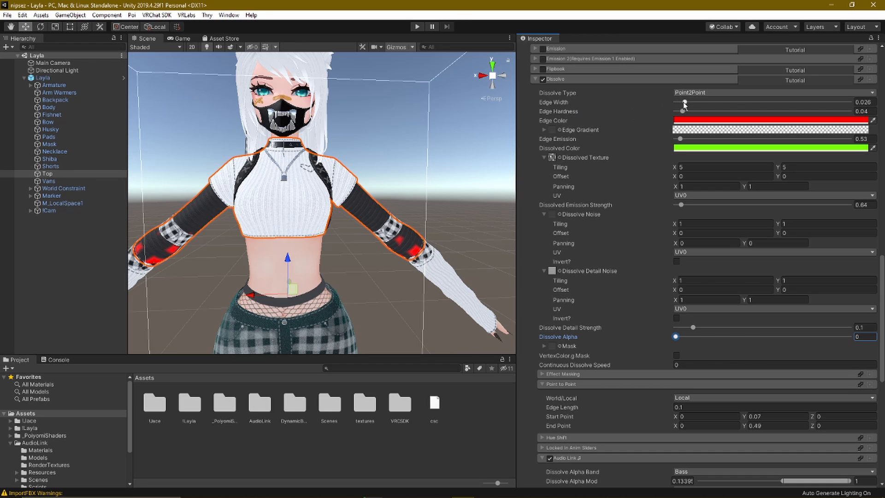
{"action": "mouse_move", "coordinate": [685, 102]}
{"action": "left_mouse_down"}
{"action": "mouse_move", "coordinate": [786, 106]}
{"action": "mouse_move", "coordinate": [685, 111]}
{"action": "left_mouse_up"}
Step: Set the Point to Point Start Point Y to -0.02 and End Point Y to 0.44, testing Dissolve Alpha at 1 and back at 0
{"action": "left_click", "coordinate": [745, 417]}
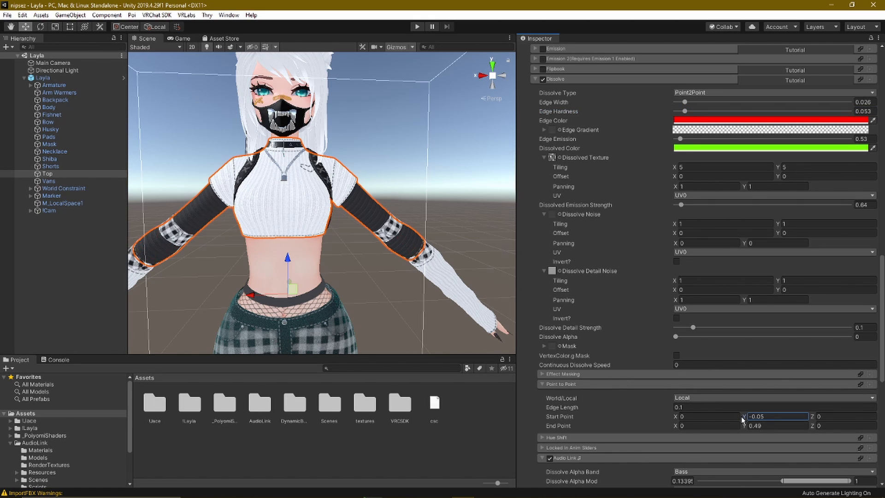
{"action": "left_click_drag", "start_coordinate": [742, 416], "coordinate": [737, 416]}
{"action": "left_click_drag", "start_coordinate": [690, 337], "coordinate": [850, 339]}
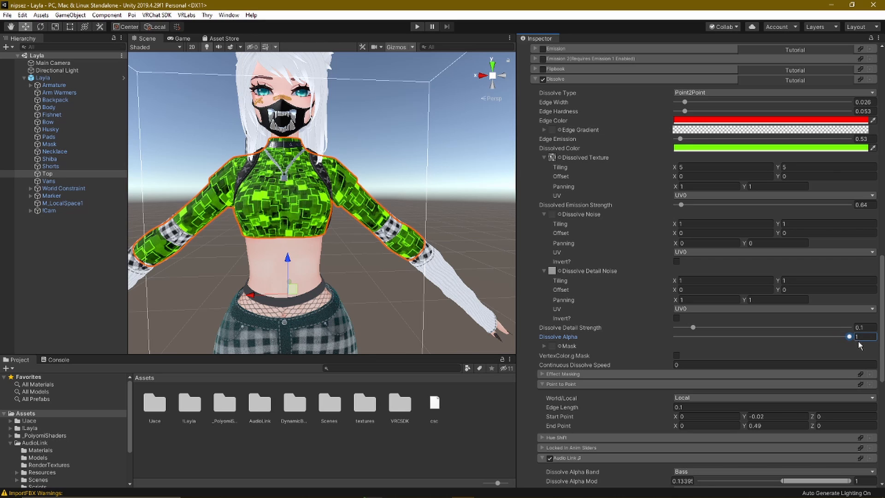
{"action": "left_click", "coordinate": [744, 427]}
{"action": "left_click_drag", "start_coordinate": [741, 427], "coordinate": [741, 425]}
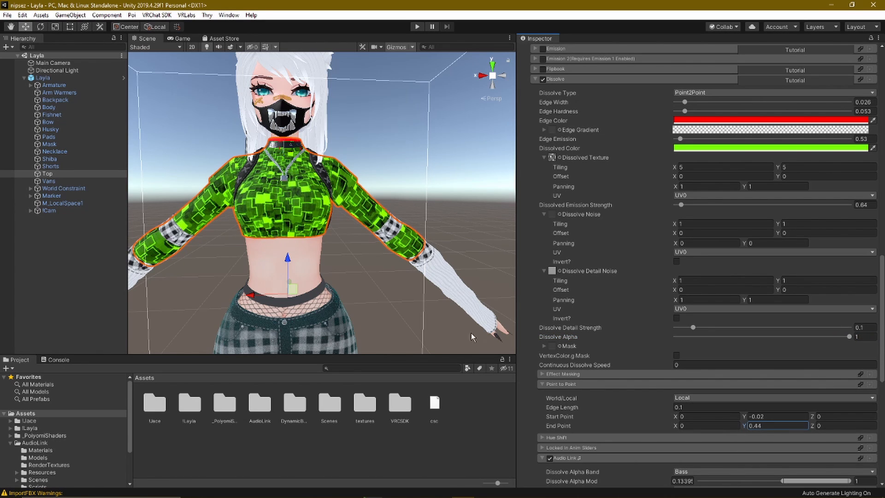
{"action": "left_click_drag", "start_coordinate": [834, 335], "coordinate": [388, 367]}
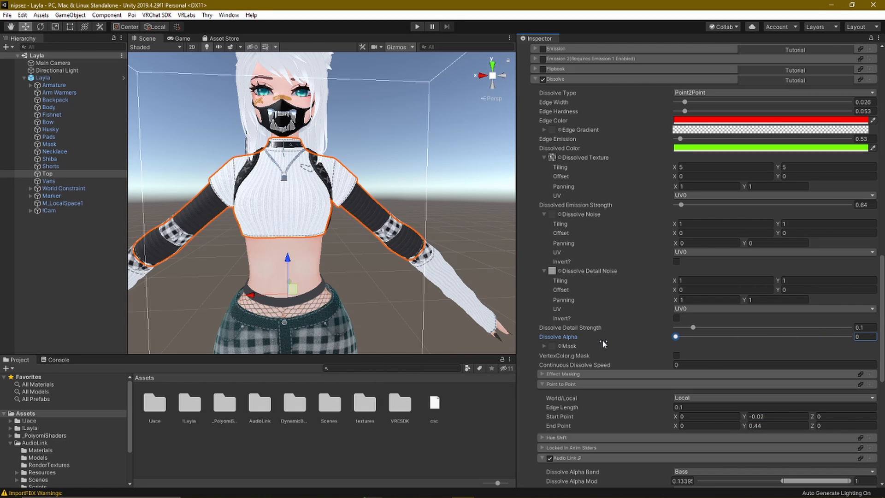
Step: Reselect the avatar's Top mesh in the scene and return to the Dissolve settings of its material
{"action": "left_click", "coordinate": [470, 419]}
{"action": "left_click", "coordinate": [267, 240]}
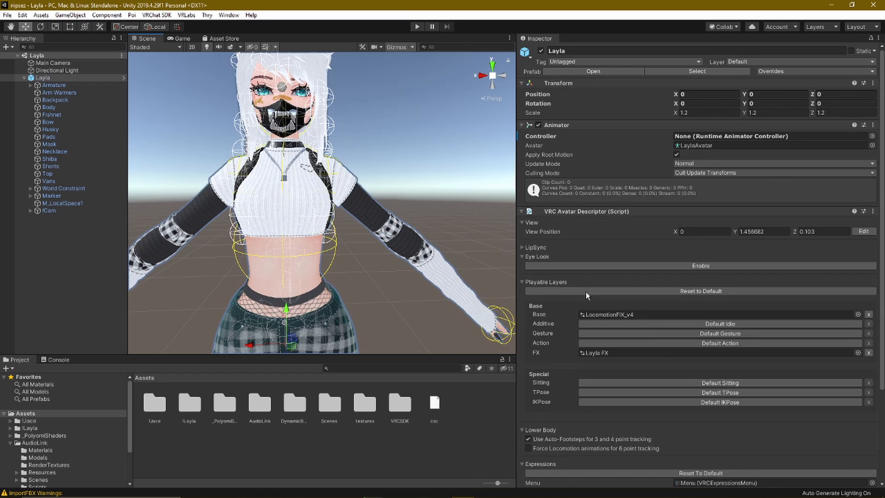
{"action": "left_click", "coordinate": [353, 235]}
{"action": "scroll", "coordinate": [668, 353], "scroll_direction": "down", "scroll_amount": 15}
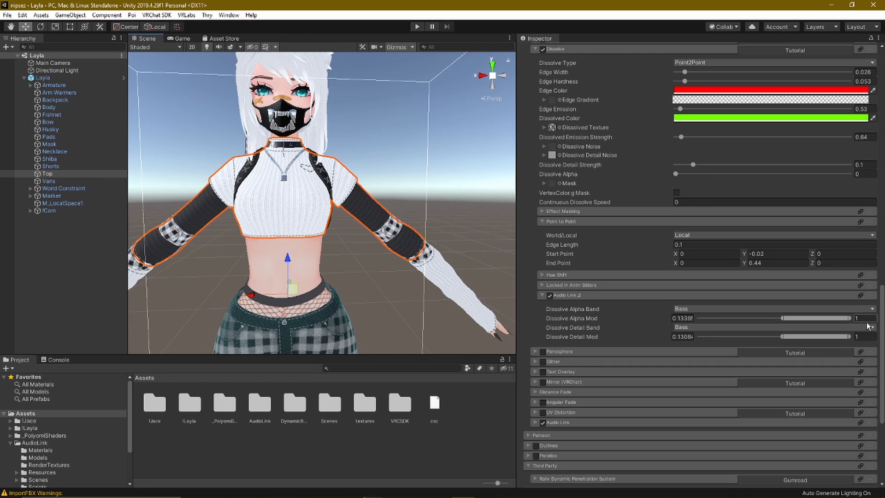
{"action": "scroll", "coordinate": [748, 344], "scroll_direction": "up", "scroll_amount": 3}
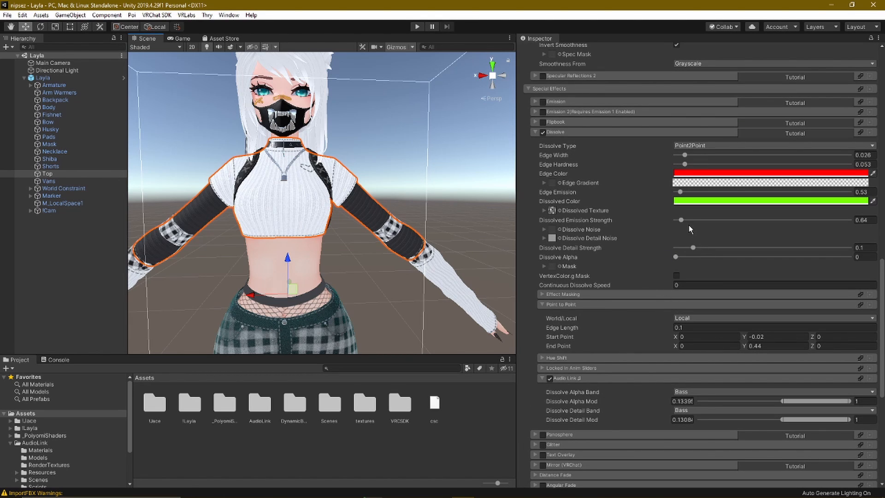
Step: Try Dissolve Alpha at 0.692 and 0.403 with the Dissolve Detail Strength at 0
{"action": "left_click_drag", "start_coordinate": [676, 256], "coordinate": [796, 257]}
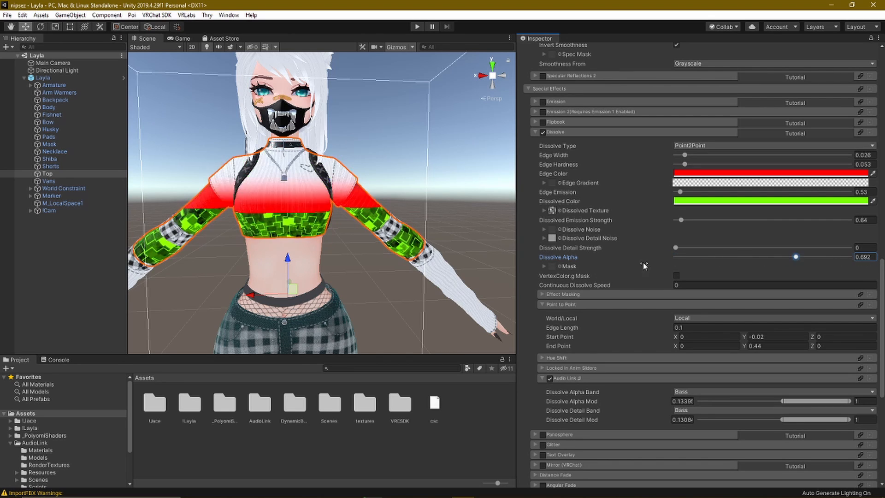
{"action": "left_click", "coordinate": [746, 257]}
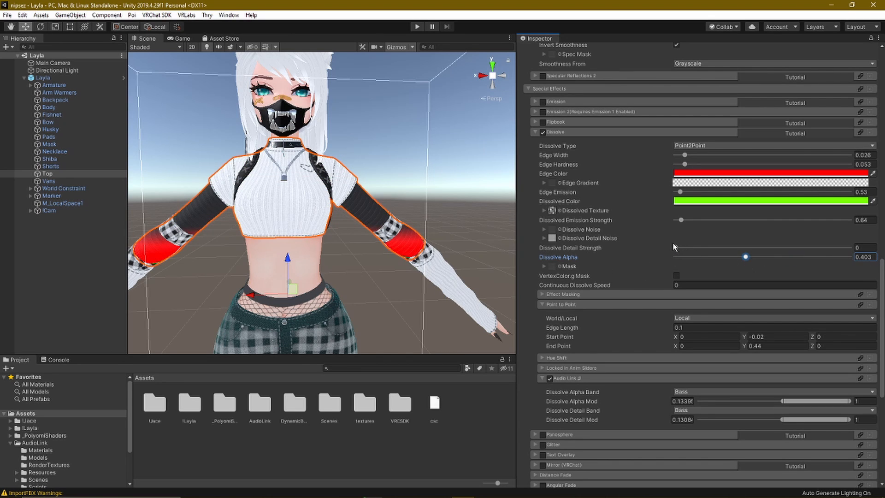
{"action": "left_click_drag", "start_coordinate": [673, 247], "coordinate": [653, 254]}
Step: Try Treble as the Dissolve Alpha Band with a negative Dissolve Alpha Mod range, and restore the Bass band and positive range
{"action": "left_click", "coordinate": [707, 390]}
{"action": "left_click", "coordinate": [693, 433]}
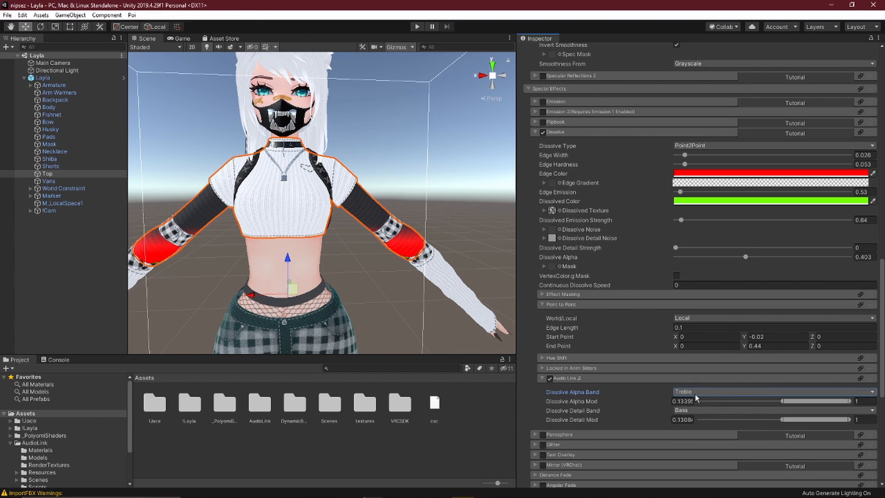
{"action": "left_click", "coordinate": [701, 400]}
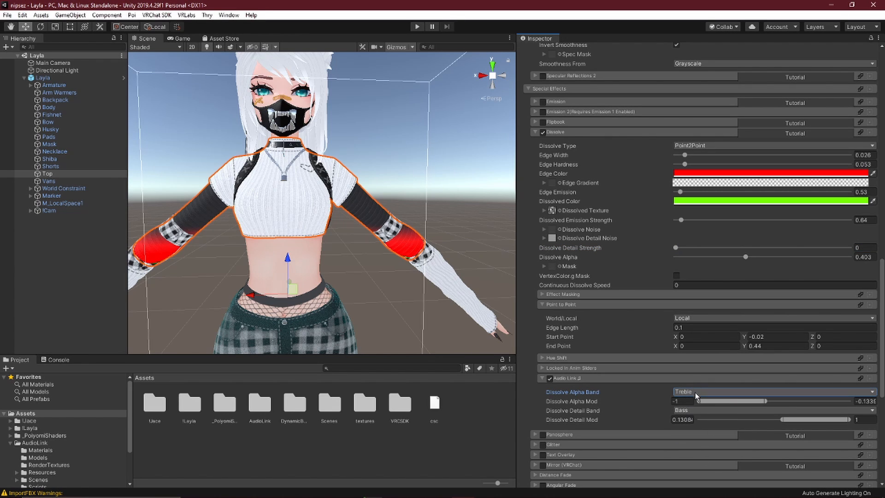
{"action": "left_click_drag", "start_coordinate": [738, 401], "coordinate": [844, 402]}
{"action": "left_click", "coordinate": [769, 391]}
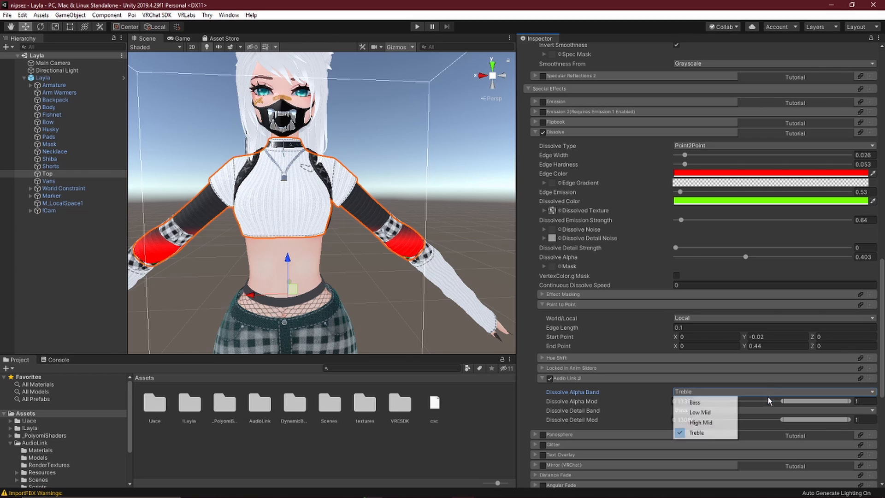
{"action": "left_click", "coordinate": [701, 403]}
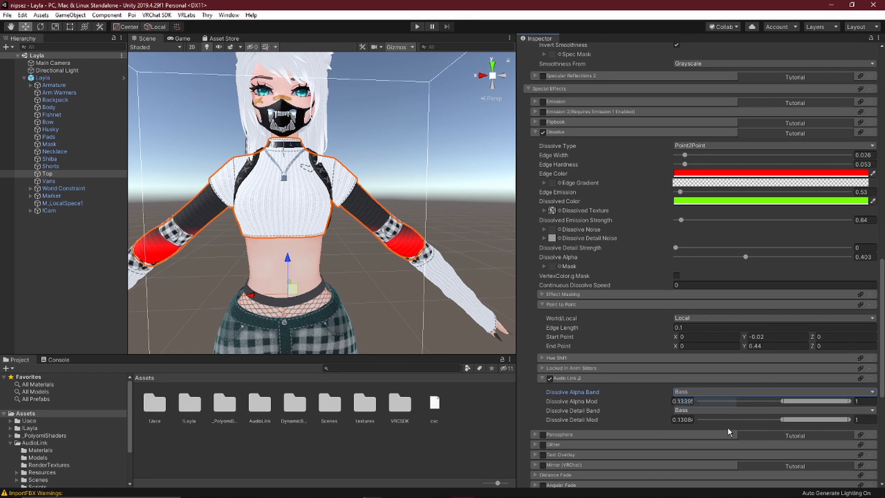
Step: Set the Dissolve Detail Band to Treble and the Dissolve Detail Strength to 0.135, leaving Dissolve Alpha at 0 after sweeping it
{"action": "left_click", "coordinate": [703, 410]}
{"action": "left_click", "coordinate": [702, 453]}
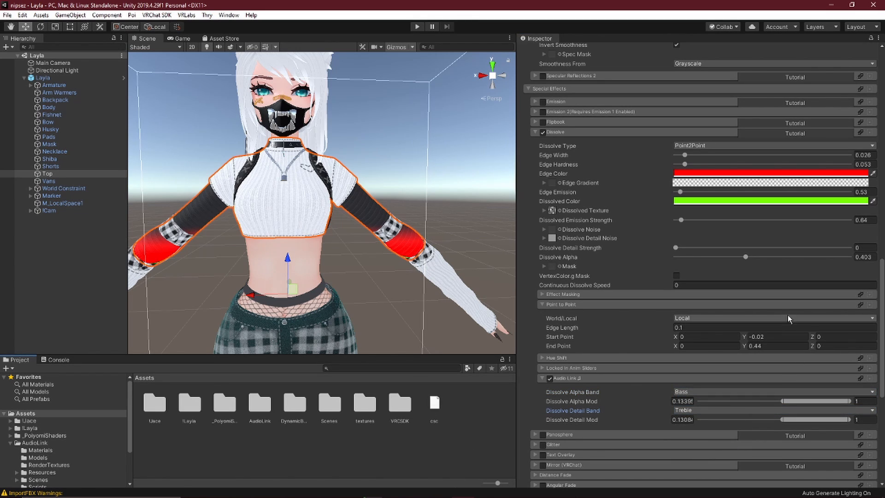
{"action": "left_click_drag", "start_coordinate": [746, 257], "coordinate": [576, 248]}
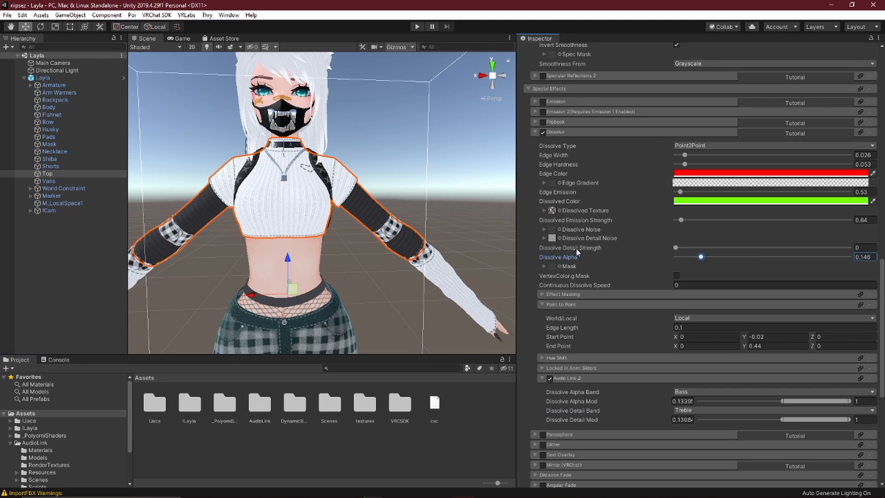
{"action": "left_click_drag", "start_coordinate": [681, 259], "coordinate": [839, 256]}
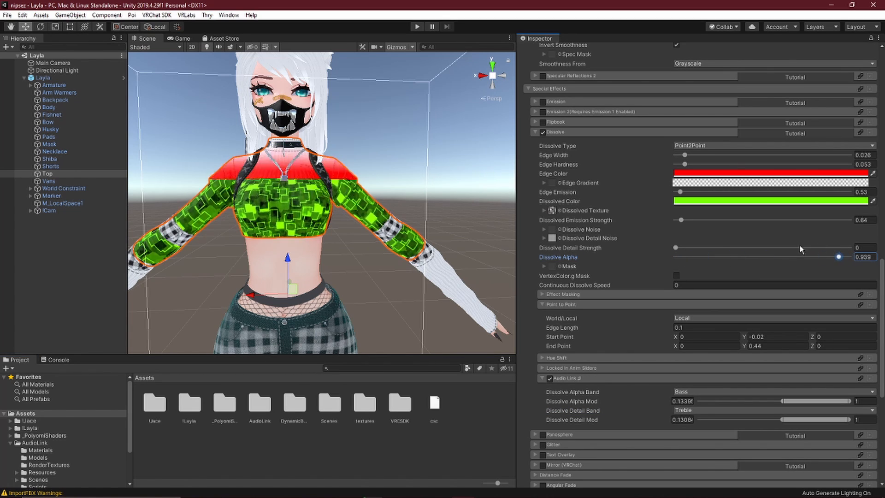
{"action": "left_click", "coordinate": [783, 256]}
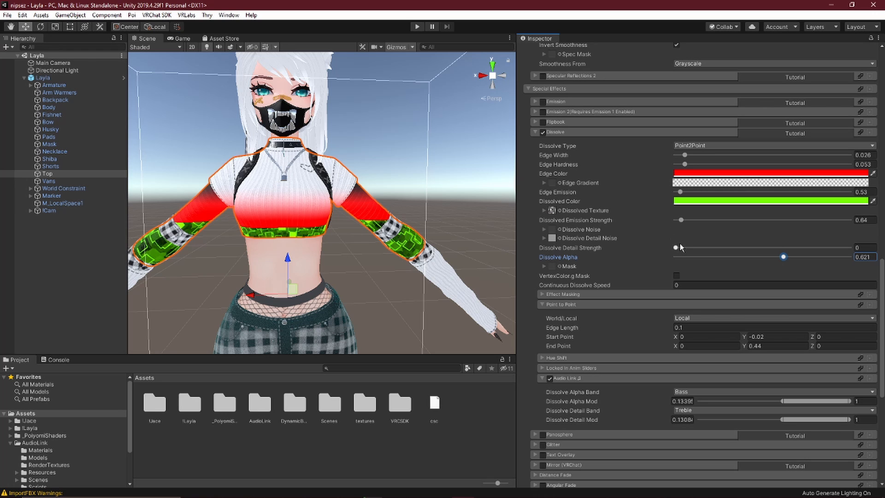
{"action": "left_click_drag", "start_coordinate": [680, 247], "coordinate": [698, 251]}
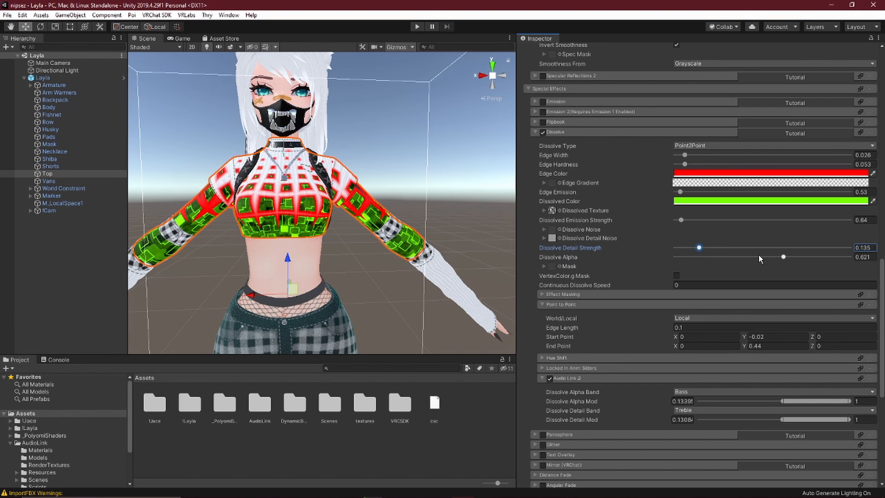
{"action": "left_click_drag", "start_coordinate": [759, 257], "coordinate": [672, 256]}
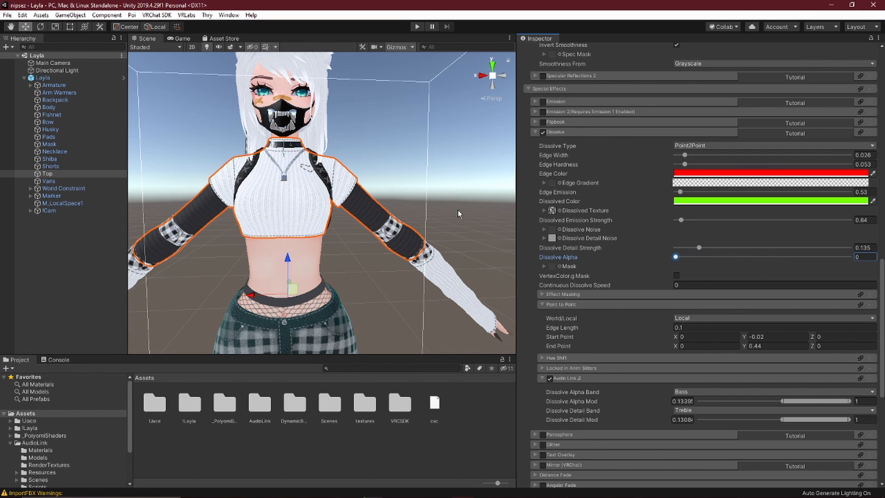
Step: Deselect the Top, browse the Upackages folder for a custom package to import, and close the dialog without importing
{"action": "left_click", "coordinate": [491, 216]}
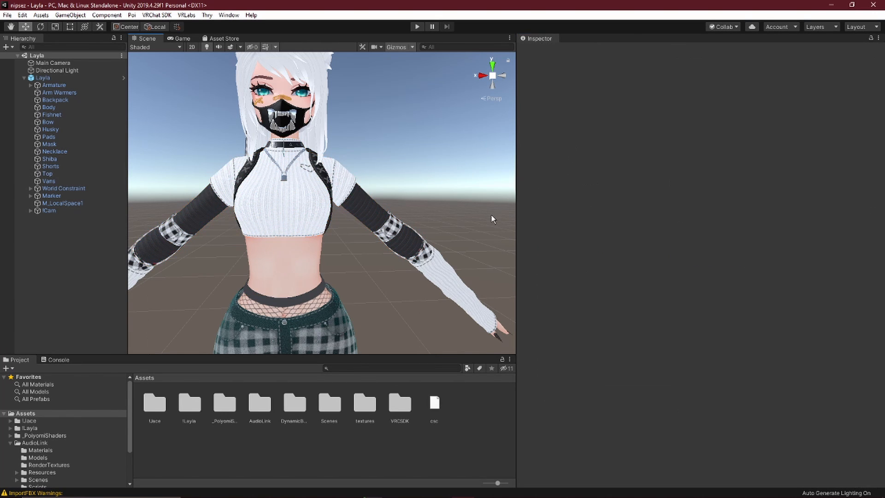
{"action": "mouse_move", "coordinate": [362, 237]}
{"action": "middle_mouse_down"}
{"action": "mouse_move", "coordinate": [377, 245]}
{"action": "mouse_move", "coordinate": [364, 239]}
{"action": "middle_mouse_up"}
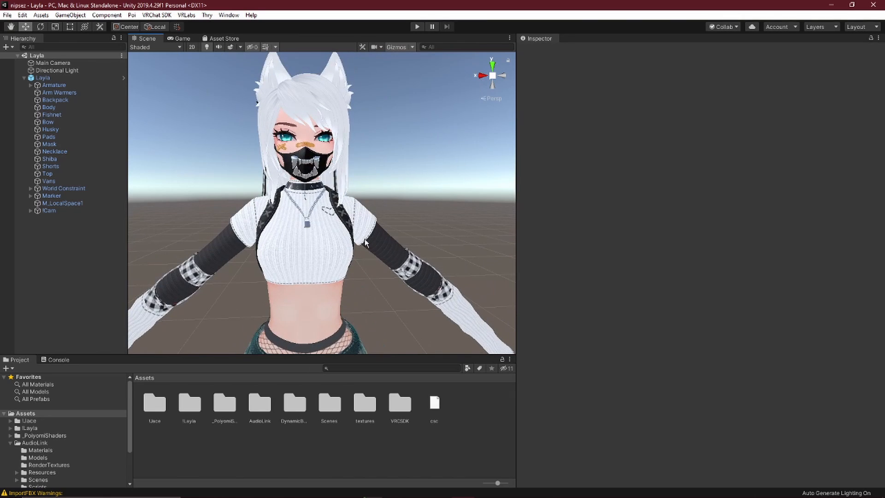
{"action": "left_click", "coordinate": [41, 15]}
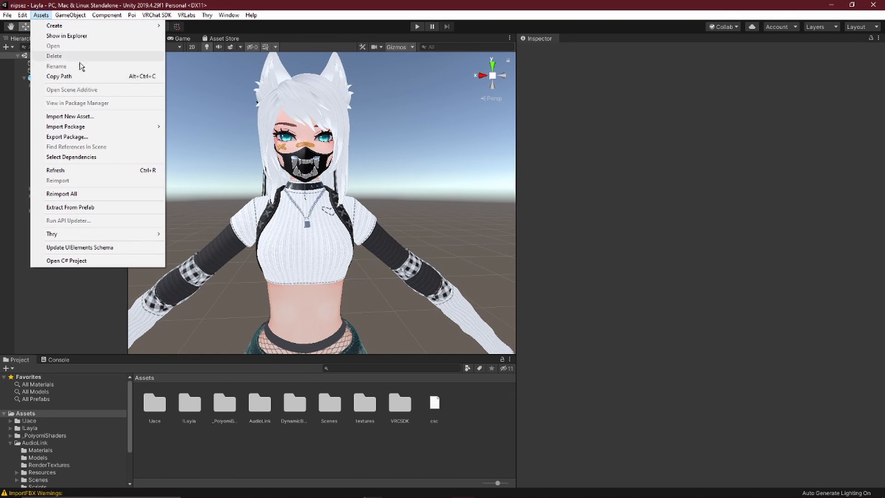
{"action": "mouse_move", "coordinate": [165, 128]}
{"action": "left_click", "coordinate": [199, 126]}
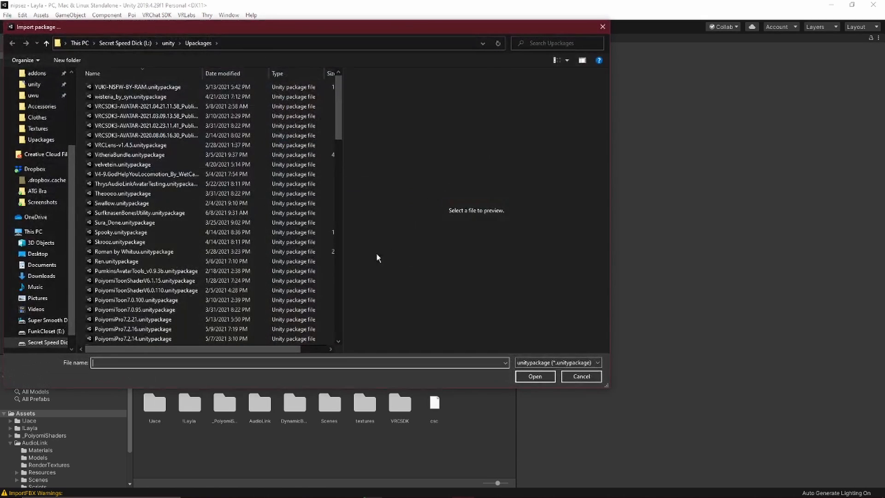
{"action": "scroll", "coordinate": [187, 256], "scroll_direction": "down", "scroll_amount": 14}
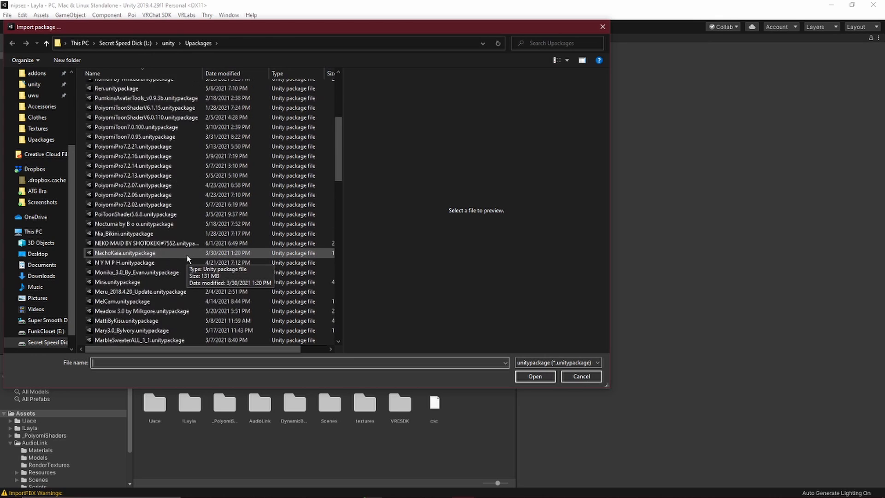
{"action": "scroll", "coordinate": [222, 253], "scroll_direction": "up", "scroll_amount": 13}
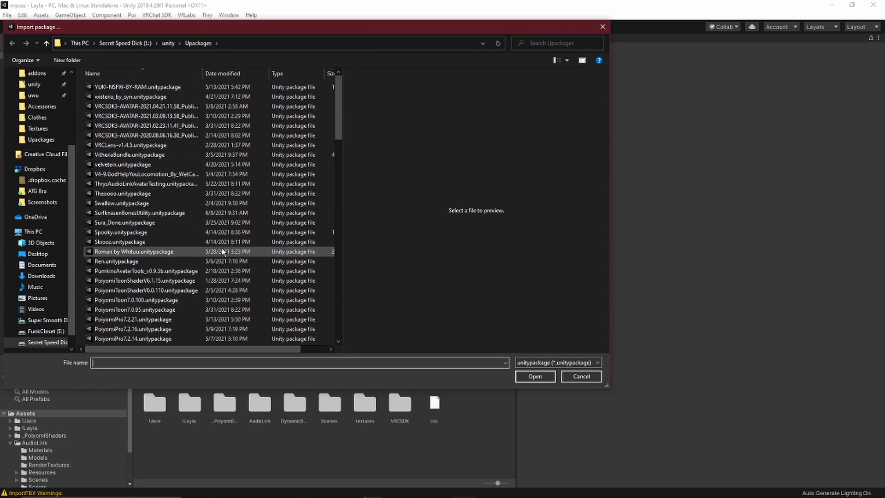
{"action": "left_click", "coordinate": [602, 26]}
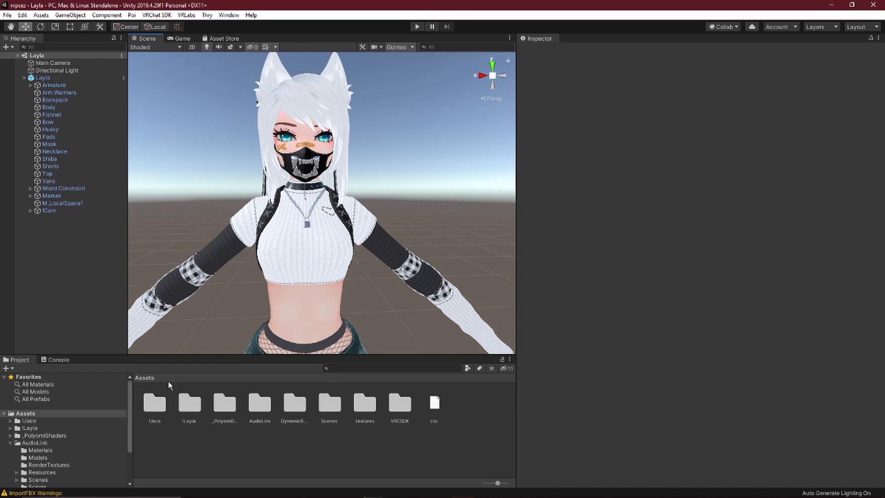
Step: Open the AudioLink folder in the project's assets and look through its contents
{"action": "double_click", "coordinate": [258, 409]}
{"action": "left_click", "coordinate": [144, 377]}
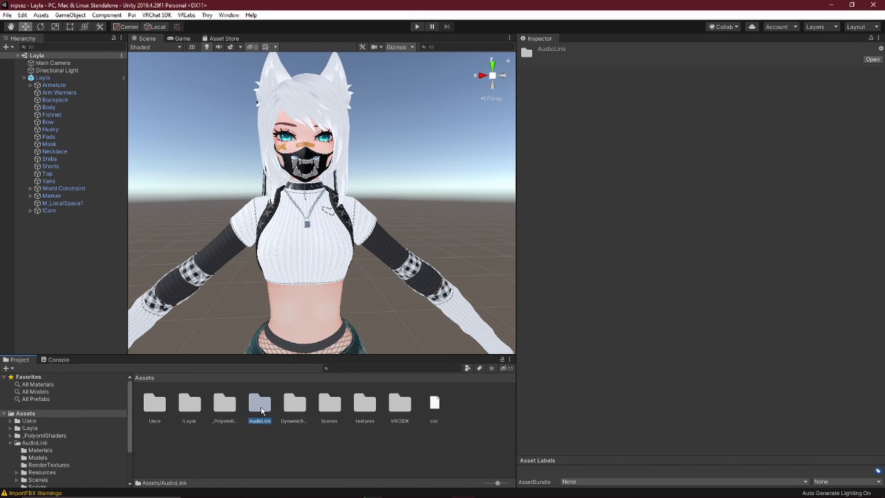
{"action": "double_click", "coordinate": [255, 405]}
{"action": "scroll", "coordinate": [369, 421], "scroll_direction": "down", "scroll_amount": 2}
{"action": "scroll", "coordinate": [440, 419], "scroll_direction": "up", "scroll_amount": 2}
Step: Inspect the AudioLink, AudioLinkAvatar and AudioLinkController prefabs in the AudioLink folder
{"action": "left_click", "coordinate": [449, 405]}
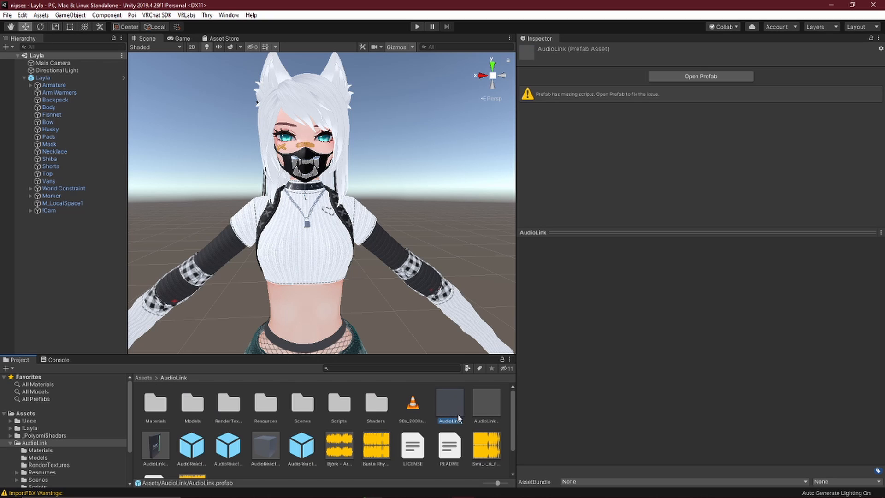
{"action": "left_click", "coordinate": [478, 416]}
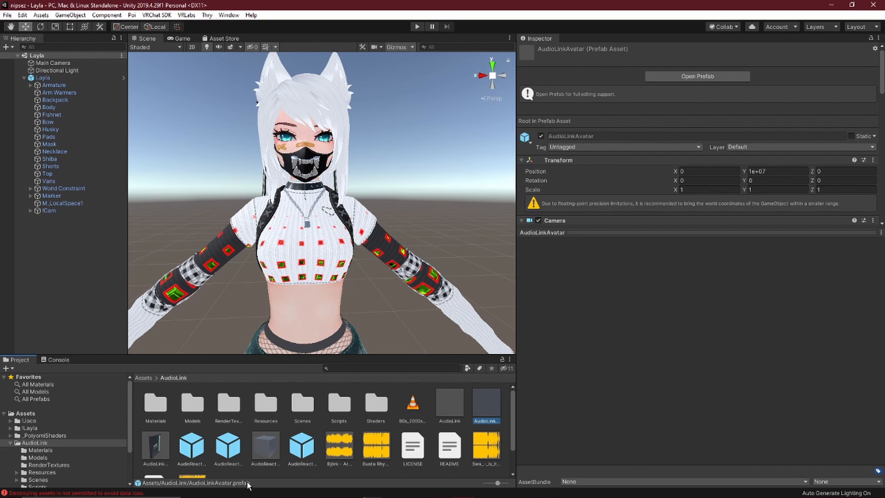
{"action": "scroll", "coordinate": [371, 427], "scroll_direction": "down", "scroll_amount": 2}
{"action": "scroll", "coordinate": [372, 427], "scroll_direction": "up", "scroll_amount": 2}
{"action": "left_click", "coordinate": [164, 445]}
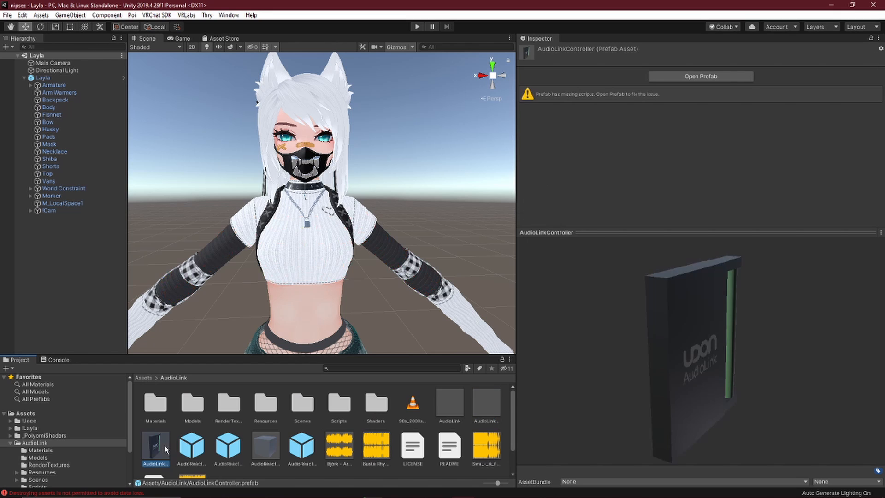
{"action": "left_click_drag", "start_coordinate": [679, 344], "coordinate": [857, 315]}
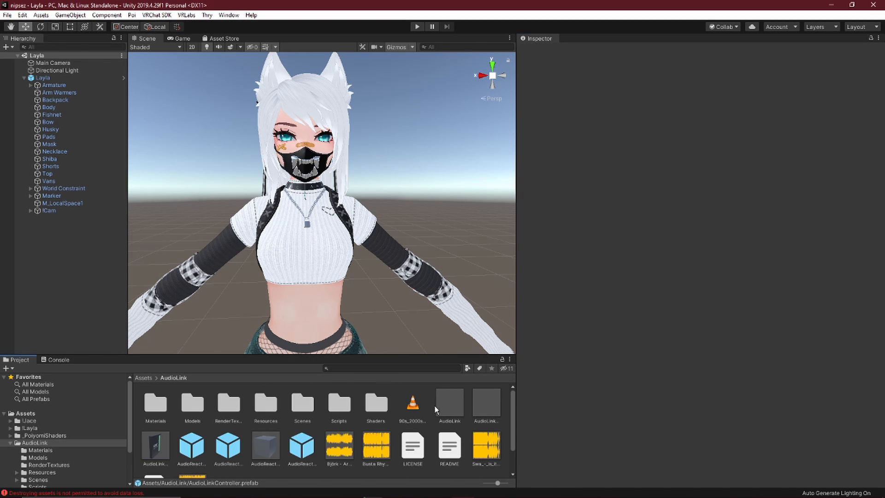
Step: Add the AudioLinkAvatar prefab to the scene as a separate root object alongside Layla
{"action": "left_click", "coordinate": [499, 408]}
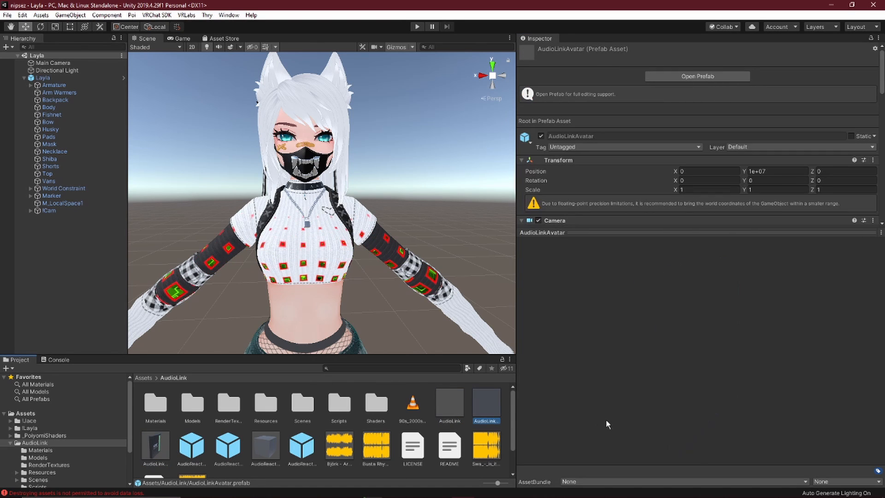
{"action": "left_click_drag", "start_coordinate": [482, 405], "coordinate": [404, 349]}
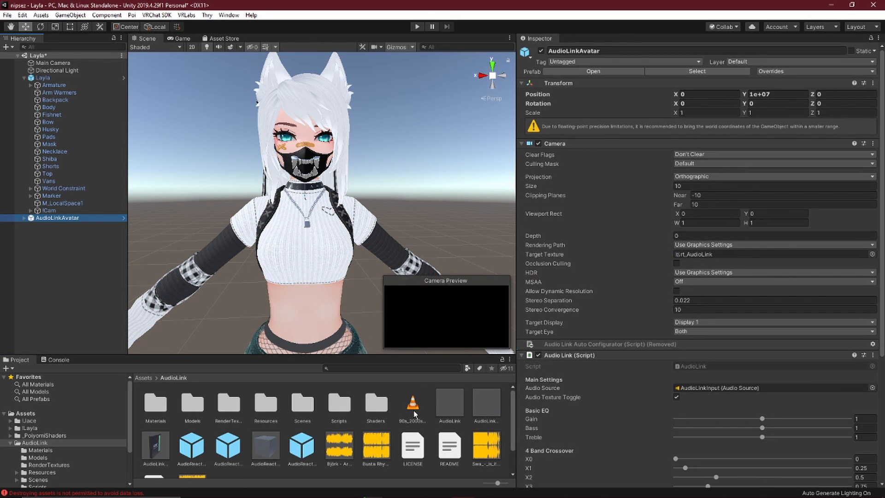
{"action": "scroll", "coordinate": [394, 437], "scroll_direction": "down", "scroll_amount": 1}
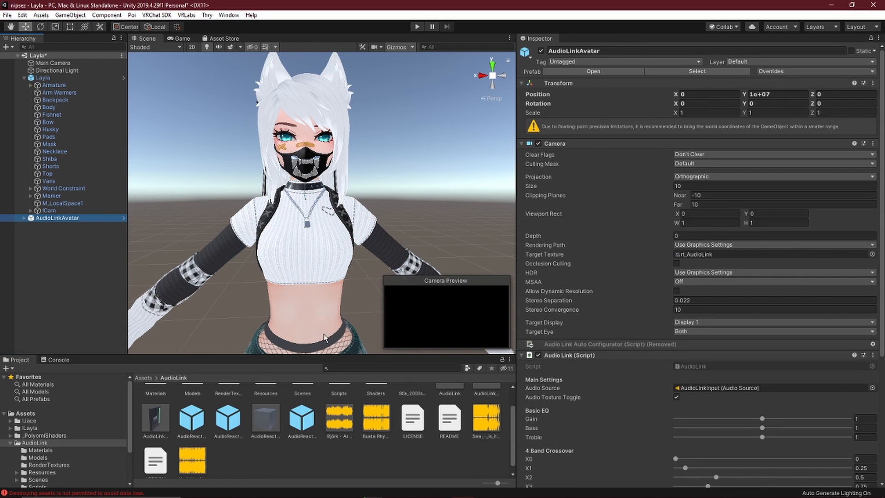
Step: Expand AudioLinkAvatar in the scene and select its AudioLinkInput child object
{"action": "mouse_move", "coordinate": [350, 495]}
{"action": "left_click", "coordinate": [305, 489]}
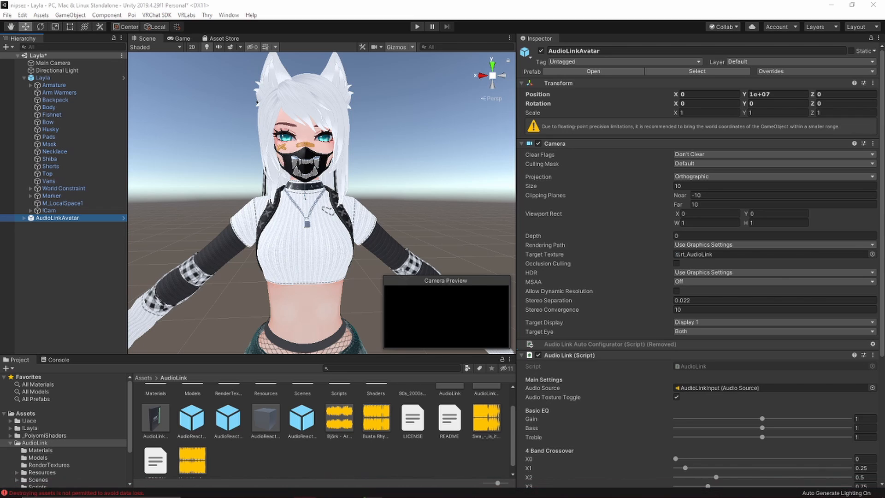
{"action": "left_click", "coordinate": [346, 459]}
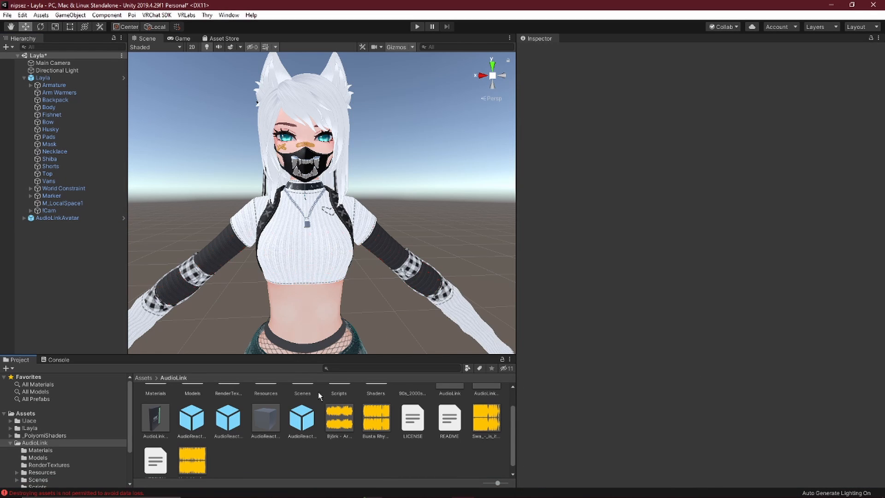
{"action": "left_click", "coordinate": [65, 219]}
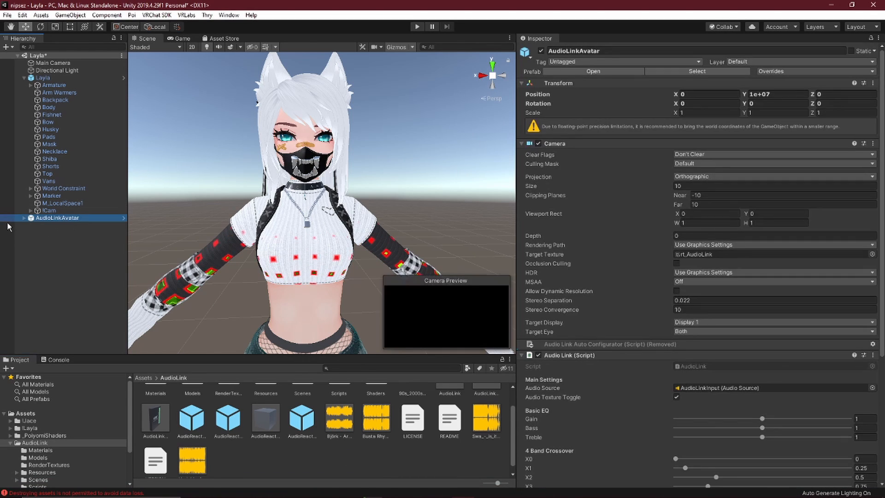
{"action": "left_click", "coordinate": [24, 218]}
{"action": "left_click", "coordinate": [61, 232]}
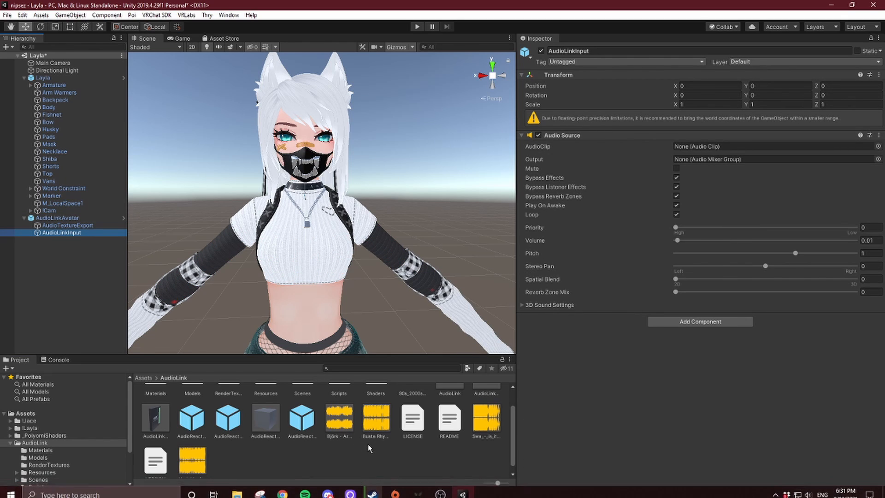
Step: Assign the Busta Rhymes - Touch It (Deep Remix) clip to AudioLinkInput's Audio Source
{"action": "scroll", "coordinate": [367, 444], "scroll_direction": "down", "scroll_amount": 1}
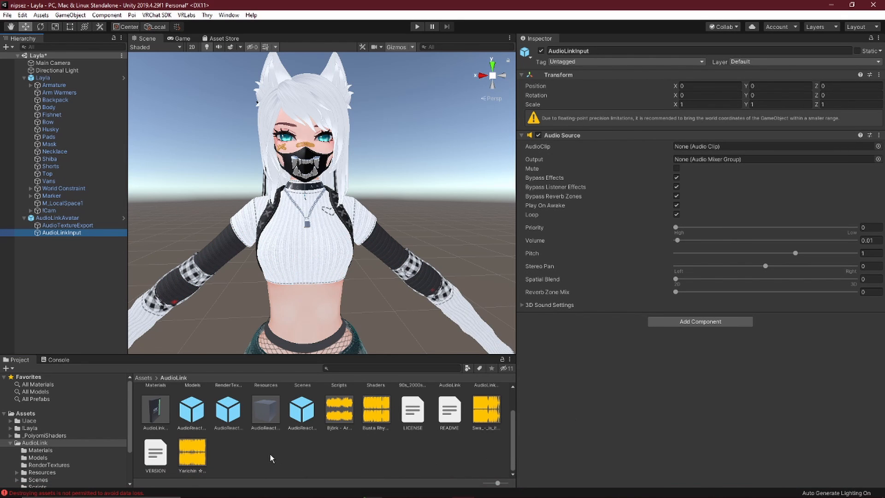
{"action": "scroll", "coordinate": [454, 452], "scroll_direction": "up", "scroll_amount": 2}
{"action": "scroll", "coordinate": [456, 453], "scroll_direction": "down", "scroll_amount": 2}
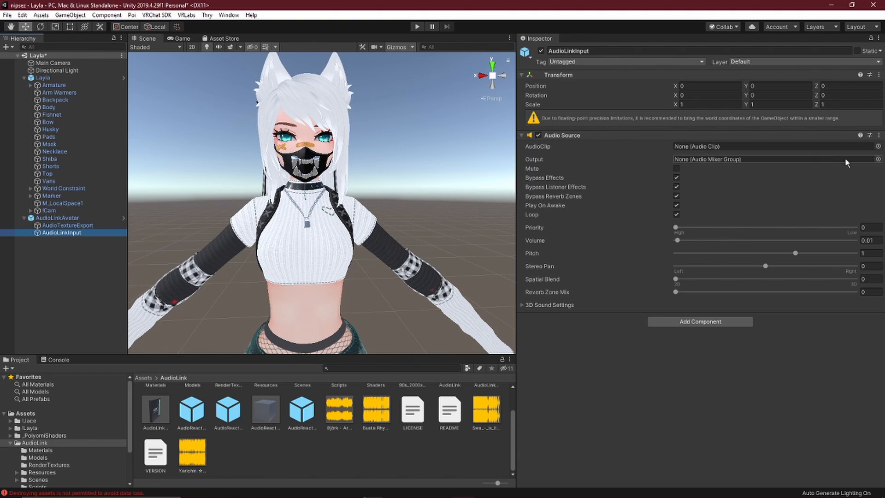
{"action": "left_click", "coordinate": [878, 146]}
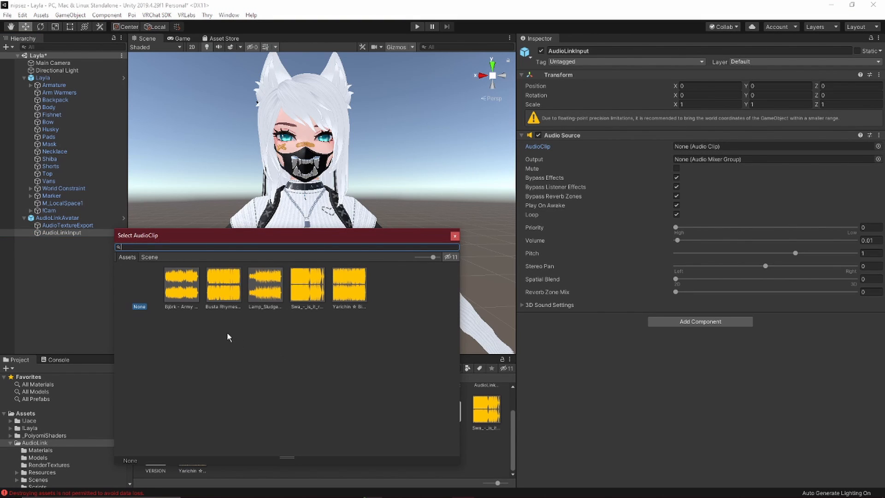
{"action": "left_click", "coordinate": [223, 285]}
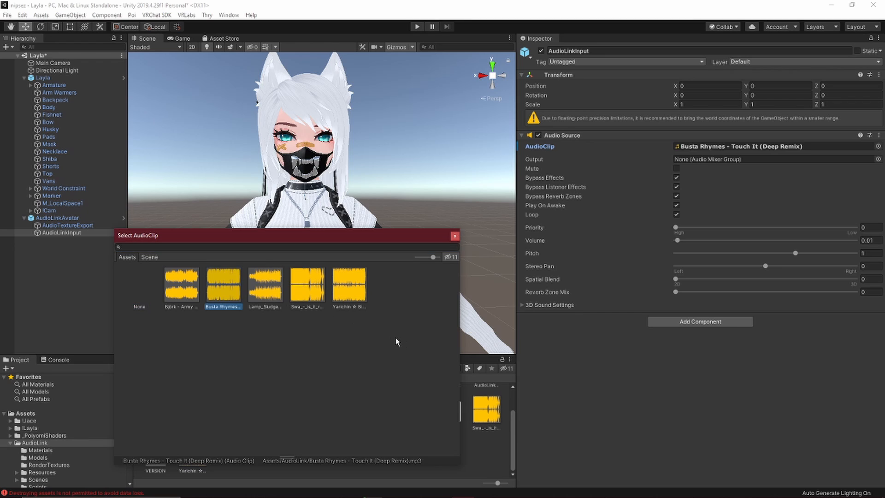
{"action": "left_click", "coordinate": [455, 235]}
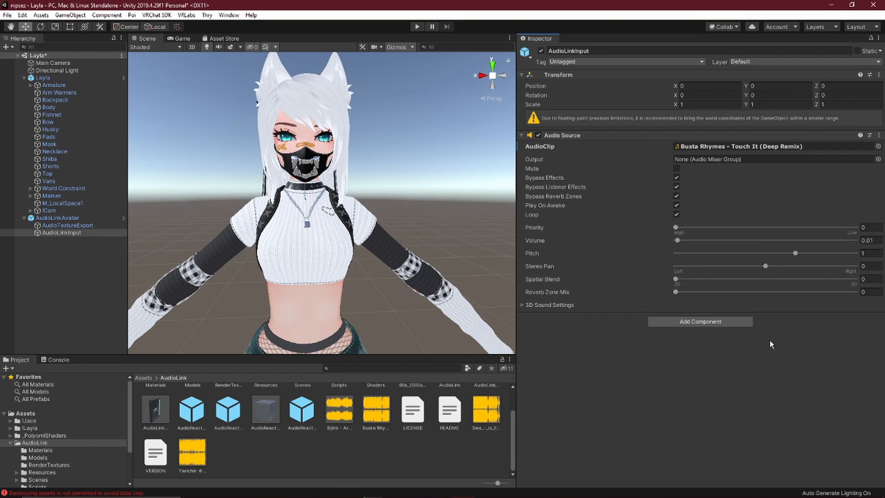
Step: Collapse the Audio Source component and run the scene in Play mode, watching the avatar in the Scene view
{"action": "left_click", "coordinate": [569, 138]}
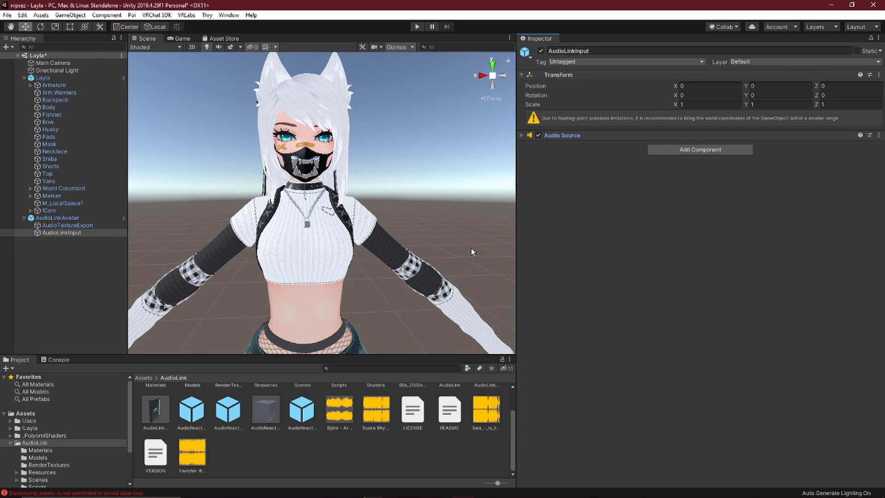
{"action": "middle_click_drag", "start_coordinate": [471, 248], "coordinate": [470, 248]}
{"action": "double_click", "coordinate": [573, 135]}
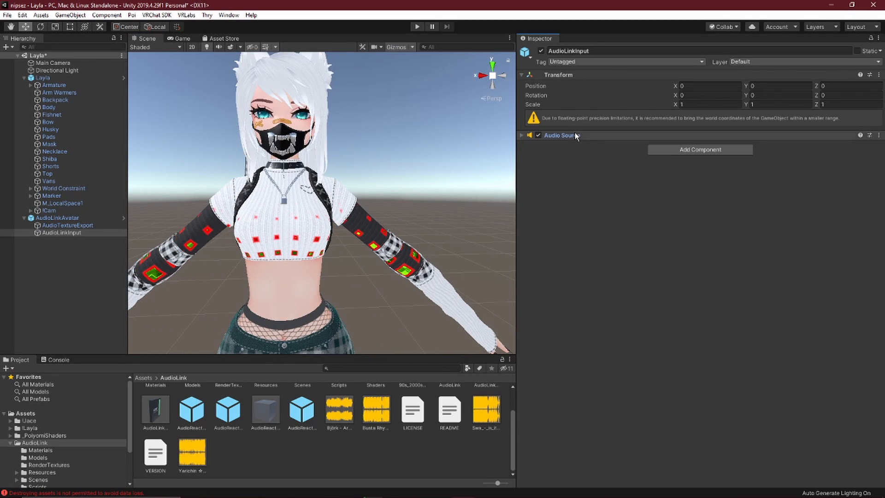
{"action": "left_click", "coordinate": [446, 221]}
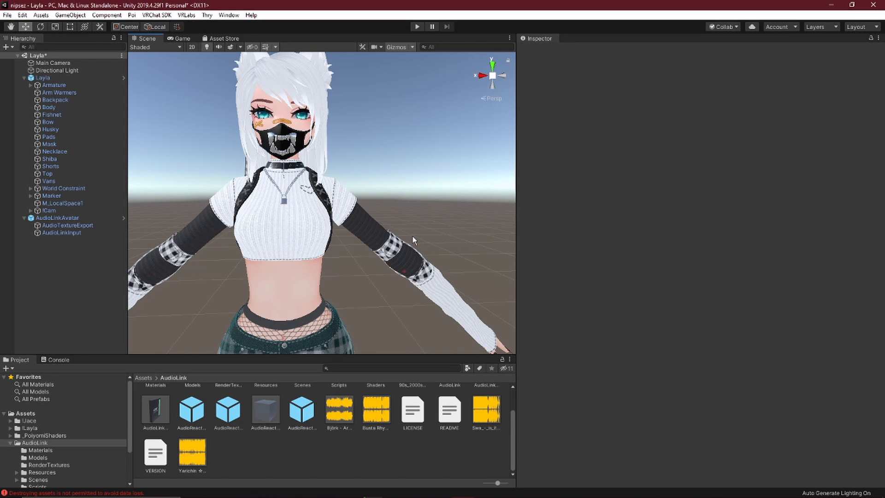
{"action": "left_click", "coordinate": [416, 26]}
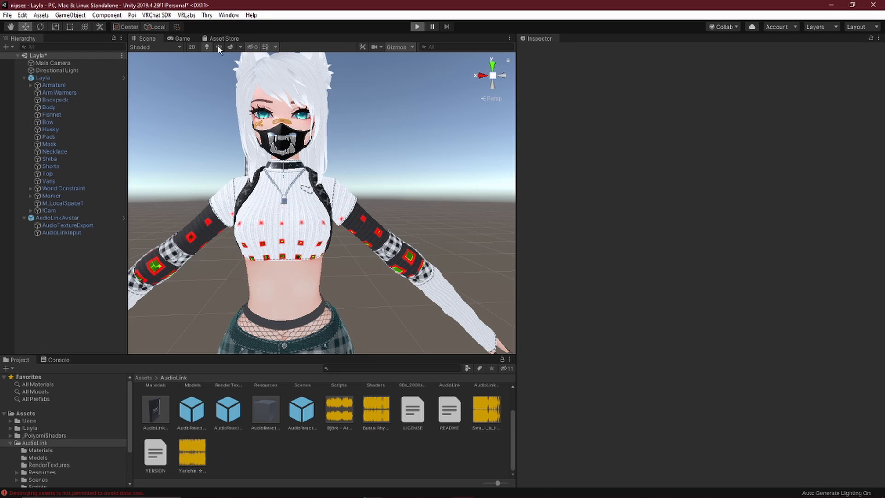
{"action": "left_click", "coordinate": [156, 39]}
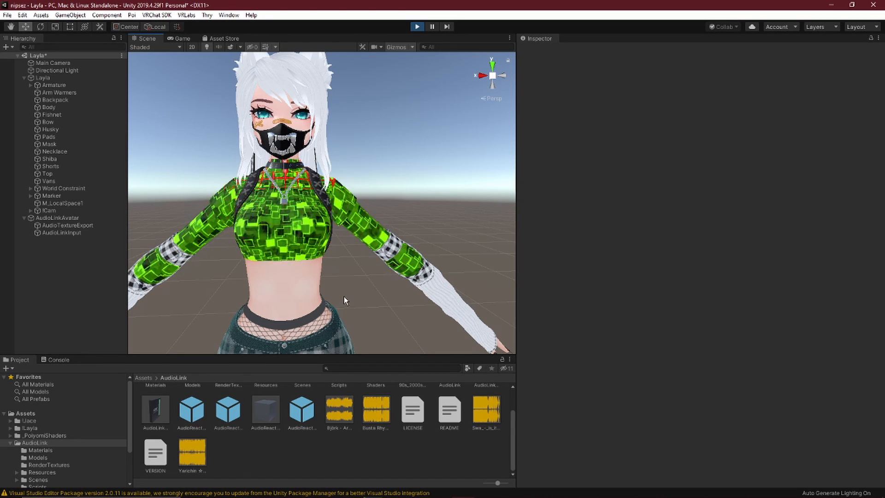
Step: Select the avatar's Top in the running scene and bring up its material's Dissolve settings
{"action": "left_click", "coordinate": [84, 231]}
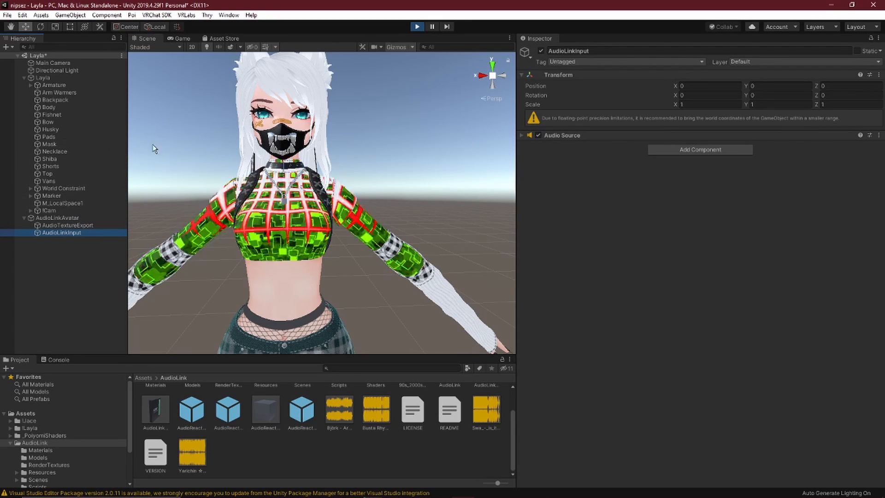
{"action": "left_click", "coordinate": [309, 229]}
{"action": "left_click", "coordinate": [310, 229]}
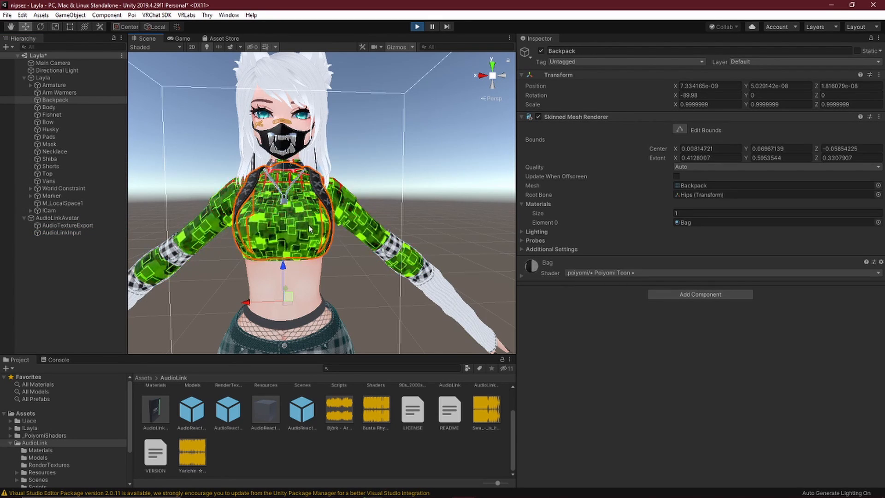
{"action": "left_click", "coordinate": [310, 229]}
{"action": "scroll", "coordinate": [684, 375], "scroll_direction": "down", "scroll_amount": 10}
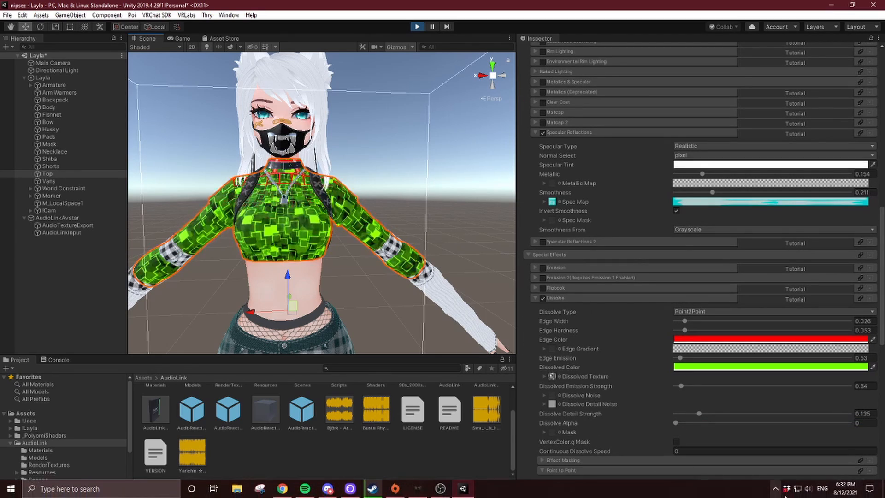
Step: In the Windows volume mixer, raise the Speakers level to maximum and set the Unity project's volume just below it
{"action": "right_click", "coordinate": [808, 488]}
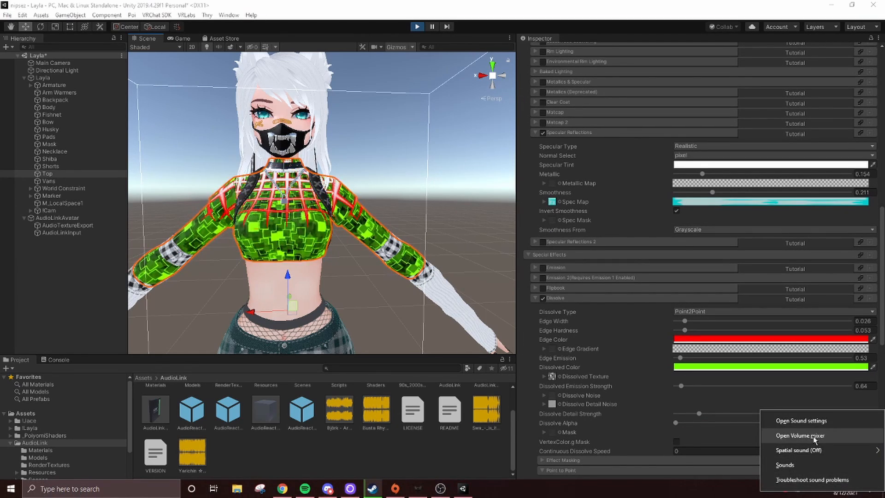
{"action": "left_click", "coordinate": [812, 436]}
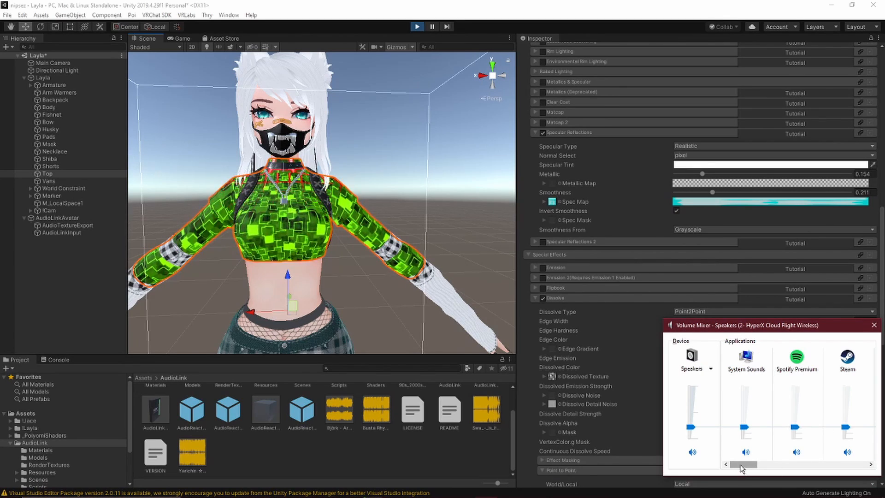
{"action": "left_click_drag", "start_coordinate": [741, 468], "coordinate": [853, 472]}
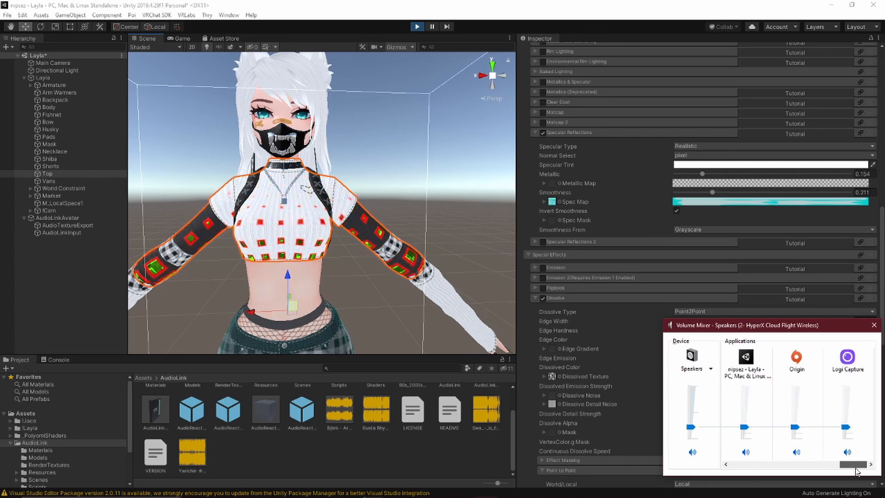
{"action": "left_click_drag", "start_coordinate": [744, 426], "coordinate": [749, 469]}
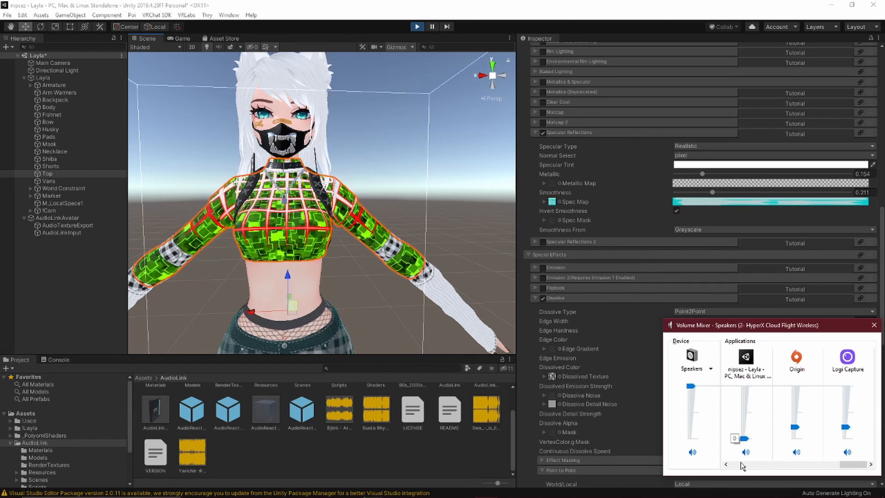
{"action": "left_click_drag", "start_coordinate": [744, 440], "coordinate": [743, 397]}
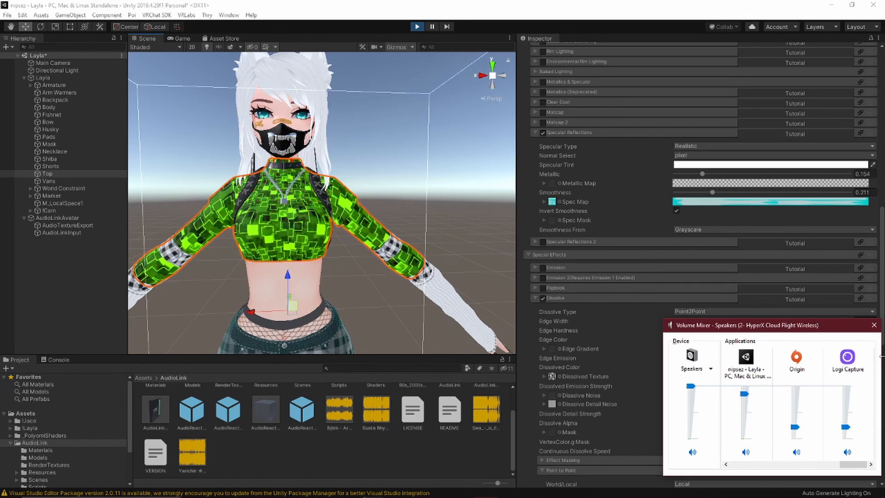
{"action": "left_click", "coordinate": [626, 376]}
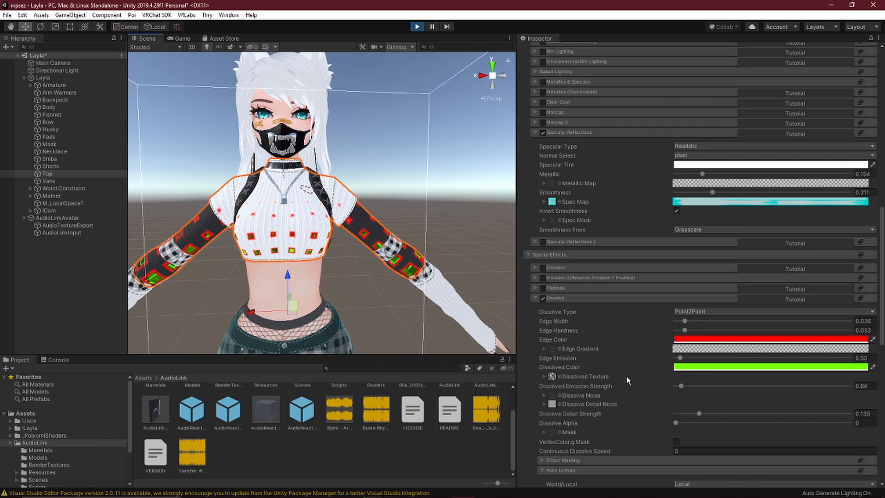
Step: Set the Dissolve Detail Band in the Top's Audio Link settings to Bass and deselect the Top
{"action": "scroll", "coordinate": [629, 372], "scroll_direction": "down", "scroll_amount": 3}
{"action": "scroll", "coordinate": [624, 343], "scroll_direction": "down", "scroll_amount": 3}
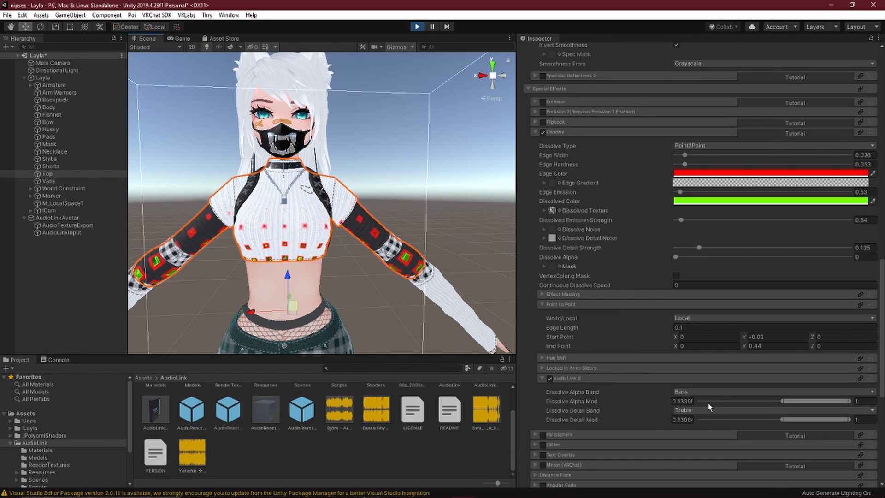
{"action": "left_click", "coordinate": [699, 409]}
{"action": "left_click", "coordinate": [701, 420]}
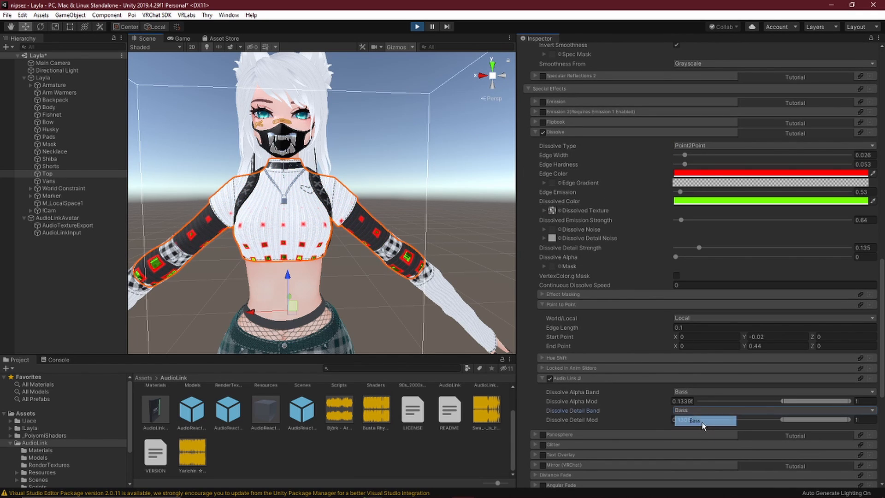
{"action": "left_click", "coordinate": [464, 455]}
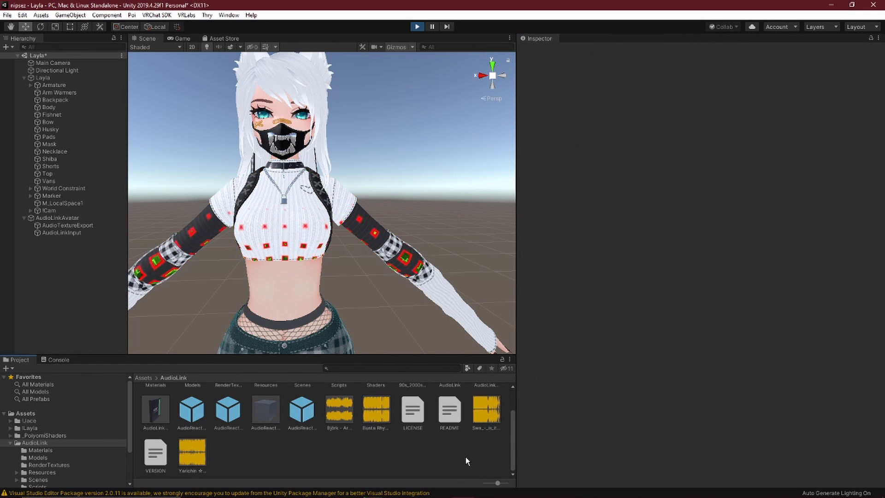
Step: Reselect the Top and try Treble for its Dissolve Alpha Band before settling on Low Mid
{"action": "left_click", "coordinate": [285, 249]}
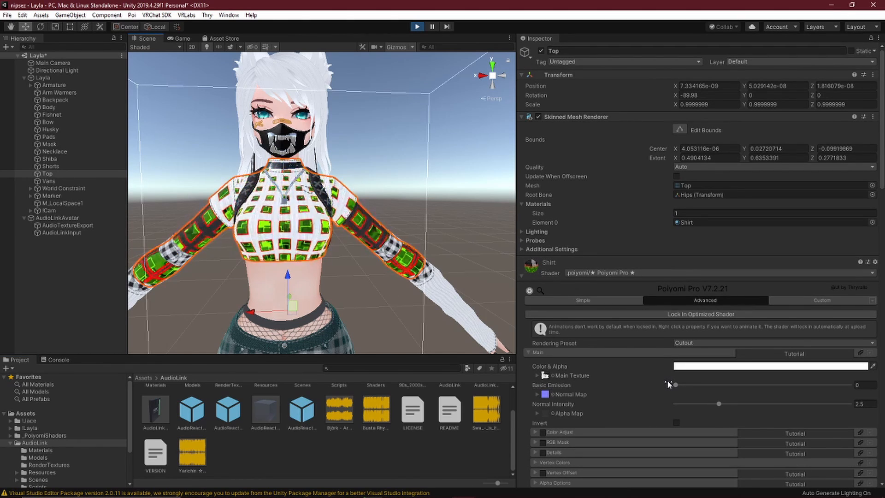
{"action": "scroll", "coordinate": [667, 381], "scroll_direction": "down", "scroll_amount": 5}
{"action": "scroll", "coordinate": [666, 349], "scroll_direction": "down", "scroll_amount": 10}
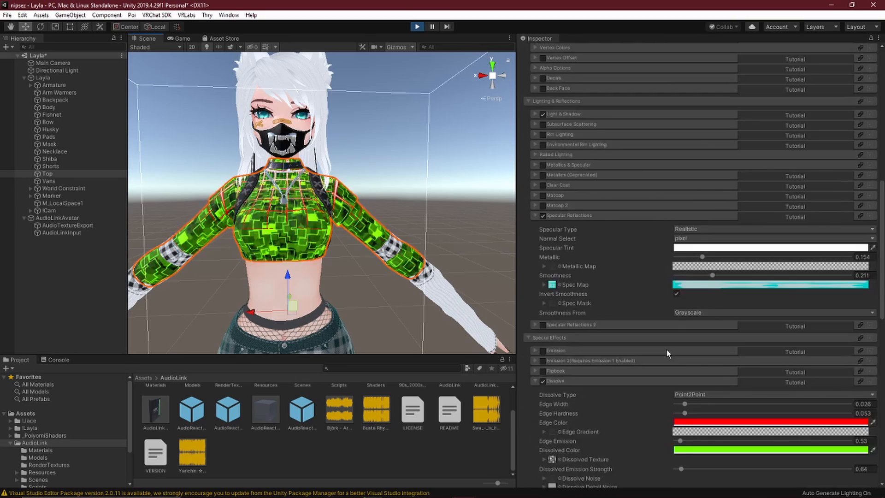
{"action": "scroll", "coordinate": [667, 350], "scroll_direction": "down", "scroll_amount": 10}
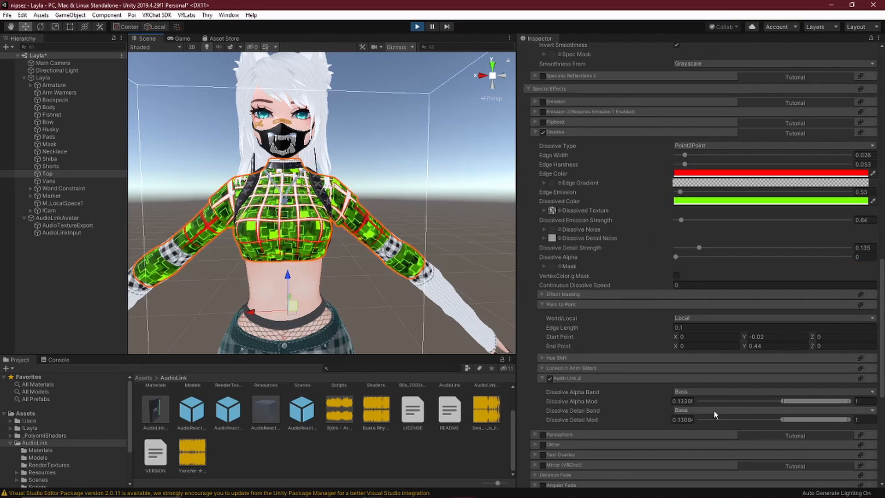
{"action": "left_click", "coordinate": [686, 391]}
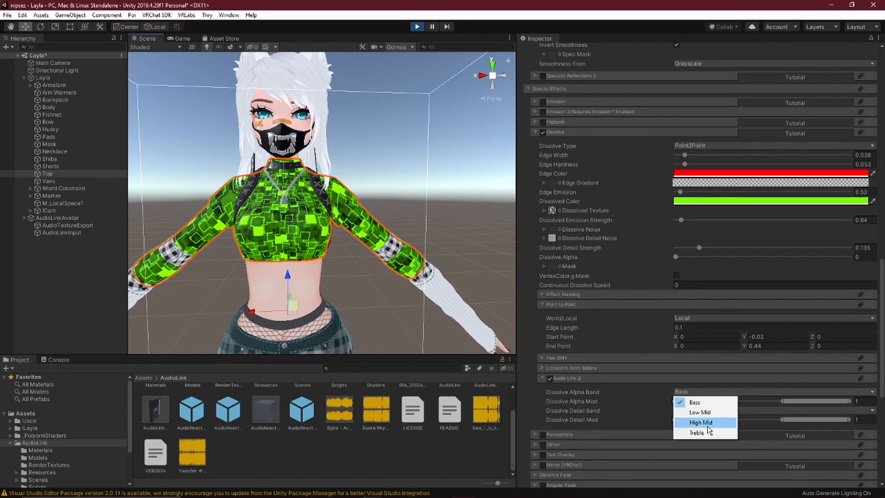
{"action": "left_click", "coordinate": [700, 432]}
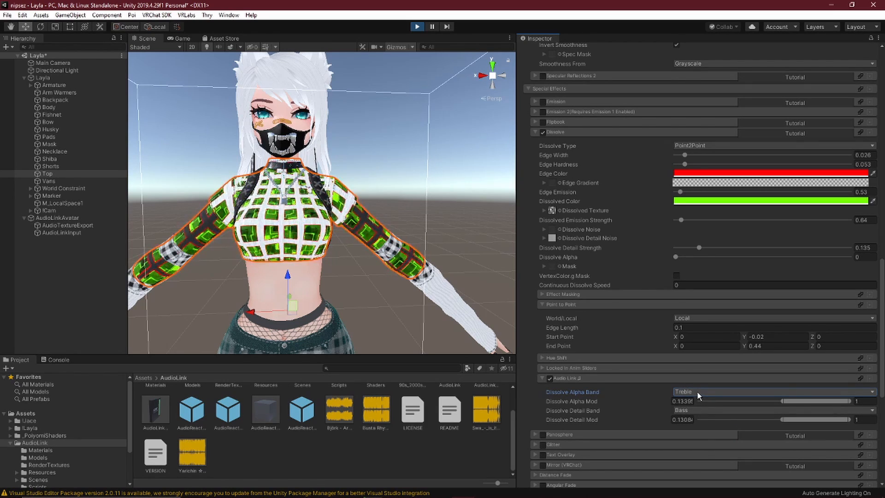
{"action": "left_click", "coordinate": [698, 395]}
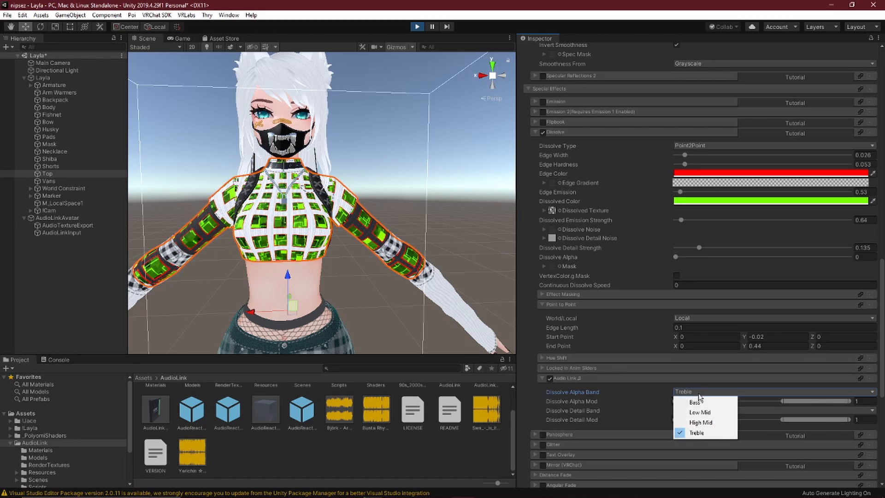
{"action": "left_click", "coordinate": [703, 410]}
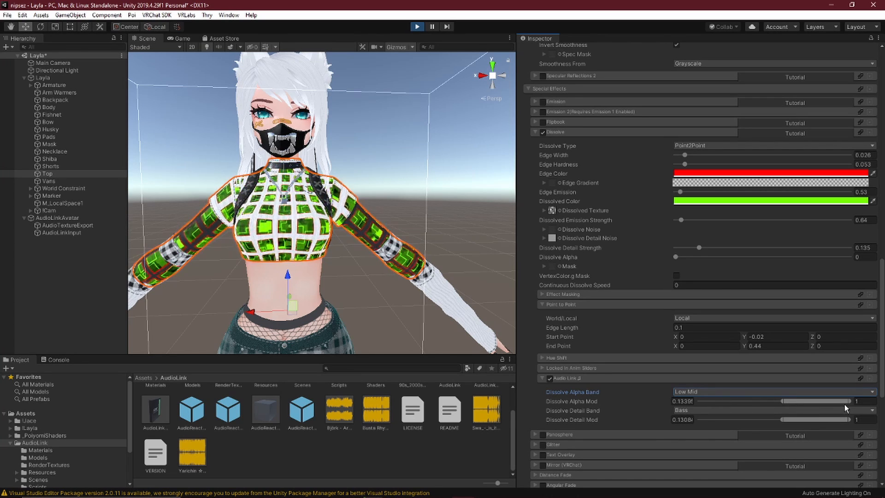
Step: Lower the Dissolve Alpha Mod maximum to about 0.134 and the Dissolve Detail Mod minimum to about -0.57
{"action": "left_click_drag", "start_coordinate": [851, 401], "coordinate": [774, 397]}
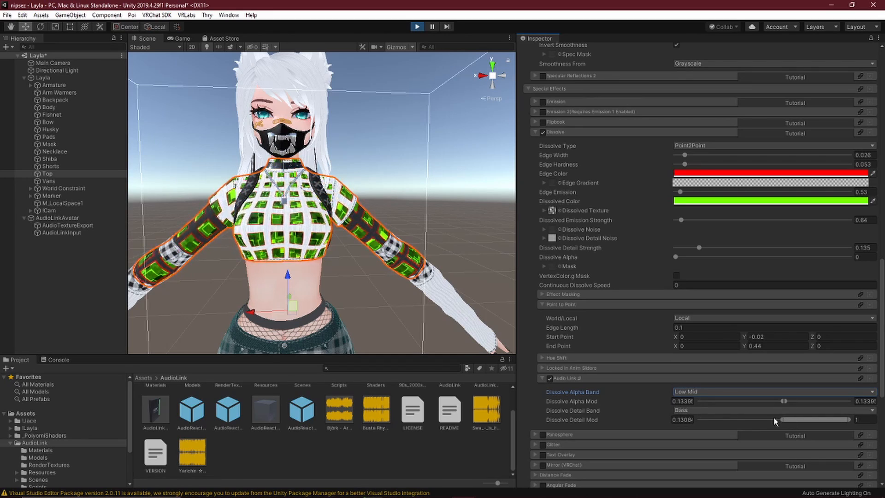
{"action": "left_click_drag", "start_coordinate": [783, 419], "coordinate": [728, 417]}
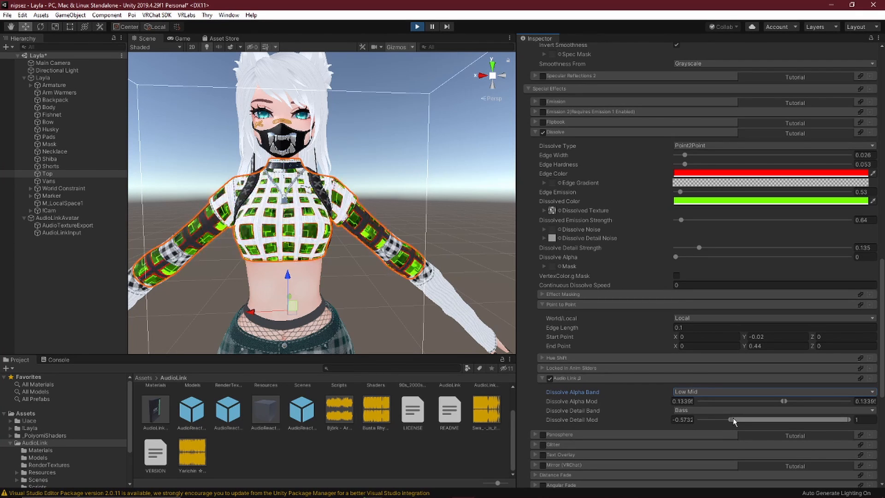
Step: Tune the Dissolve Detail Mod range to about -0.125 at both ends and raise the Dissolve Alpha Mod maximum to about 0.938
{"action": "left_click_drag", "start_coordinate": [732, 420], "coordinate": [774, 421]}
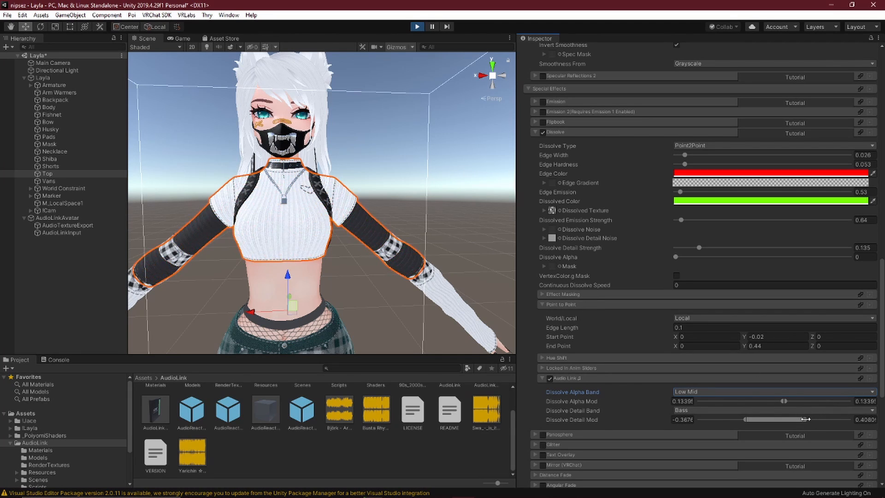
{"action": "left_click_drag", "start_coordinate": [805, 419], "coordinate": [850, 419]}
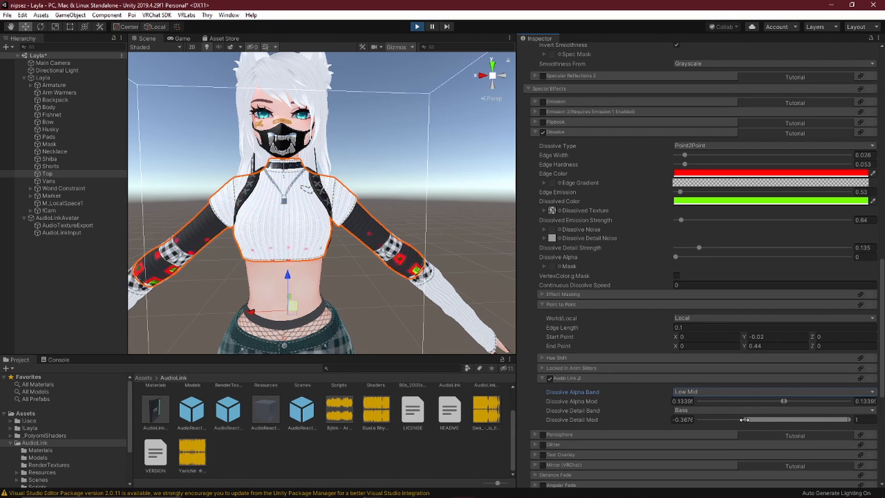
{"action": "left_click_drag", "start_coordinate": [744, 419], "coordinate": [763, 419]}
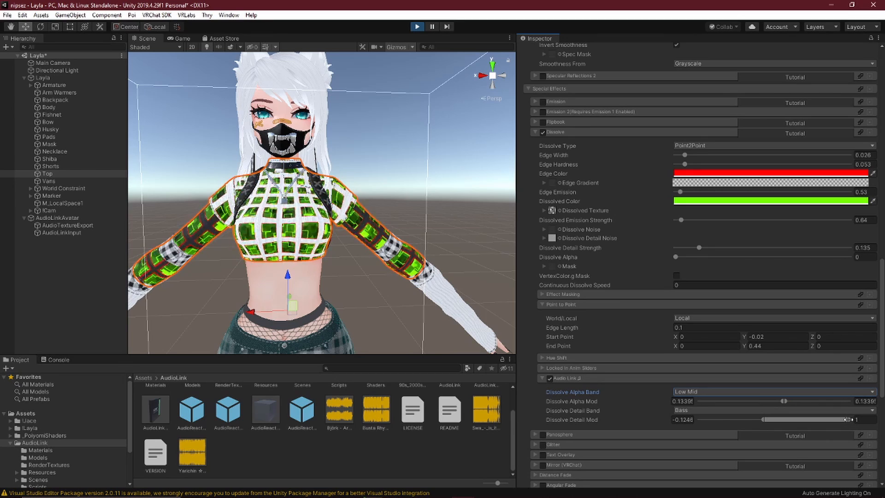
{"action": "left_click_drag", "start_coordinate": [846, 420], "coordinate": [847, 401]}
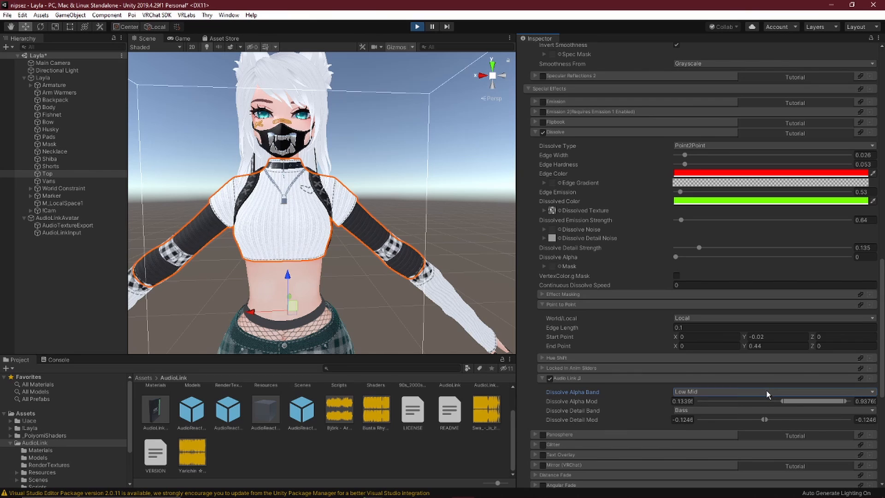
Step: Switch the Dissolve Alpha Band to Bass and set the Dissolve Detail Mod range to about 0.04 to 0.969
{"action": "left_click", "coordinate": [767, 393]}
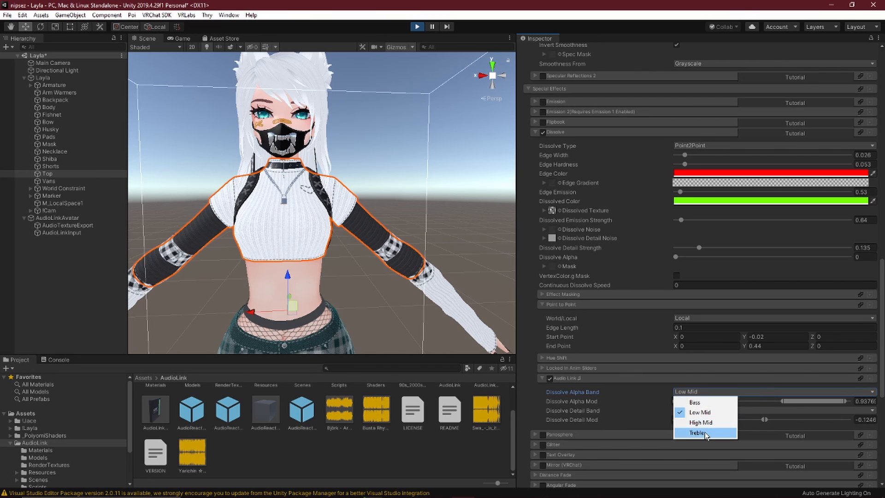
{"action": "left_click", "coordinate": [699, 401]}
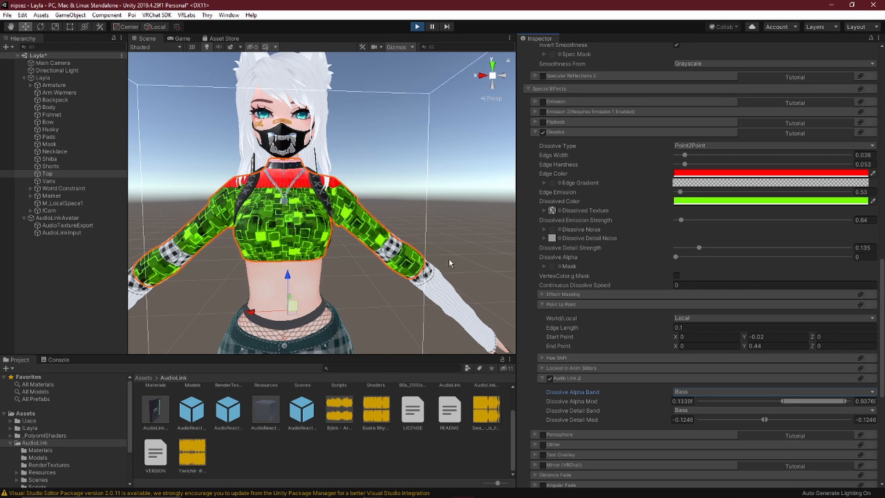
{"action": "mouse_move", "coordinate": [765, 419]}
{"action": "left_mouse_down"}
{"action": "mouse_move", "coordinate": [829, 418]}
{"action": "mouse_move", "coordinate": [776, 420]}
{"action": "left_mouse_up"}
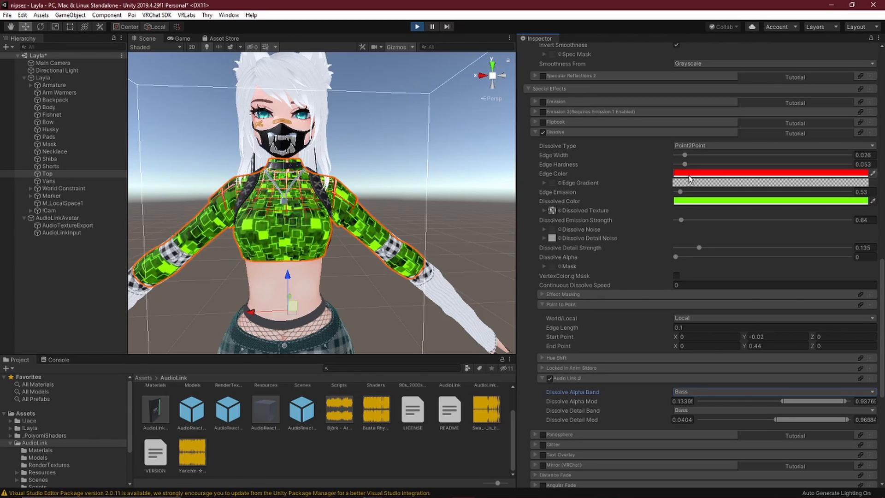
Step: Try green and then white for the dissolve Edge Color, and soften the Dissolved Color to the lighter green 7FFB2F
{"action": "left_click", "coordinate": [689, 175]}
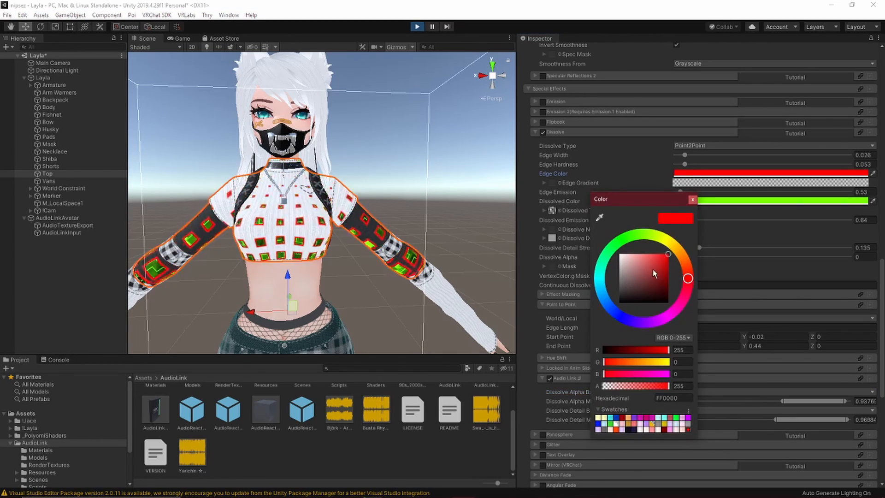
{"action": "left_click", "coordinate": [639, 236]}
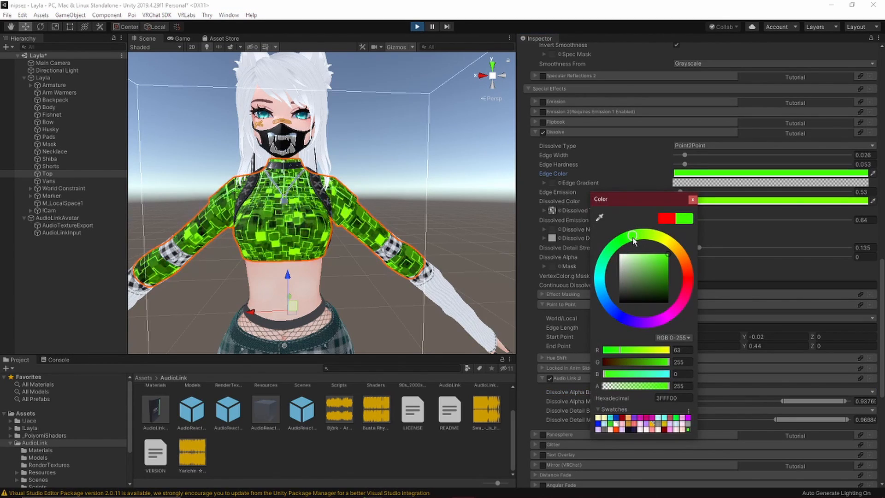
{"action": "mouse_move", "coordinate": [638, 267]}
{"action": "left_mouse_down"}
{"action": "mouse_move", "coordinate": [617, 251]}
{"action": "mouse_move", "coordinate": [644, 261]}
{"action": "mouse_move", "coordinate": [614, 252]}
{"action": "mouse_move", "coordinate": [696, 266]}
{"action": "mouse_move", "coordinate": [639, 235]}
{"action": "left_mouse_up"}
{"action": "left_click", "coordinate": [698, 201]}
{"action": "left_click", "coordinate": [660, 255]}
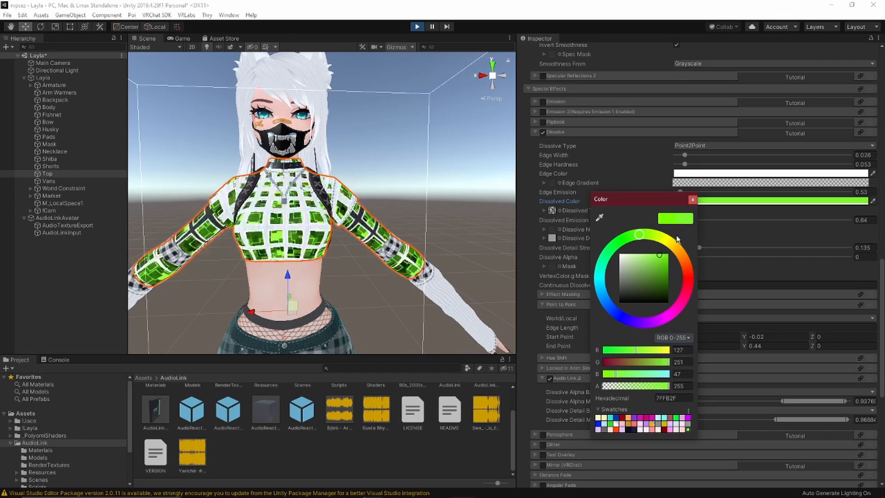
{"action": "left_click", "coordinate": [759, 254]}
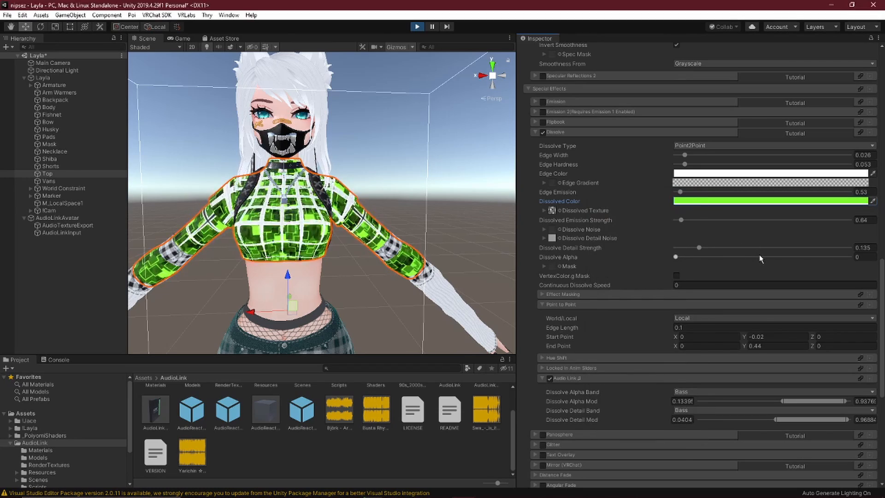
Step: Assign the T_LightRainbowVertical texture to the dissolve's Edge Gradient and check the Dissolved Color without changing it
{"action": "left_click", "coordinate": [559, 183]}
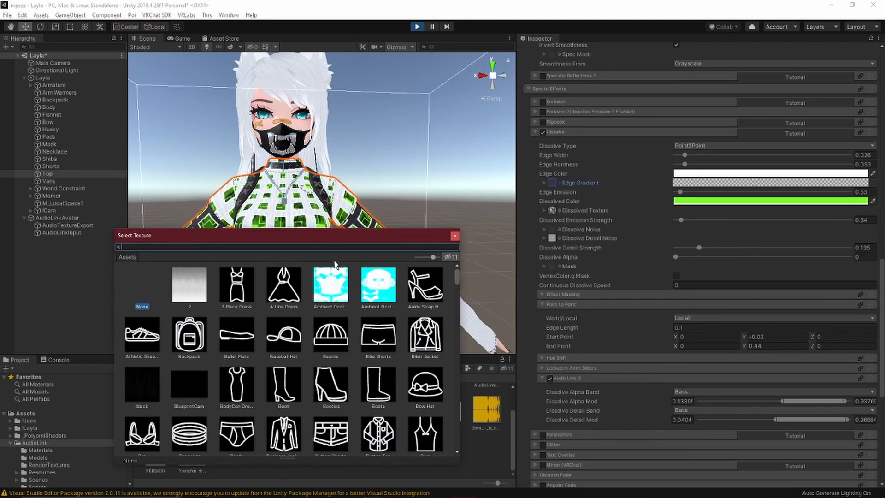
{"action": "left_click_drag", "start_coordinate": [455, 276], "coordinate": [456, 389]}
{"action": "left_click", "coordinate": [236, 293]}
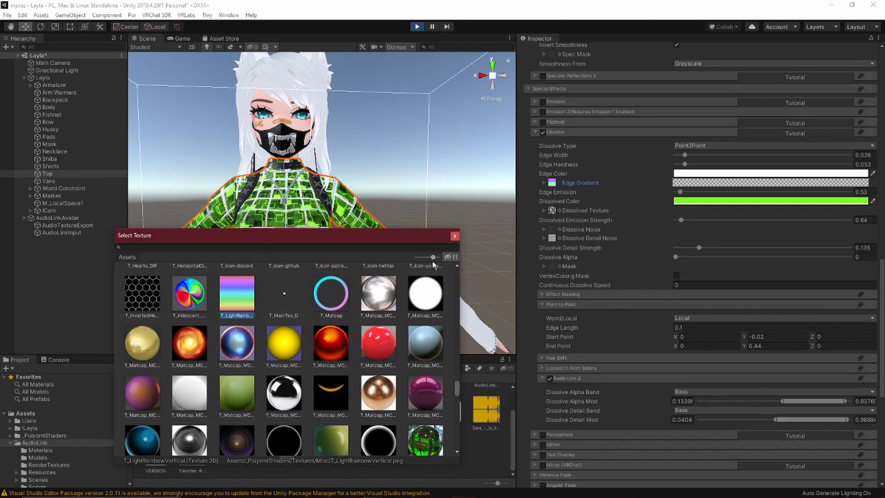
{"action": "left_click", "coordinate": [454, 236]}
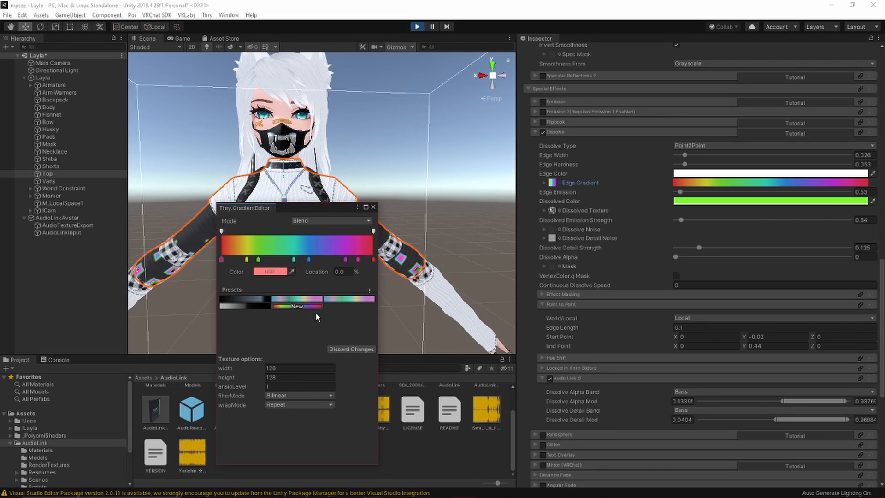
{"action": "left_click", "coordinate": [372, 207]}
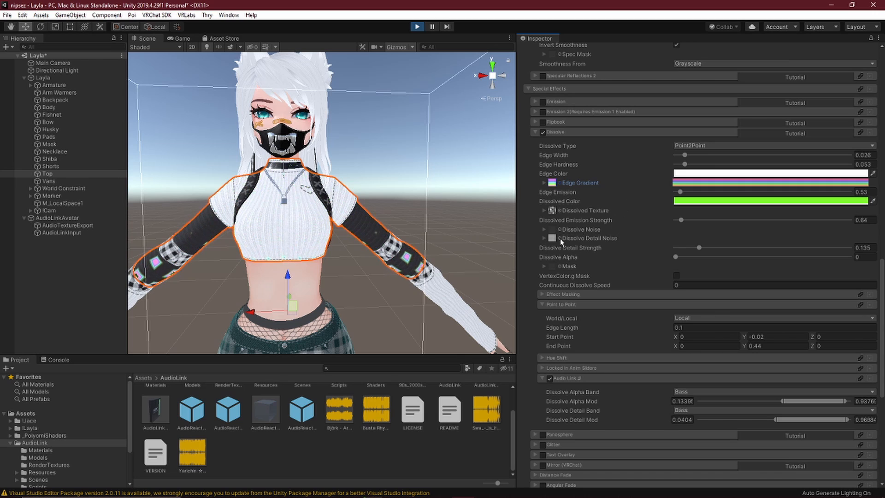
{"action": "left_click", "coordinate": [682, 202]}
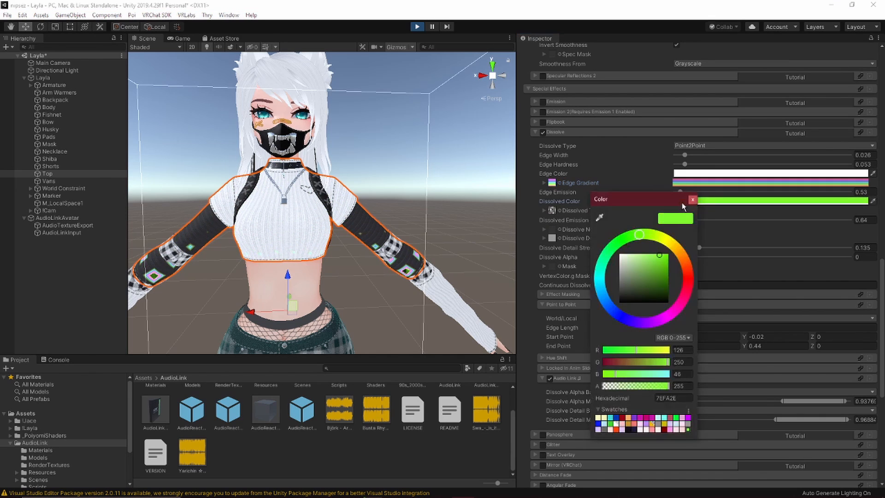
{"action": "left_click", "coordinate": [692, 200]}
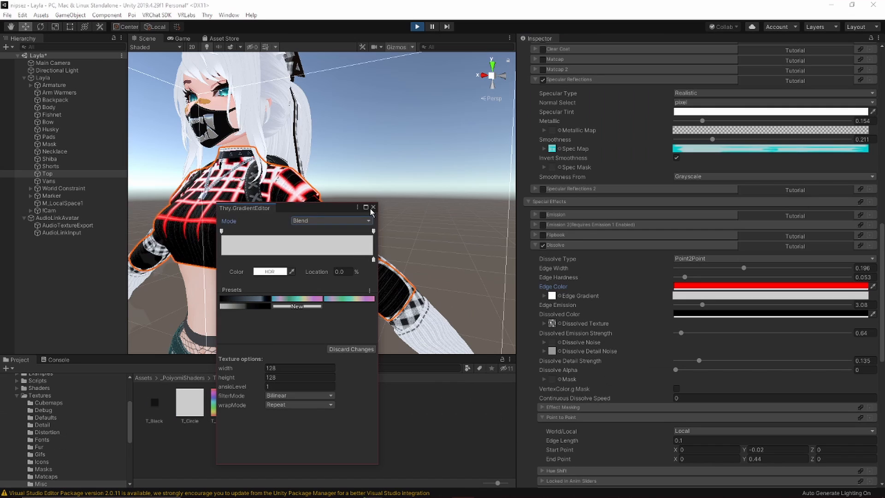
Step: Close the gradient editor and set the Dissolved Color to bright red, FF1500
{"action": "left_click", "coordinate": [371, 208]}
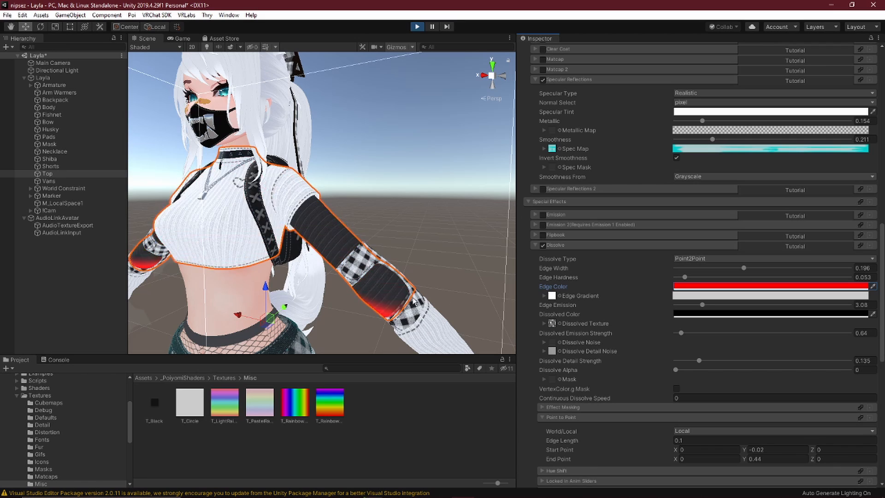
{"action": "left_click", "coordinate": [682, 313]}
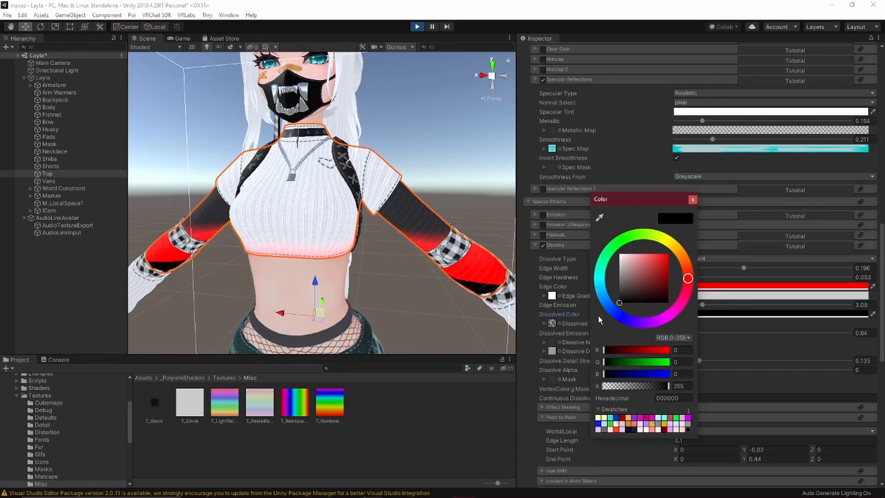
{"action": "left_click_drag", "start_coordinate": [622, 269], "coordinate": [620, 261]}
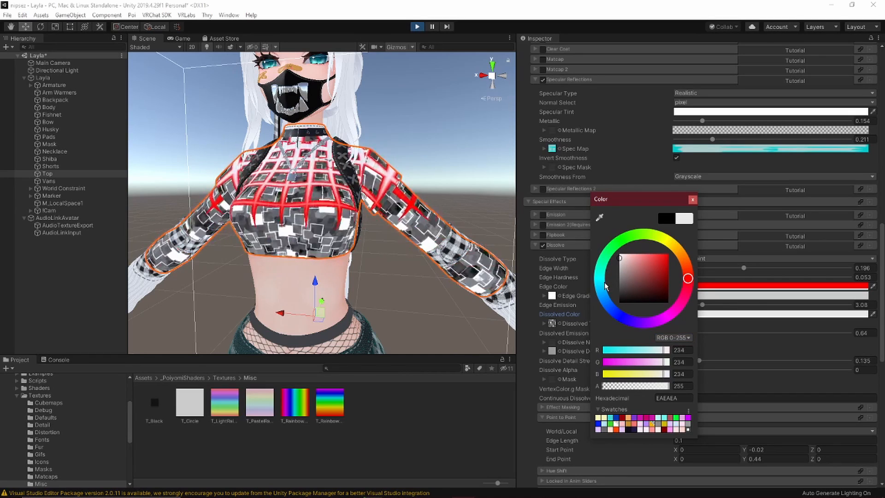
{"action": "mouse_move", "coordinate": [682, 254]}
{"action": "left_mouse_down"}
{"action": "mouse_move", "coordinate": [686, 264]}
{"action": "mouse_move", "coordinate": [674, 247]}
{"action": "mouse_move", "coordinate": [688, 275]}
{"action": "left_mouse_up"}
{"action": "left_click", "coordinate": [656, 254]}
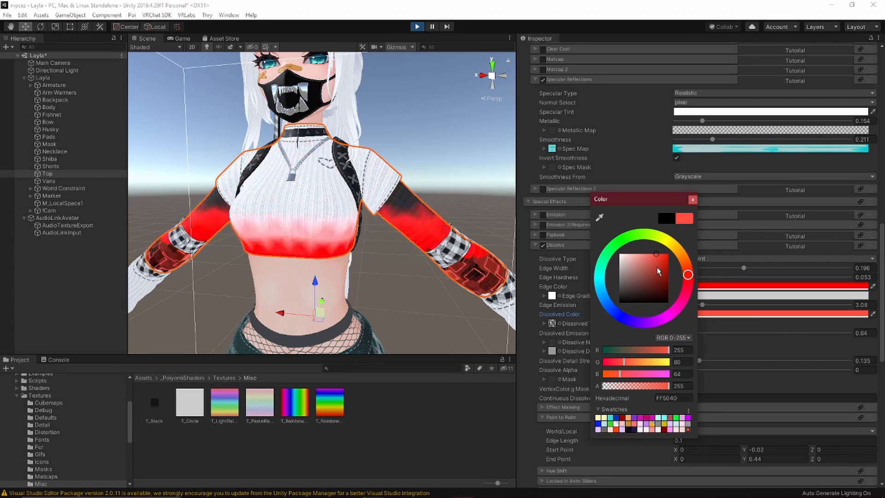
{"action": "left_click", "coordinate": [669, 253]}
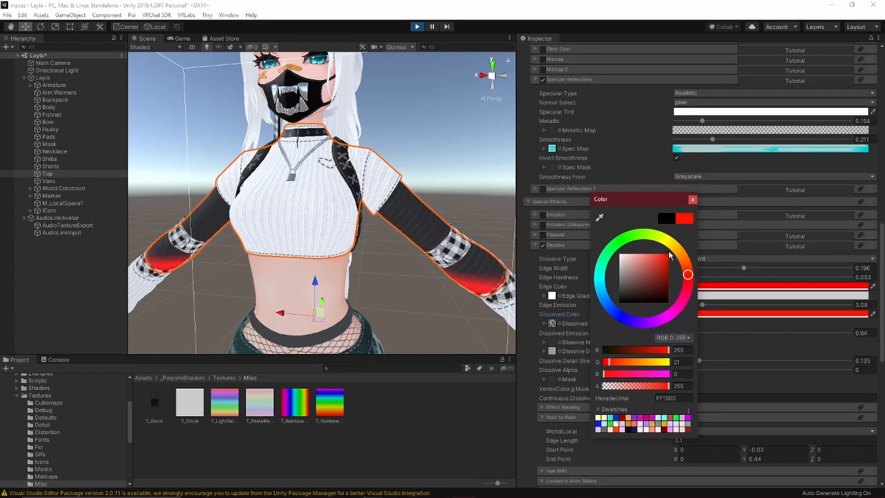
{"action": "left_click", "coordinate": [694, 199]}
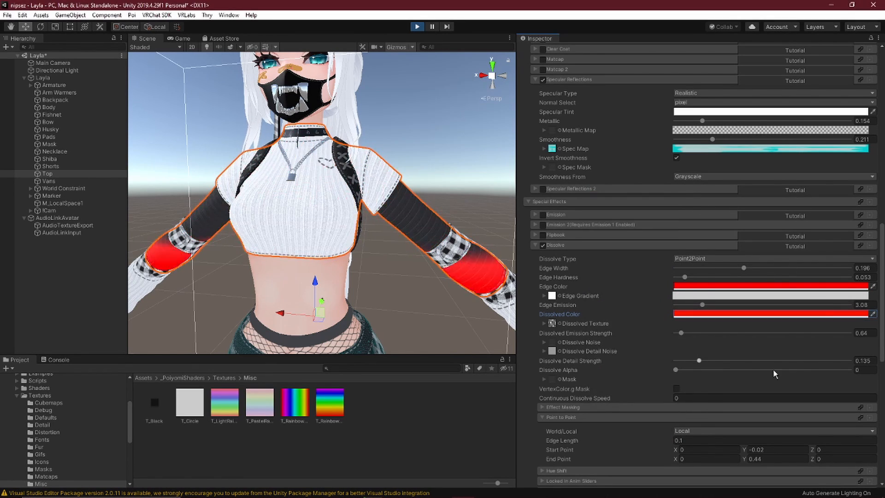
Step: Review the Top's shader settings and collapse the Specular Reflections and Dissolve sections
{"action": "scroll", "coordinate": [768, 371], "scroll_direction": "up", "scroll_amount": 3}
{"action": "scroll", "coordinate": [599, 334], "scroll_direction": "up", "scroll_amount": 9}
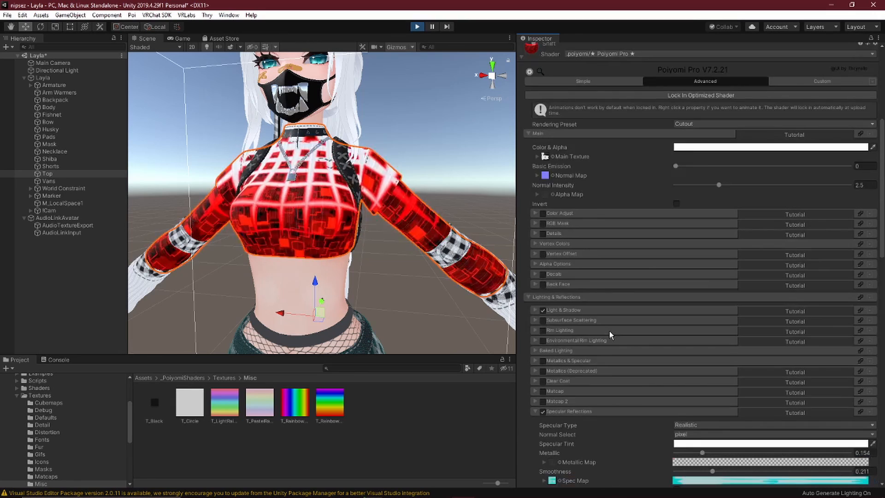
{"action": "scroll", "coordinate": [618, 413], "scroll_direction": "down", "scroll_amount": 9}
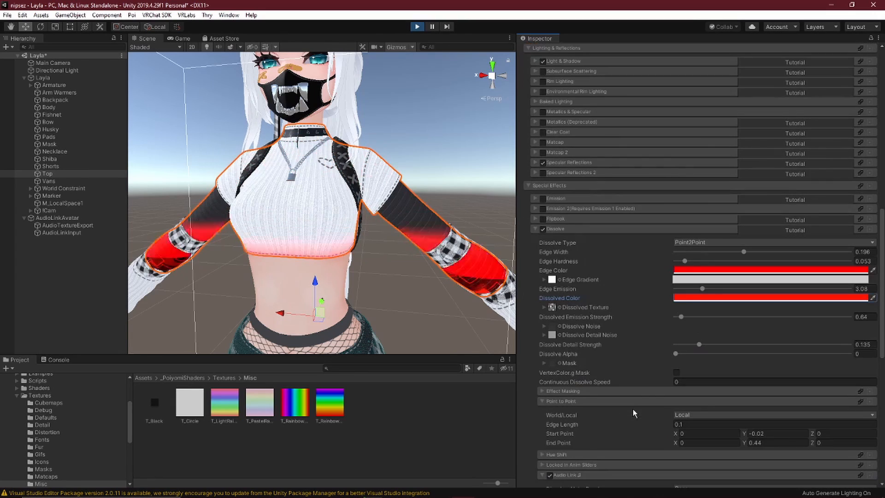
{"action": "left_click", "coordinate": [580, 230]}
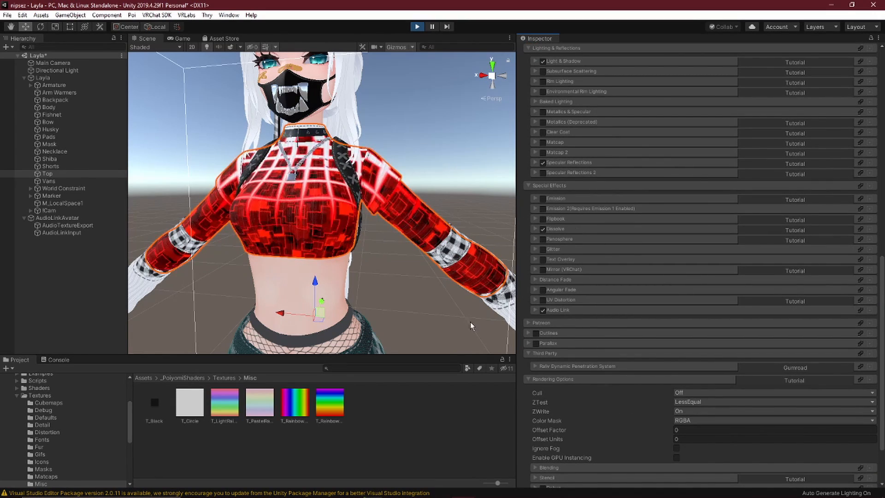
Step: Examine which meshes form Layla's ears, hair and tail by selecting Husky and Body in the scene
{"action": "middle_click_drag", "start_coordinate": [415, 60], "coordinate": [371, 180]}
{"action": "left_click", "coordinate": [306, 134]}
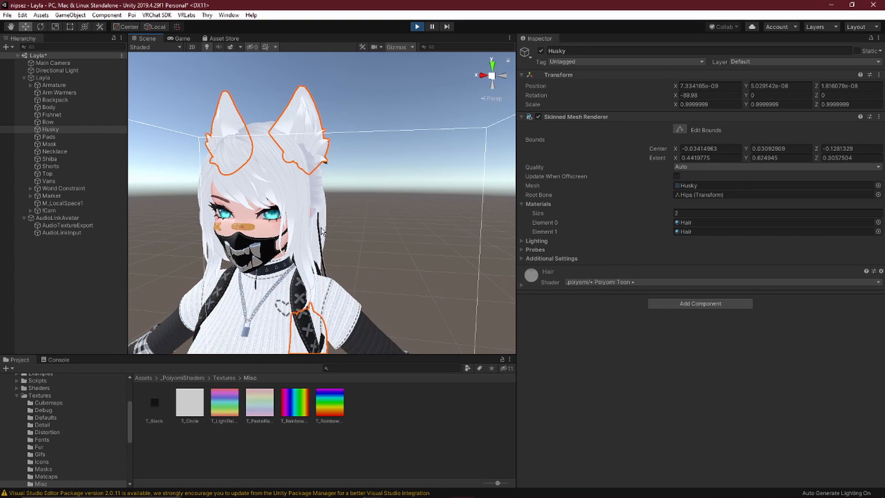
{"action": "left_click", "coordinate": [302, 189]}
{"action": "right_click_drag", "start_coordinate": [395, 247], "coordinate": [319, 260]}
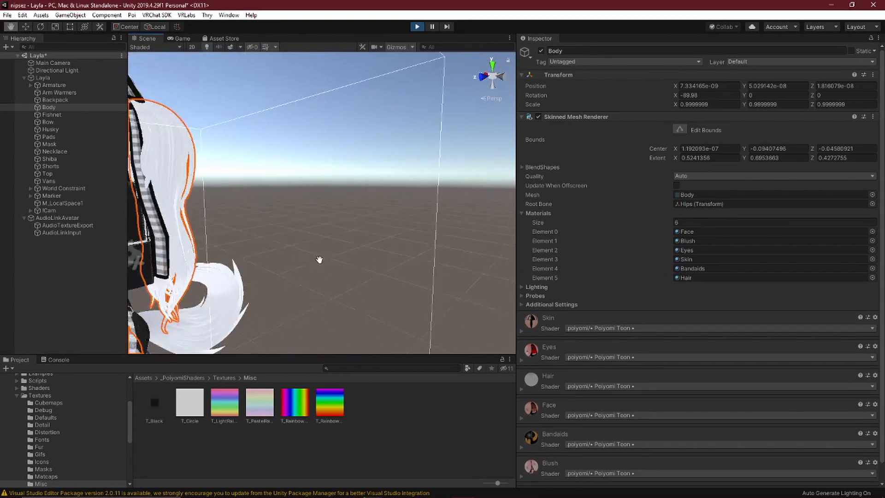
{"action": "left_click", "coordinate": [241, 299]}
{"action": "middle_click_drag", "start_coordinate": [298, 290], "coordinate": [479, 290]}
{"action": "left_click", "coordinate": [331, 129]}
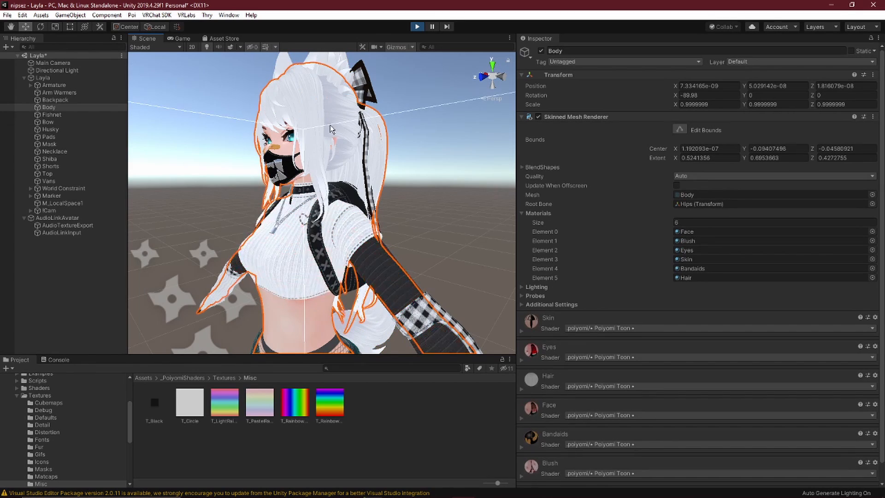
{"action": "left_click", "coordinate": [325, 117]}
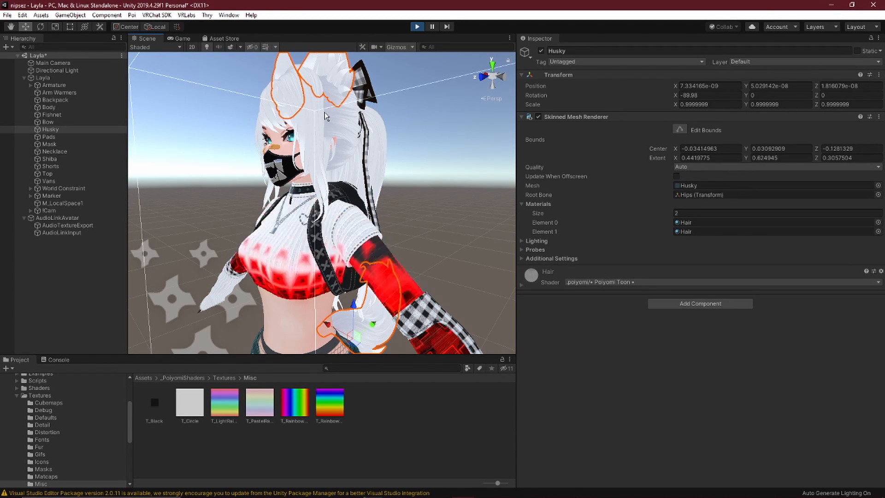
{"action": "left_click", "coordinate": [347, 72]}
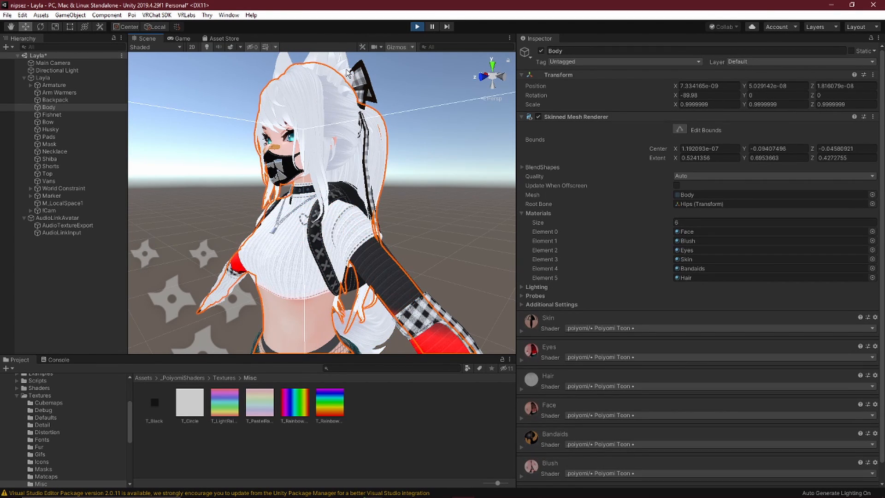
{"action": "left_click", "coordinate": [347, 72]}
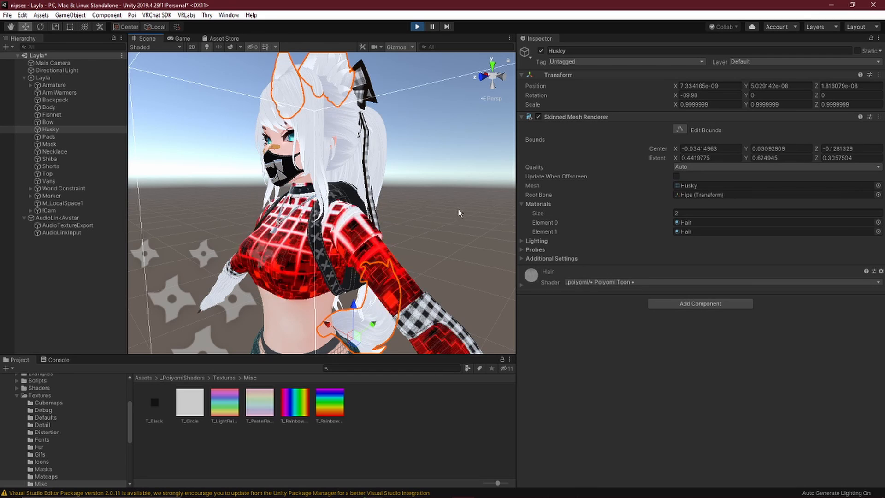
Step: Select Layla's Body mesh by her hair and locate its Element 5 material, Hair, among the project assets
{"action": "middle_click_drag", "start_coordinate": [459, 182], "coordinate": [382, 143]}
{"action": "middle_click_drag", "start_coordinate": [281, 65], "coordinate": [302, 141]}
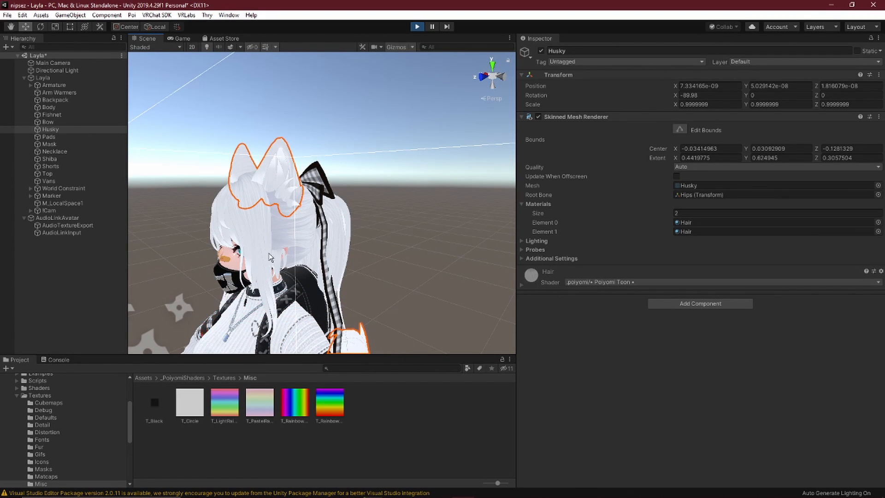
{"action": "left_click", "coordinate": [271, 257]}
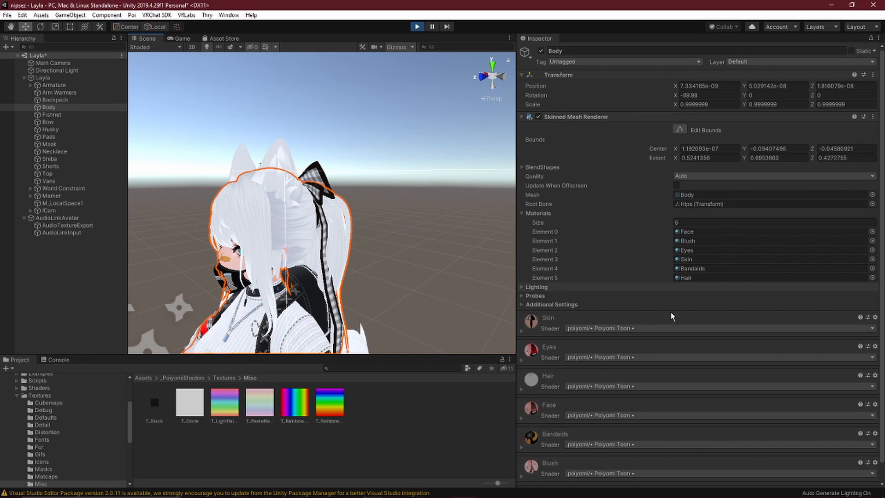
{"action": "left_click", "coordinate": [697, 278]}
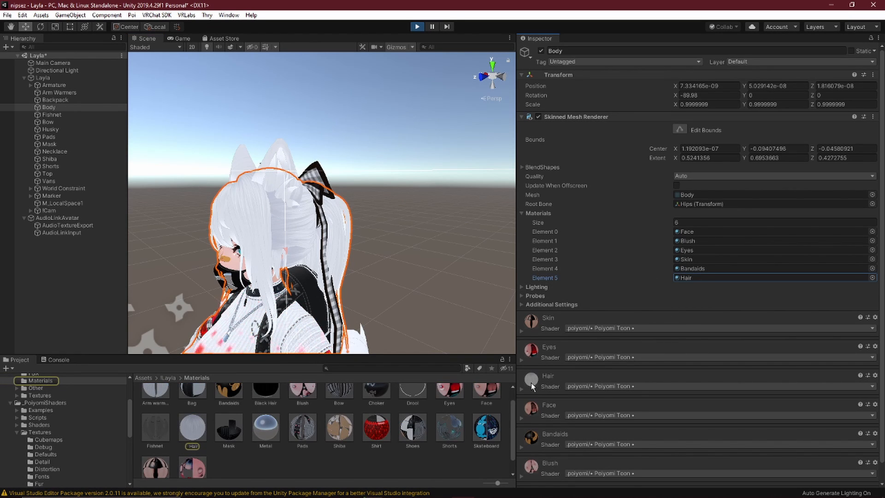
Step: Switch the Hair material's shader from Poiyomi Toon to Poiyomi Pro
{"action": "left_click", "coordinate": [619, 373]}
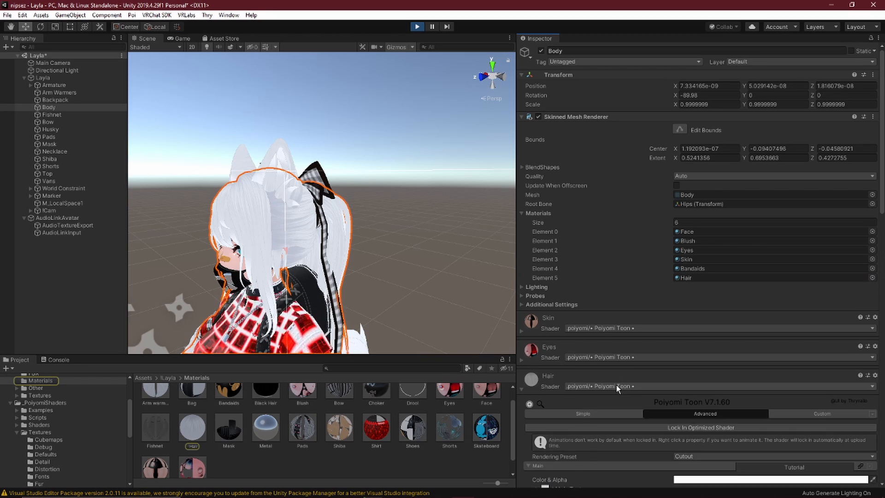
{"action": "left_click", "coordinate": [616, 385]}
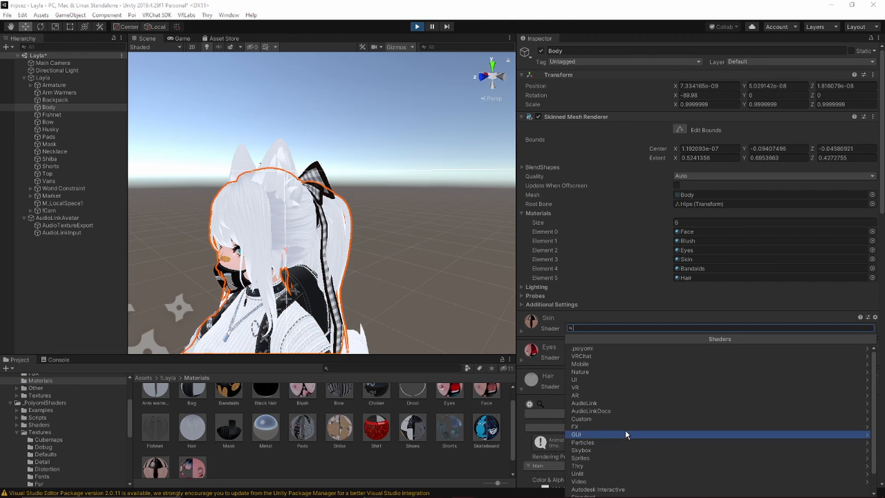
{"action": "scroll", "coordinate": [622, 392], "scroll_direction": "up", "scroll_amount": 3}
{"action": "left_click", "coordinate": [627, 349]}
{"action": "left_click", "coordinate": [641, 372]}
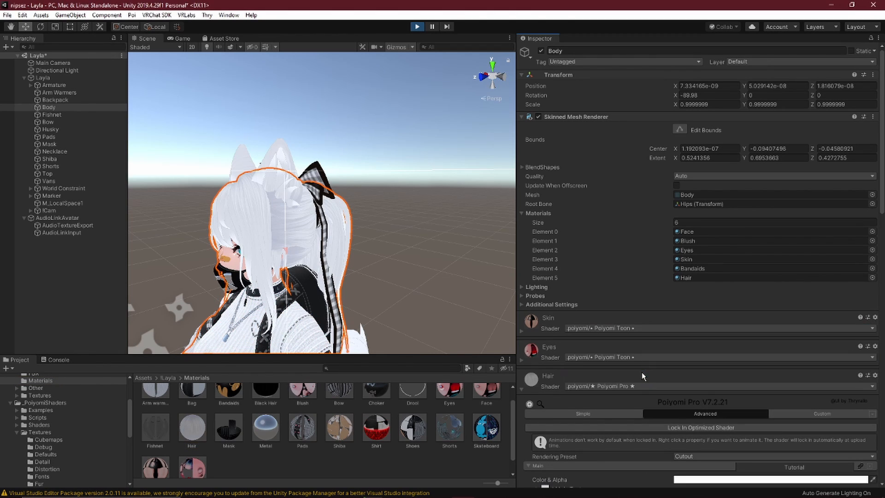
Step: Enable Audio Link among the Hair material's Special Effects
{"action": "scroll", "coordinate": [581, 364], "scroll_direction": "down", "scroll_amount": 10}
{"action": "scroll", "coordinate": [583, 366], "scroll_direction": "down", "scroll_amount": 2}
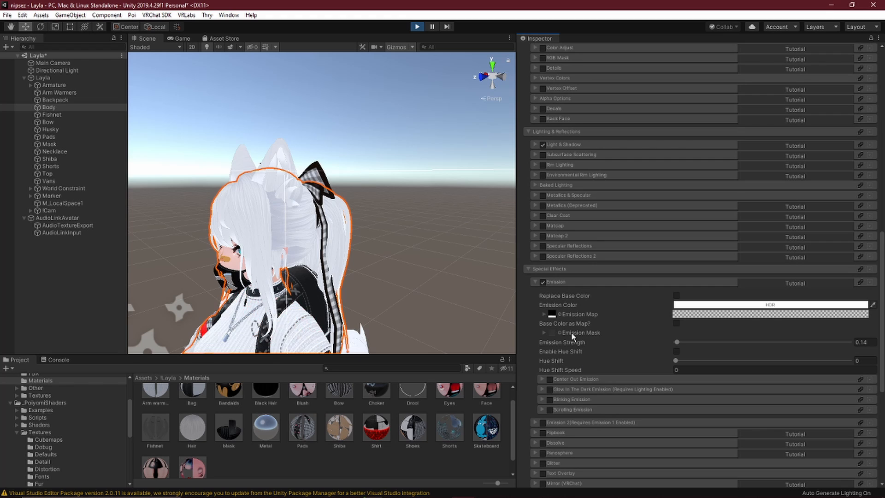
{"action": "scroll", "coordinate": [566, 296], "scroll_direction": "down", "scroll_amount": 2}
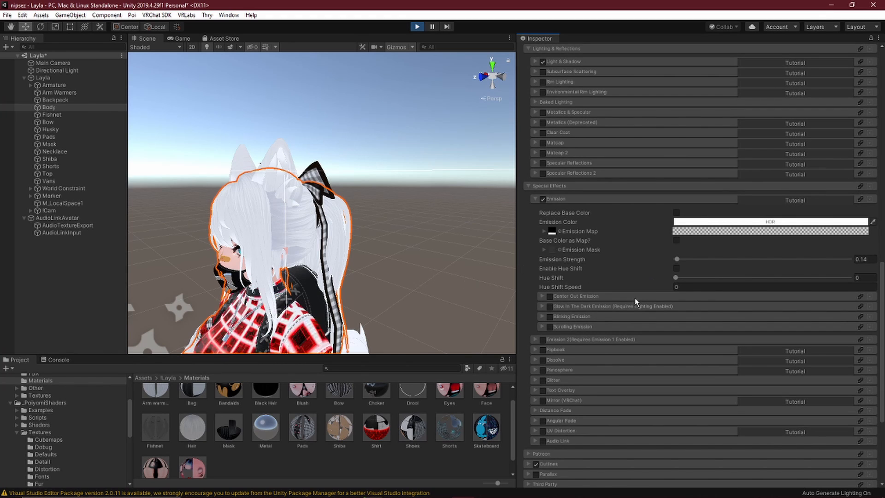
{"action": "left_click", "coordinate": [543, 441]}
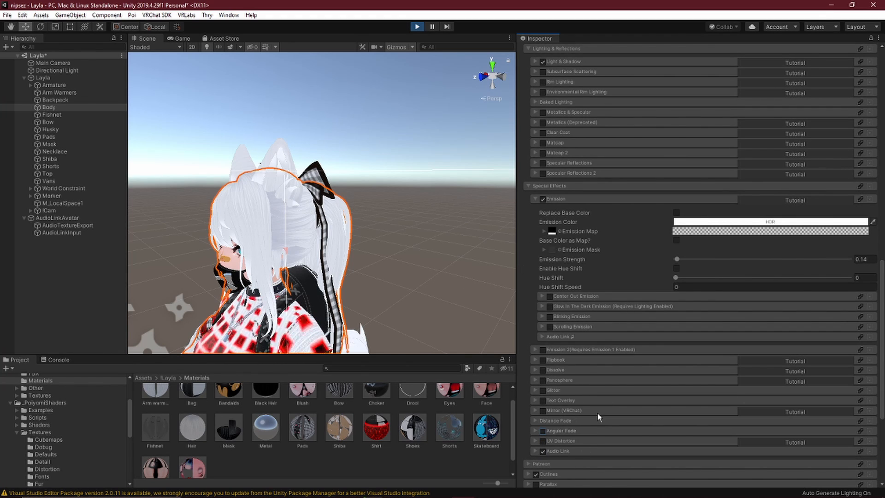
Step: Set the Hair material's Emission Color to pure red, RGB 255, 0, 0
{"action": "left_click", "coordinate": [691, 225]}
{"action": "left_click_drag", "start_coordinate": [662, 272], "coordinate": [682, 224]}
{"action": "left_click", "coordinate": [692, 200]}
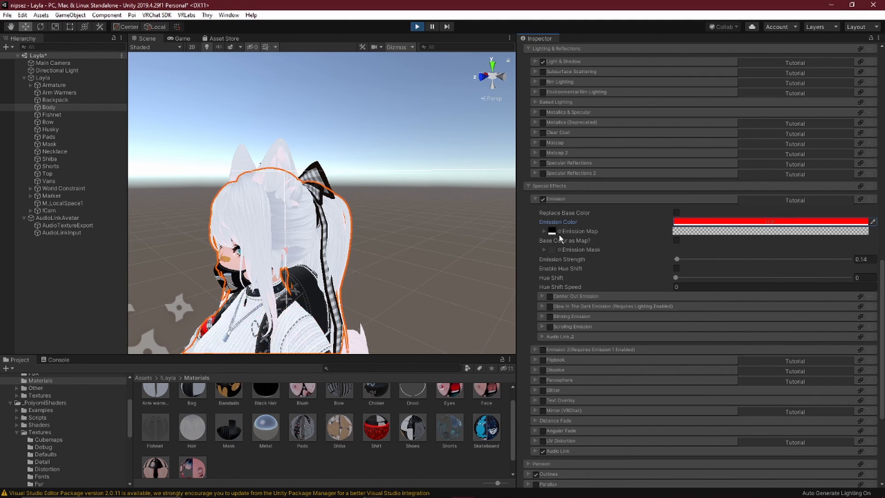
{"action": "left_click_drag", "start_coordinate": [355, 249], "coordinate": [391, 253], "text": "alt"}
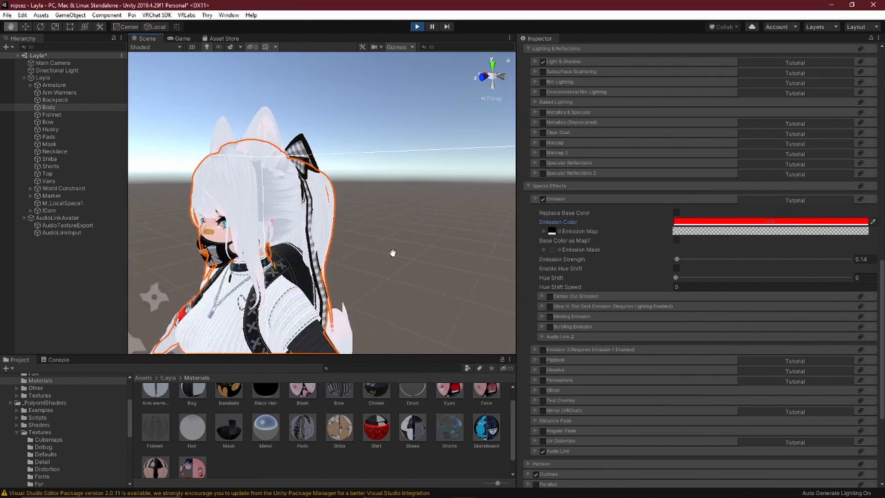
{"action": "middle_click_drag", "start_coordinate": [391, 253], "coordinate": [372, 243]}
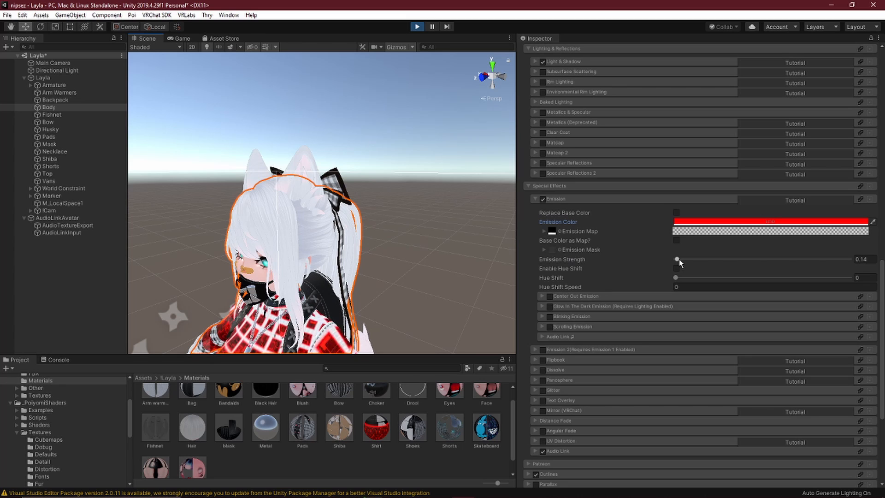
Step: Configure the hair emission's Audio Link with Multiply Emission Strength, Center Out multiply and Emission Strength Add Y 1, and enable Hue Shift at speed 2
{"action": "left_click", "coordinate": [581, 337]}
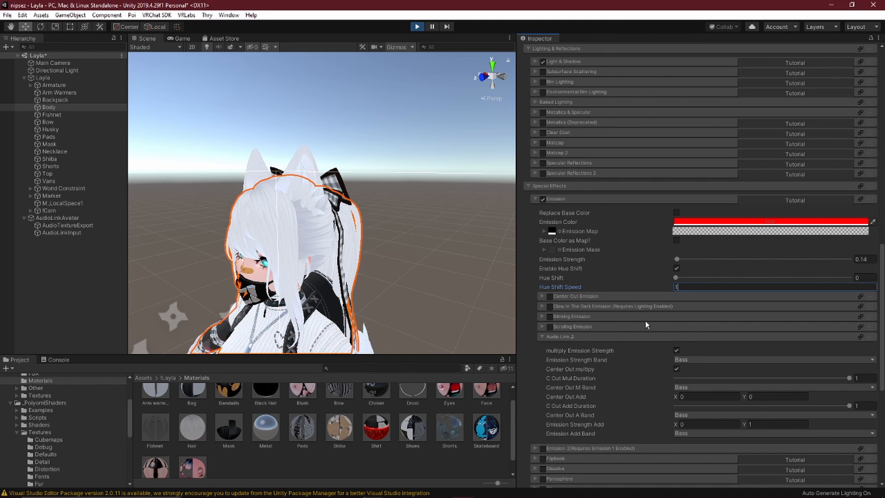
{"action": "left_click", "coordinate": [700, 222]}
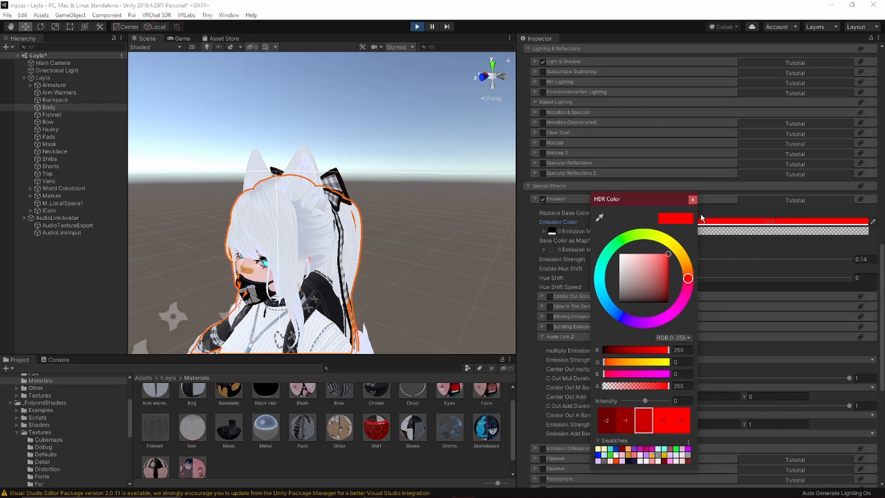
{"action": "left_click", "coordinate": [691, 200]}
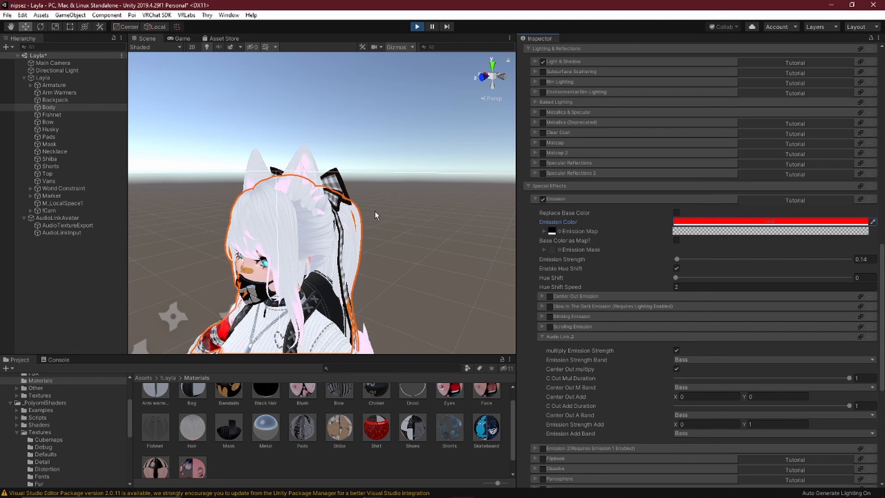
Step: Examine the audio-driven emission on Layla's hair and ears in the scene with nothing selected
{"action": "scroll", "coordinate": [397, 256], "scroll_direction": "up", "scroll_amount": 3}
{"action": "scroll", "coordinate": [402, 253], "scroll_direction": "down", "scroll_amount": 3}
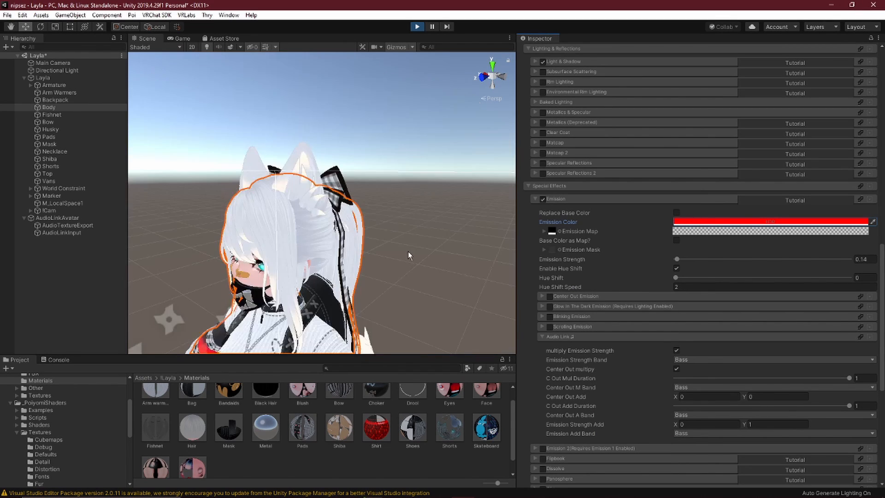
{"action": "left_click", "coordinate": [423, 251]}
{"action": "right_click_drag", "start_coordinate": [424, 250], "coordinate": [394, 248]}
{"action": "key", "text": "d"}
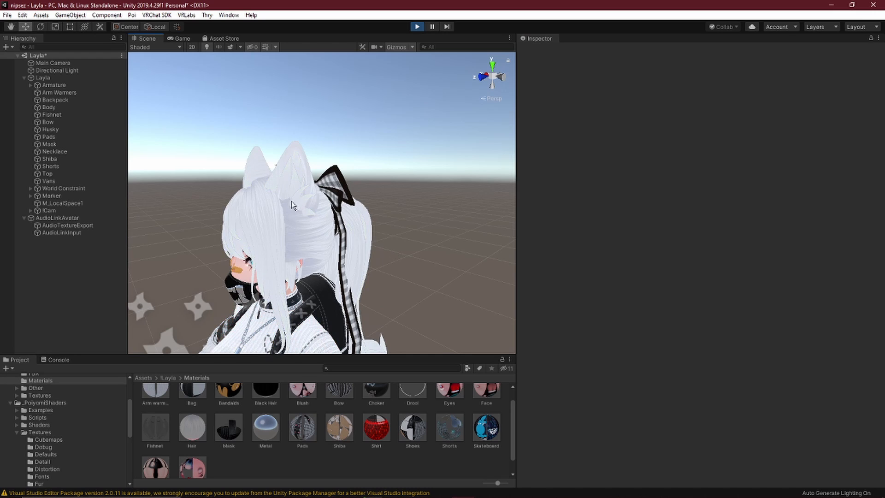
{"action": "left_click", "coordinate": [288, 179]}
{"action": "left_click", "coordinate": [388, 222]}
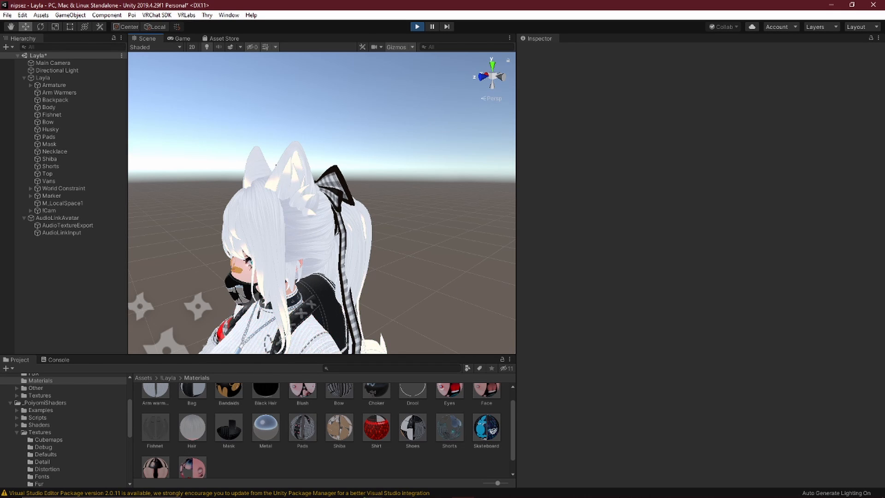
Step: Check the per-application levels in the Windows Volume Mixer, including Unity's, and close it
{"action": "left_click", "coordinate": [810, 489]}
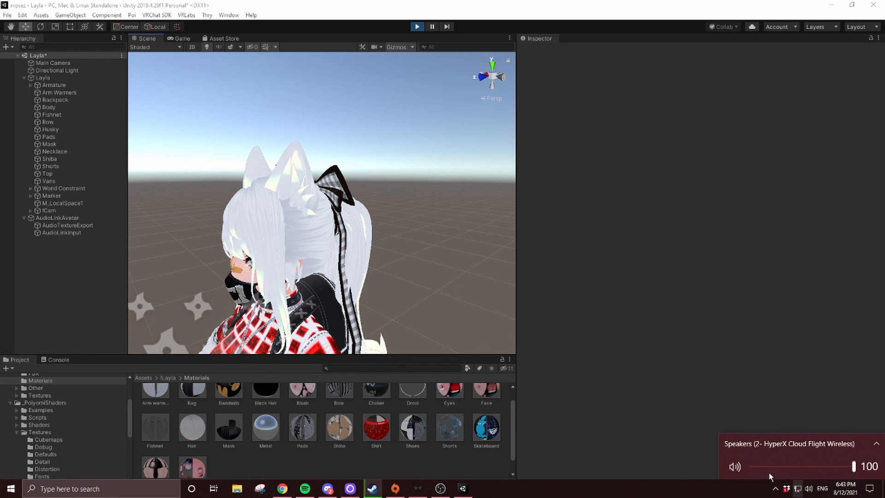
{"action": "left_click", "coordinate": [808, 490]}
{"action": "right_click", "coordinate": [808, 489]}
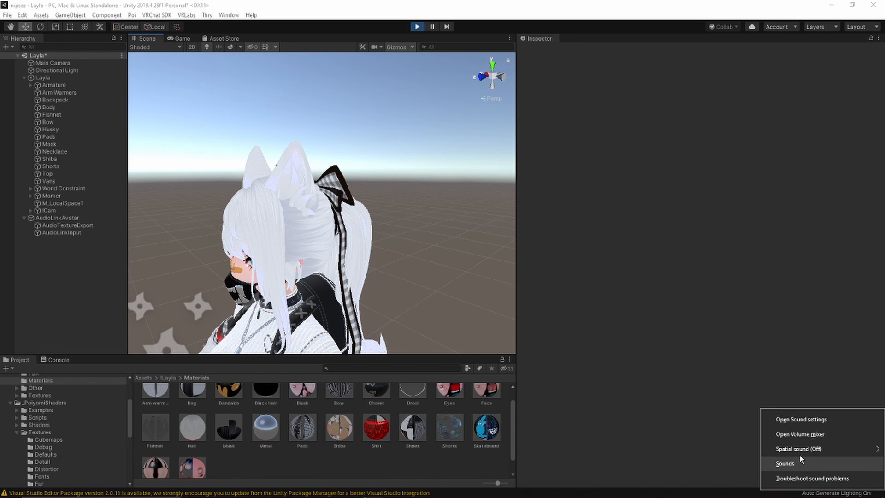
{"action": "left_click", "coordinate": [791, 433]}
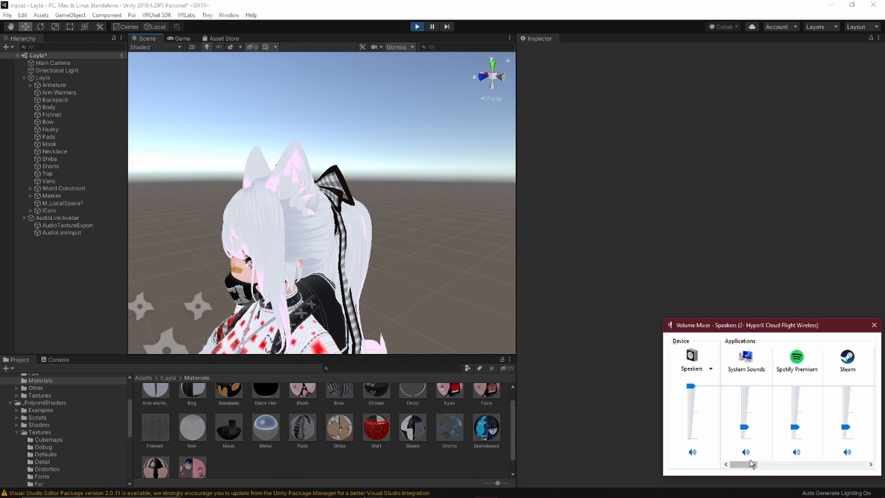
{"action": "left_click_drag", "start_coordinate": [789, 469], "coordinate": [824, 473]}
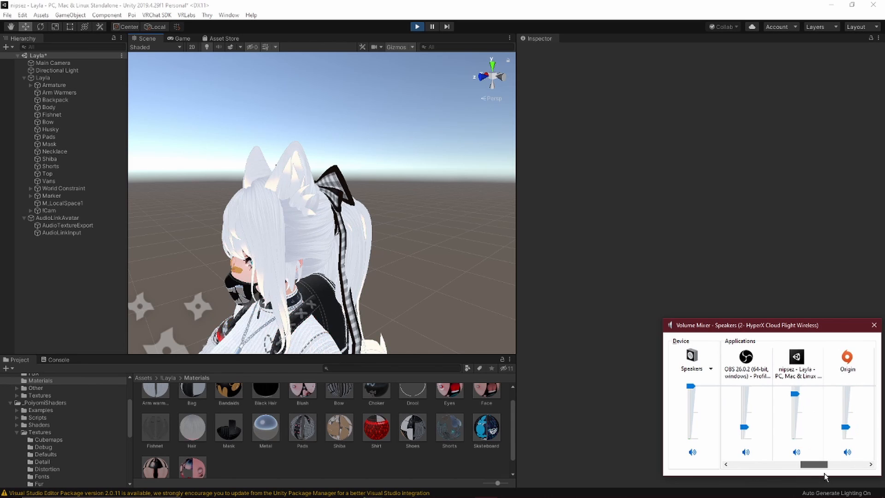
{"action": "left_click", "coordinate": [878, 321]}
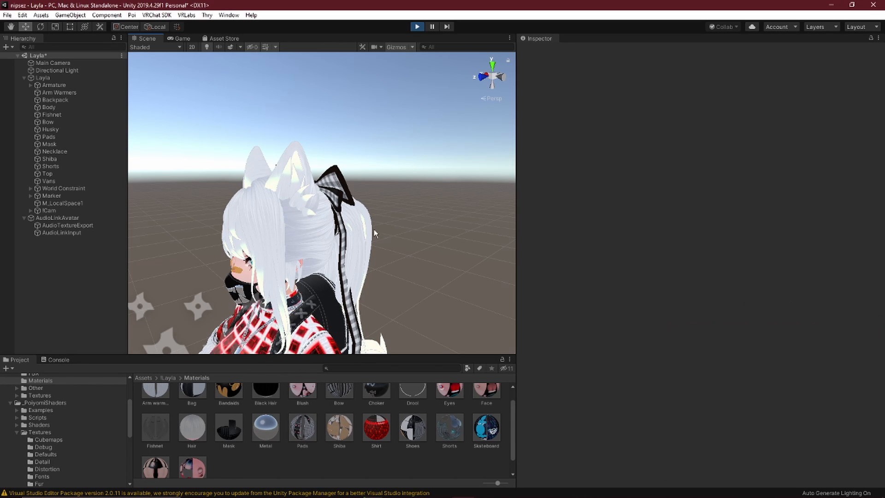
Step: Select the Husky mesh, turn off Hue Shift in its hair emission and set Emission Strength to 1
{"action": "left_click", "coordinate": [294, 194]}
{"action": "scroll", "coordinate": [673, 345], "scroll_direction": "down", "scroll_amount": 6}
{"action": "scroll", "coordinate": [690, 361], "scroll_direction": "down", "scroll_amount": 3}
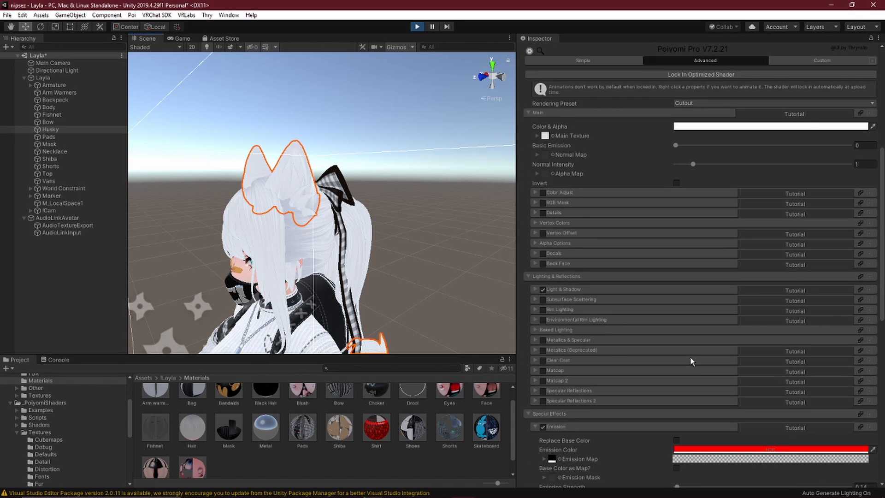
{"action": "scroll", "coordinate": [599, 327], "scroll_direction": "down", "scroll_amount": 3}
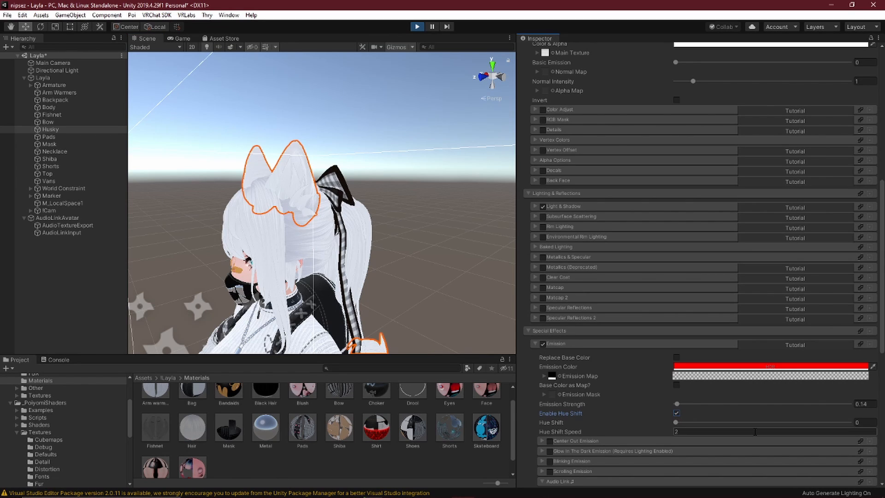
{"action": "scroll", "coordinate": [697, 421], "scroll_direction": "down", "scroll_amount": 3}
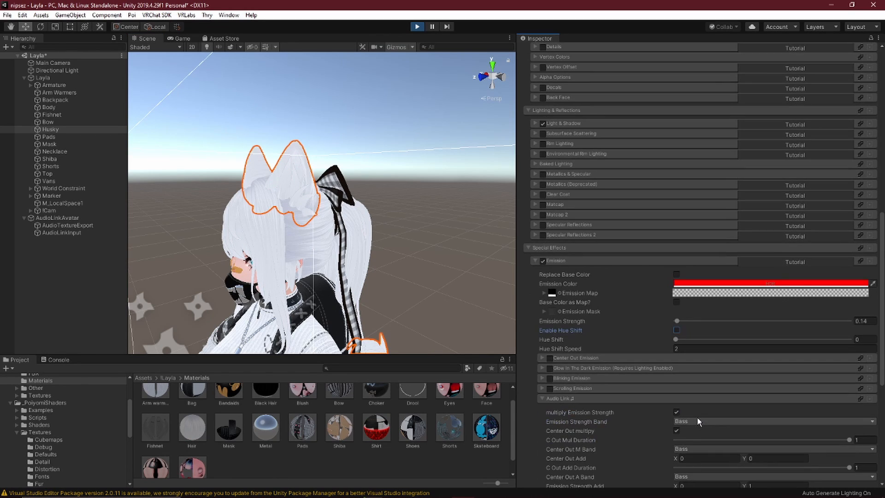
{"action": "left_click_drag", "start_coordinate": [679, 322], "coordinate": [681, 321]}
{"action": "type", "text": "1"}
Step: Set Emission Strength Add to X -1 and Y 2, and enable Replace Base Color for the hair emission
{"action": "scroll", "coordinate": [797, 344], "scroll_direction": "down", "scroll_amount": 5}
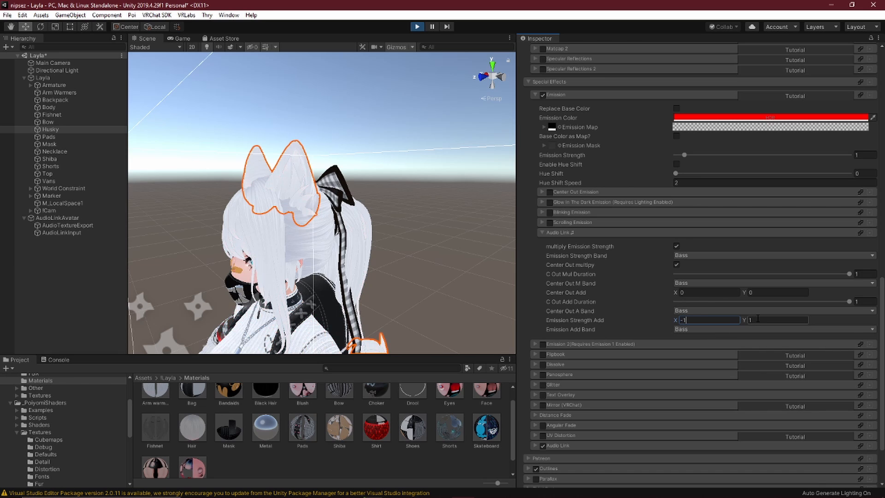
{"action": "scroll", "coordinate": [731, 322], "scroll_direction": "up", "scroll_amount": 3}
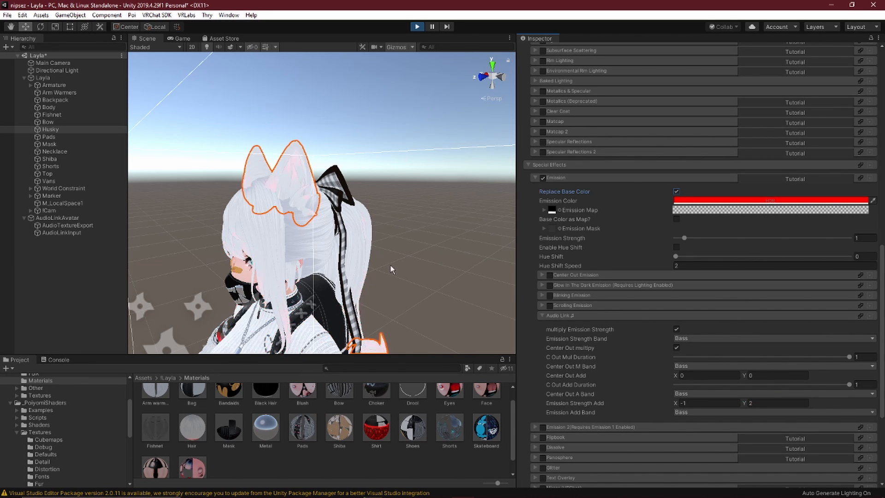
{"action": "middle_click_drag", "start_coordinate": [415, 280], "coordinate": [434, 271]}
{"action": "scroll", "coordinate": [434, 271], "scroll_direction": "up", "scroll_amount": 2}
{"action": "scroll", "coordinate": [433, 271], "scroll_direction": "down", "scroll_amount": 2}
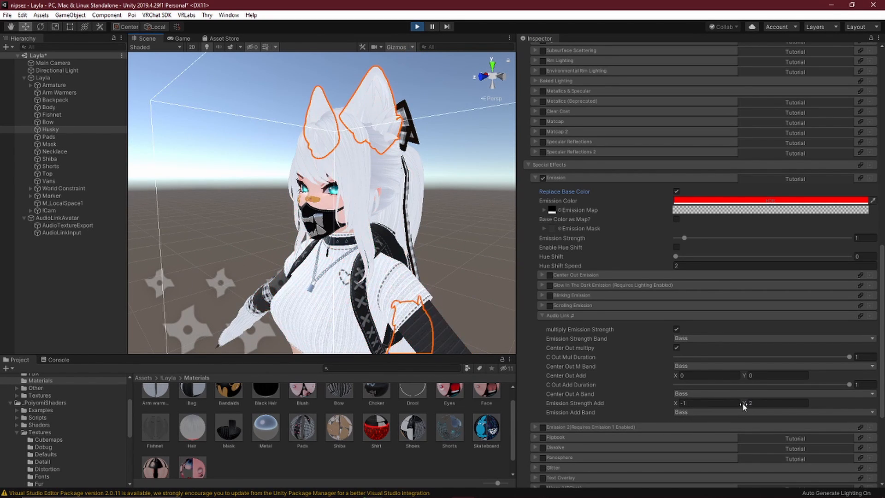
Step: Set the Y value of Emission Strength Add to 0.84 and enable Hue Shift for the hair emission
{"action": "left_click_drag", "start_coordinate": [742, 403], "coordinate": [728, 401]}
{"action": "scroll", "coordinate": [458, 259], "scroll_direction": "down", "scroll_amount": 5}
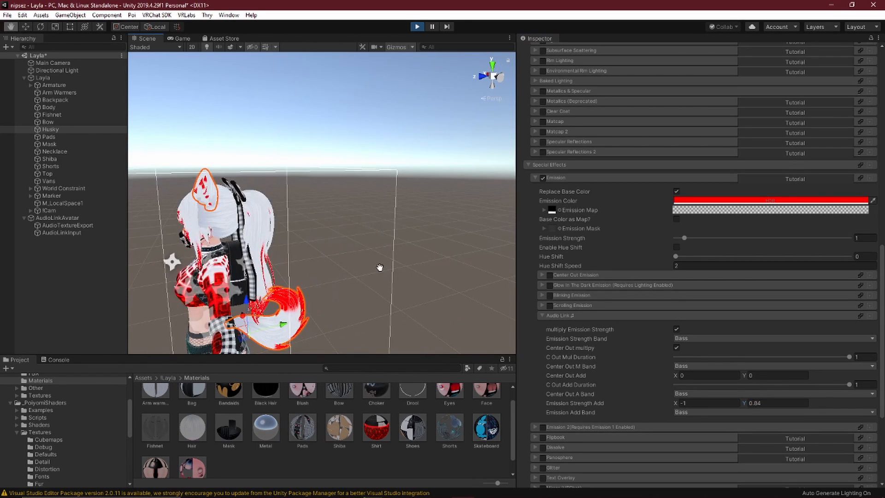
{"action": "scroll", "coordinate": [397, 269], "scroll_direction": "up", "scroll_amount": 5}
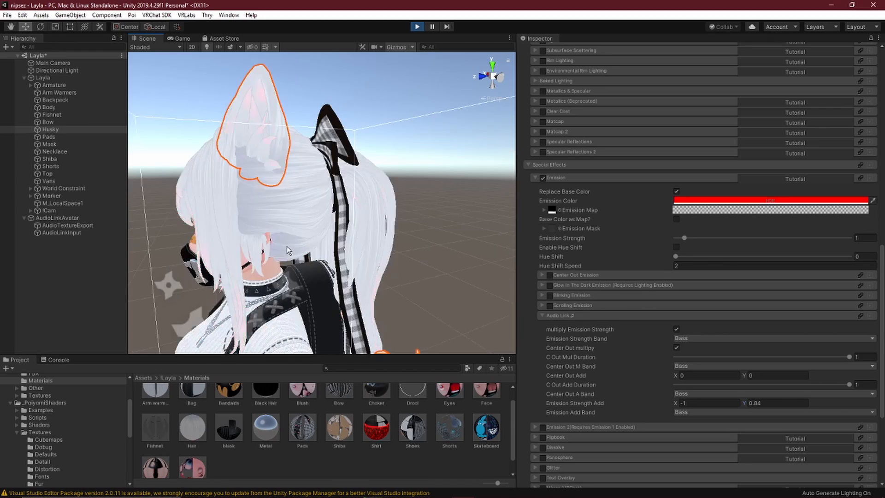
{"action": "middle_click_drag", "start_coordinate": [397, 269], "coordinate": [373, 248]}
{"action": "left_click_drag", "start_coordinate": [372, 249], "coordinate": [434, 245], "text": "alt"}
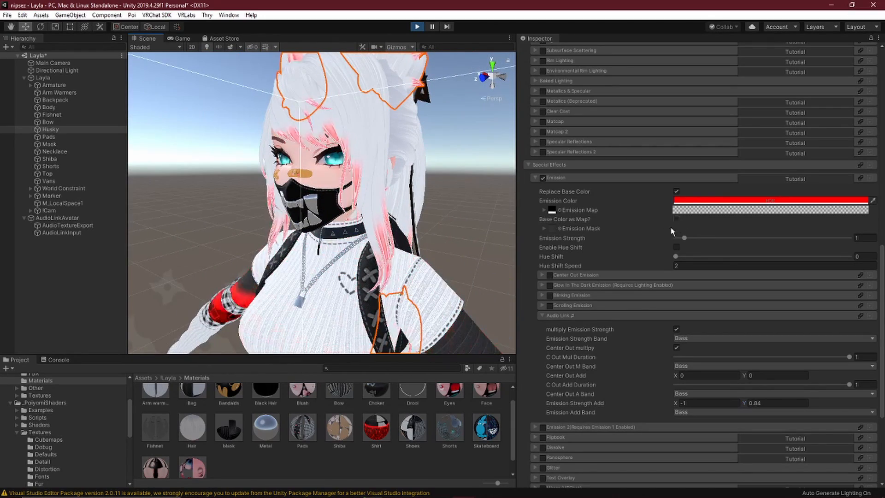
{"action": "left_click", "coordinate": [676, 248]}
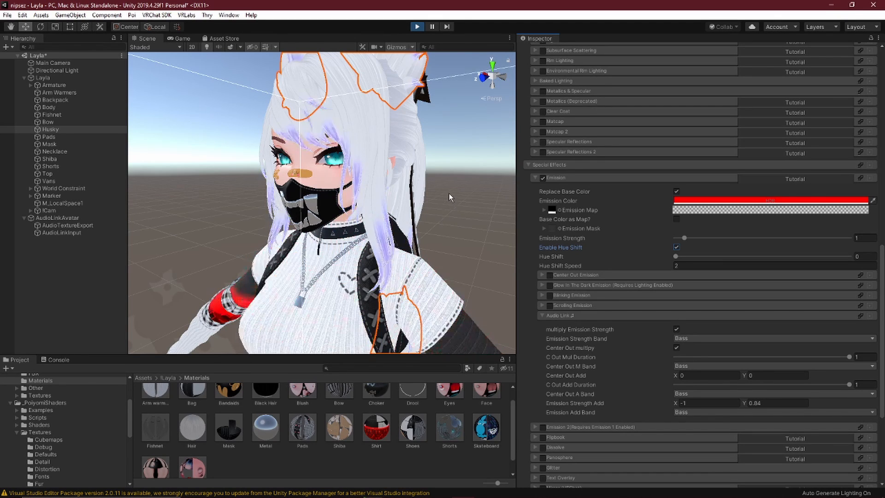
{"action": "scroll", "coordinate": [482, 227], "scroll_direction": "down", "scroll_amount": 5}
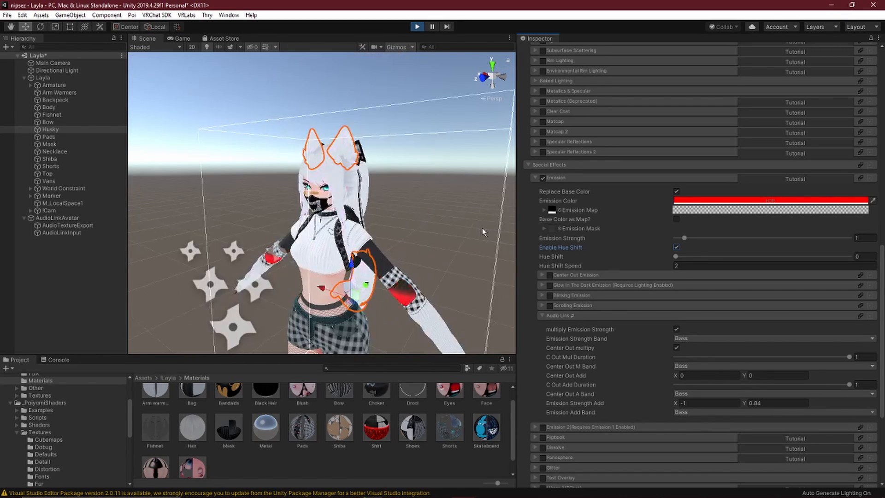
Step: Select Layla's Top, disable Audio Link in its material and clear the selection
{"action": "left_click", "coordinate": [333, 254]}
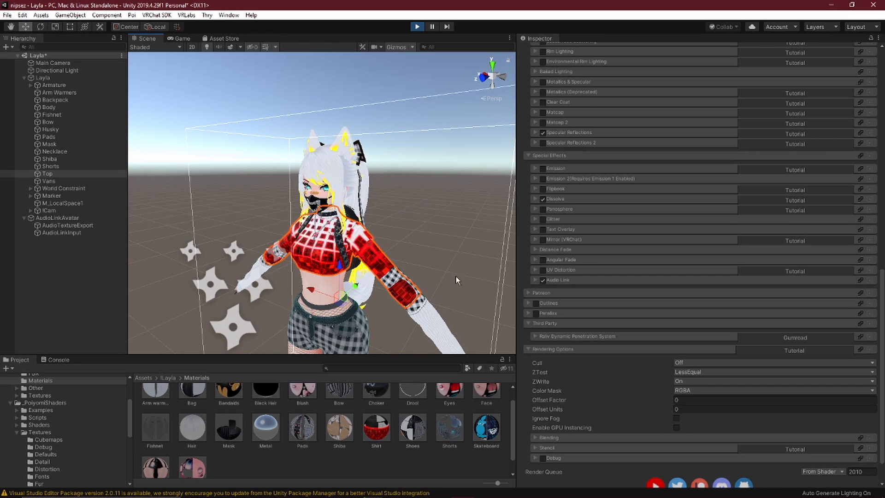
{"action": "left_click", "coordinate": [542, 279]}
{"action": "left_click", "coordinate": [444, 272]}
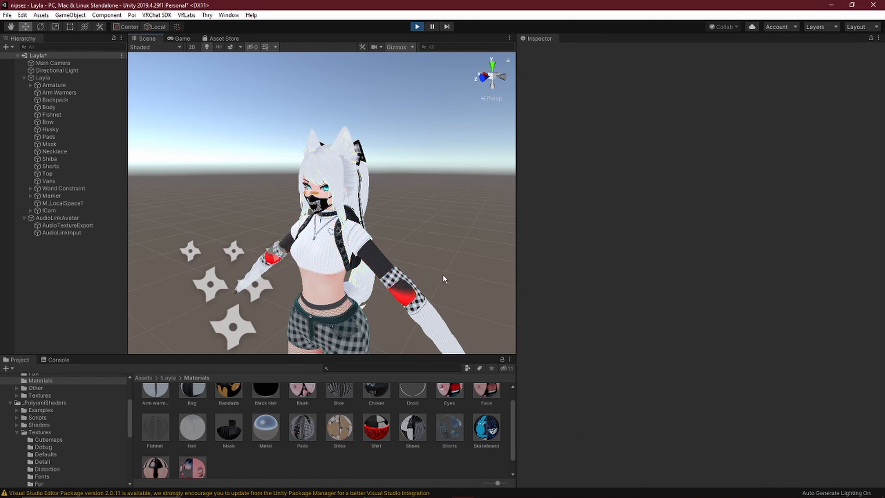